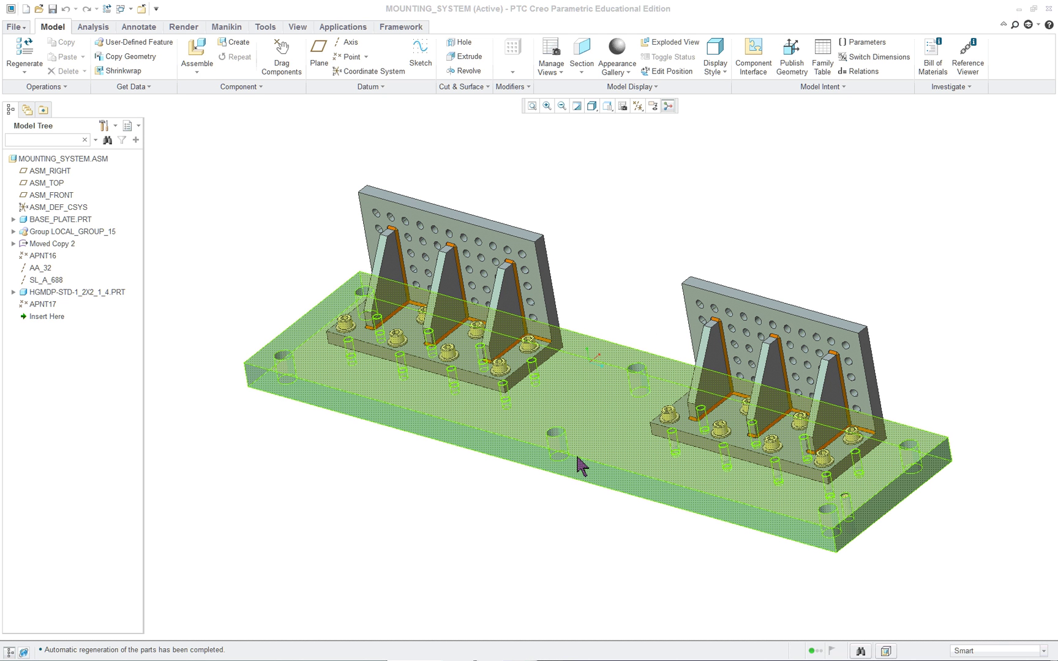
Open BASE_PLATE.PRT from the MOUNTING_SYSTEM assembly in its own window.
{"action": "left_click", "coordinate": [593, 393]}
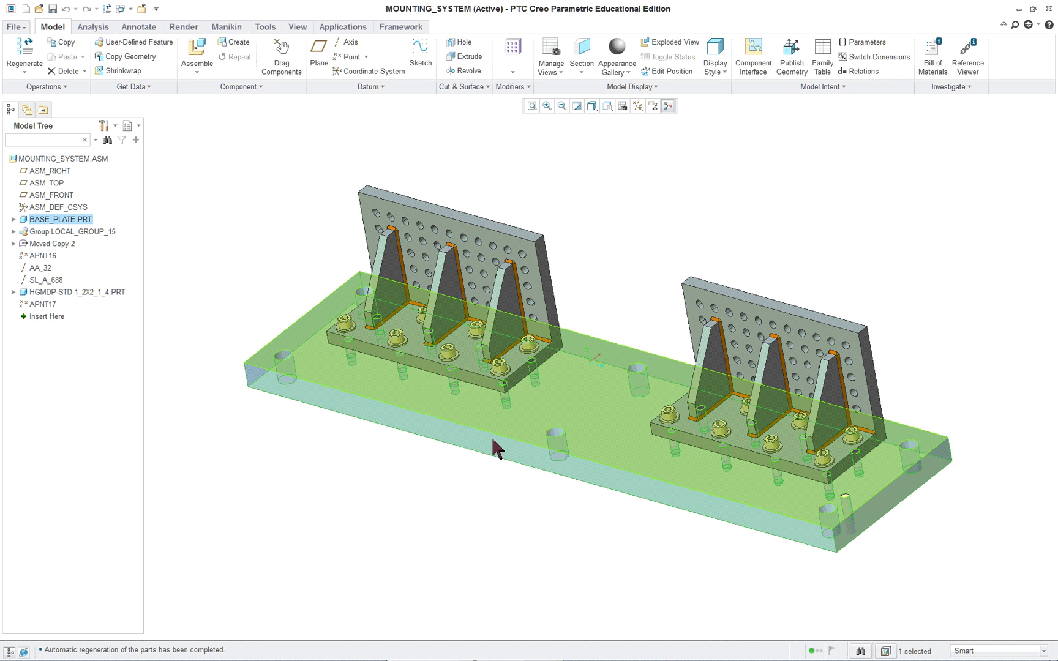
{"action": "right_click", "coordinate": [207, 194]}
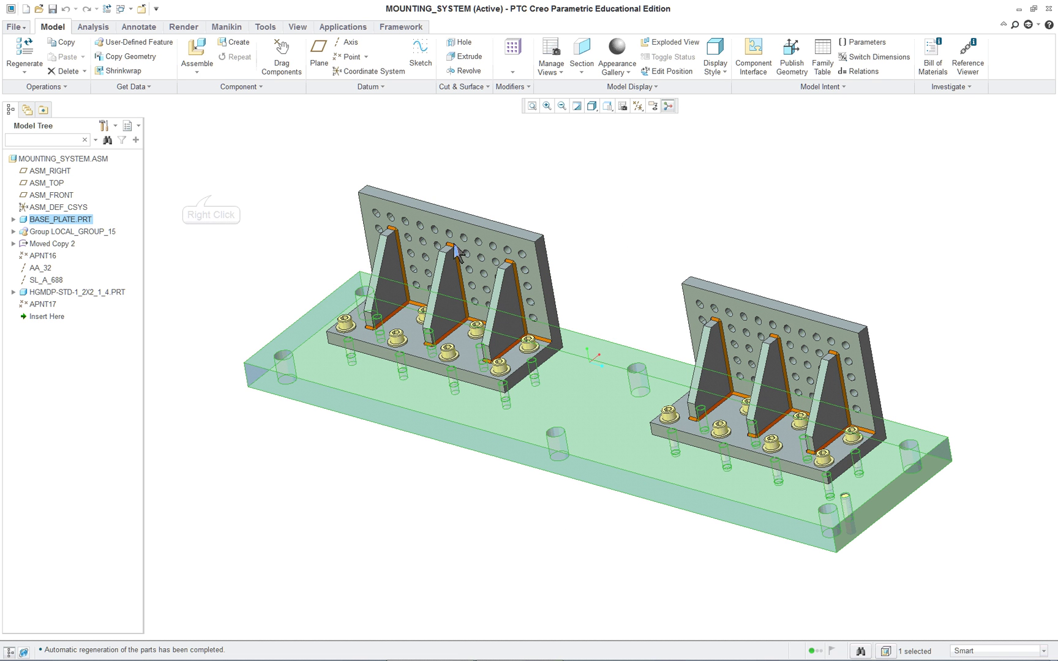
{"action": "right_click", "coordinate": [210, 202]}
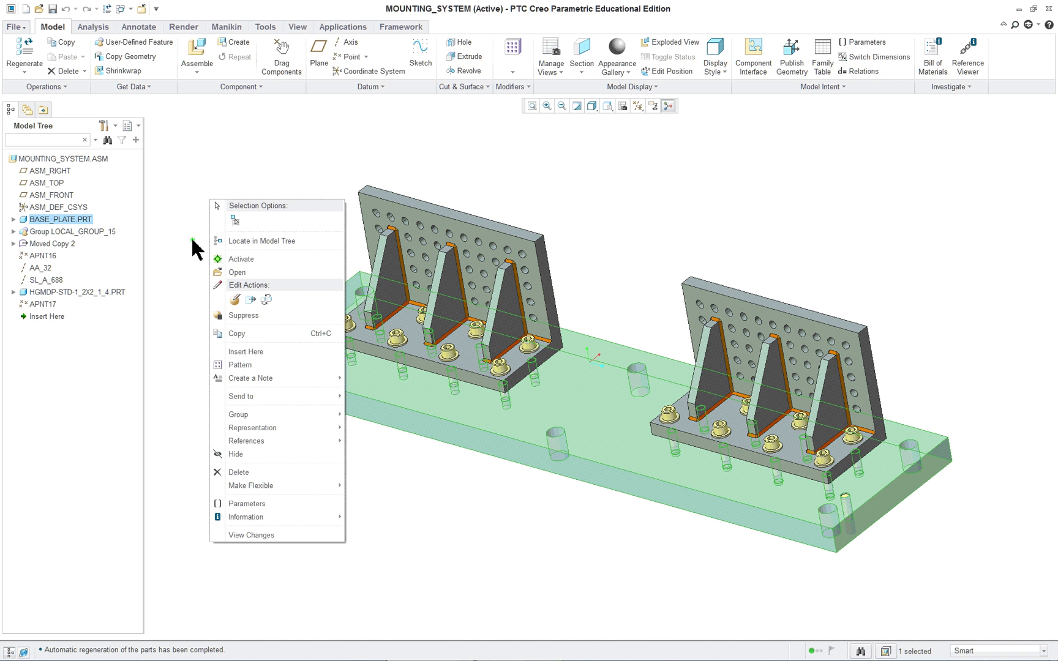
{"action": "left_click", "coordinate": [242, 273]}
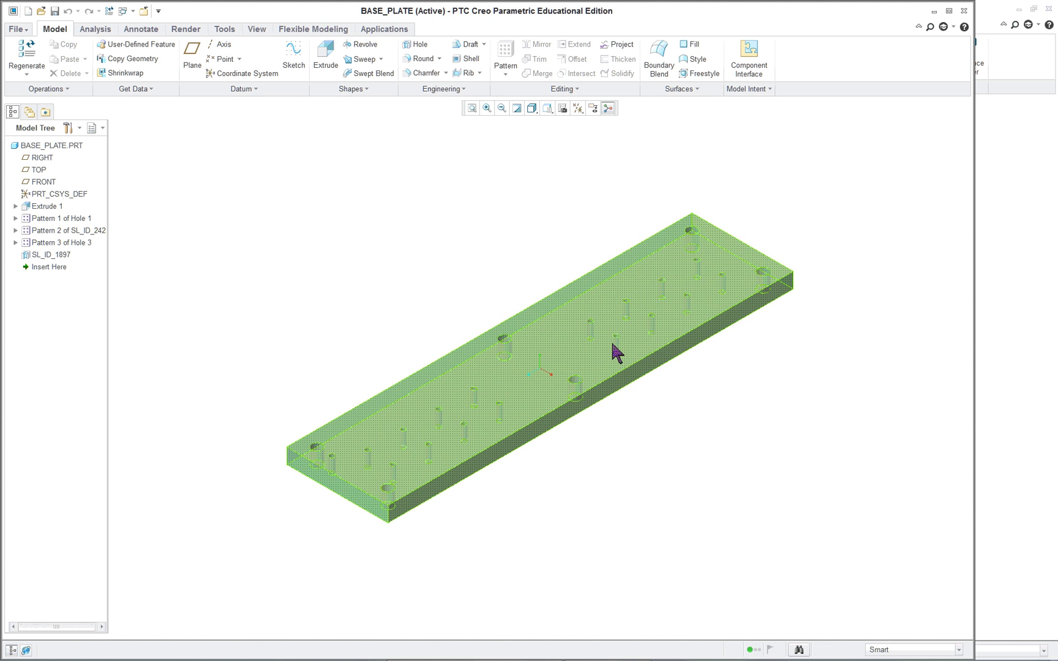
Zoom in on the plate's holes, select Extrude 1 and bring up its actions menu.
{"action": "scroll", "coordinate": [398, 490], "scroll_direction": "up", "scroll_amount": 1}
{"action": "scroll", "coordinate": [398, 490], "scroll_direction": "up", "scroll_amount": 2}
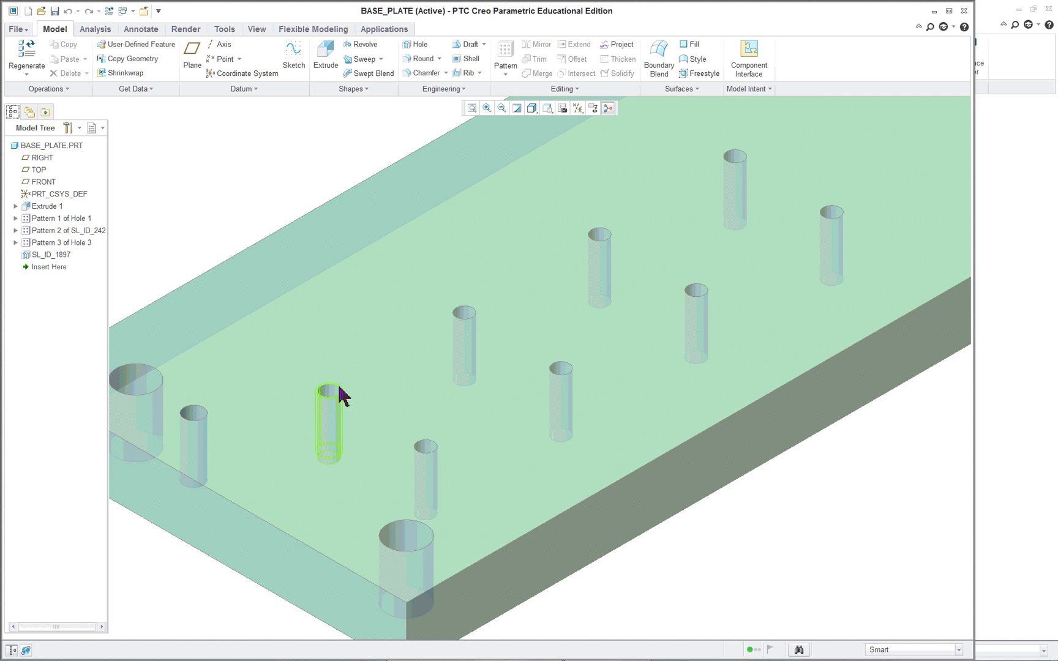
{"action": "scroll", "coordinate": [427, 456], "scroll_direction": "down", "scroll_amount": 5}
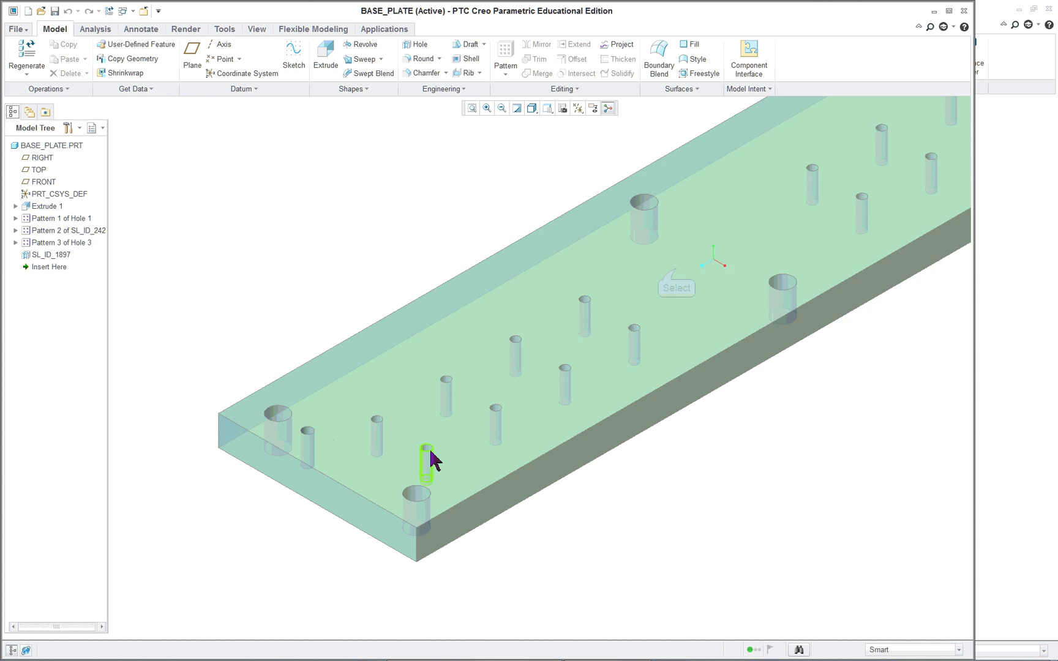
{"action": "left_click", "coordinate": [675, 271]}
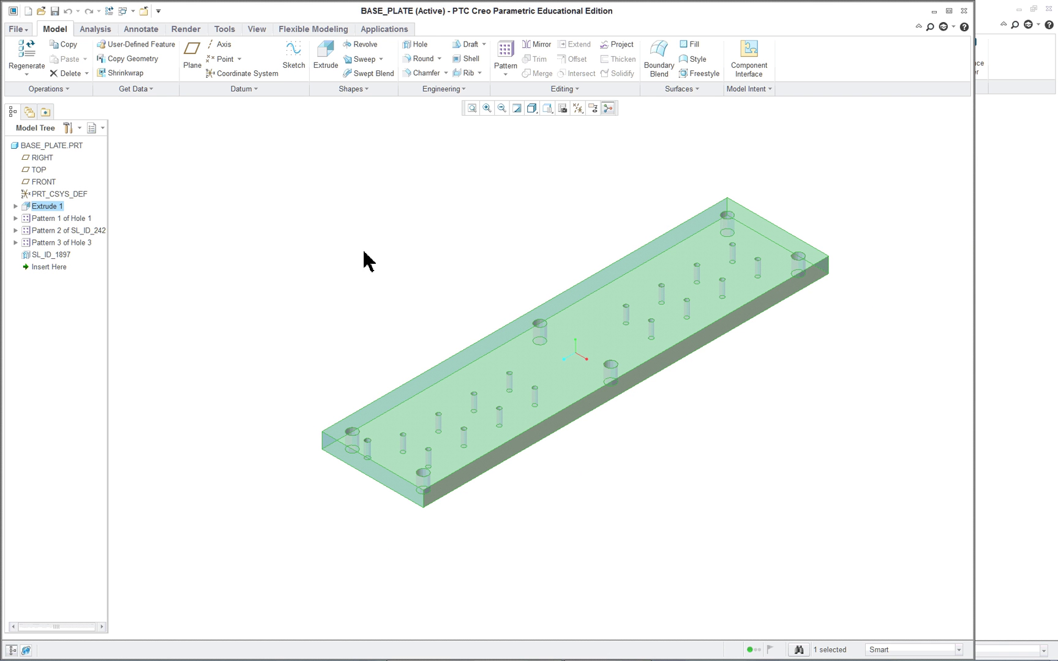
{"action": "right_click", "coordinate": [302, 232]}
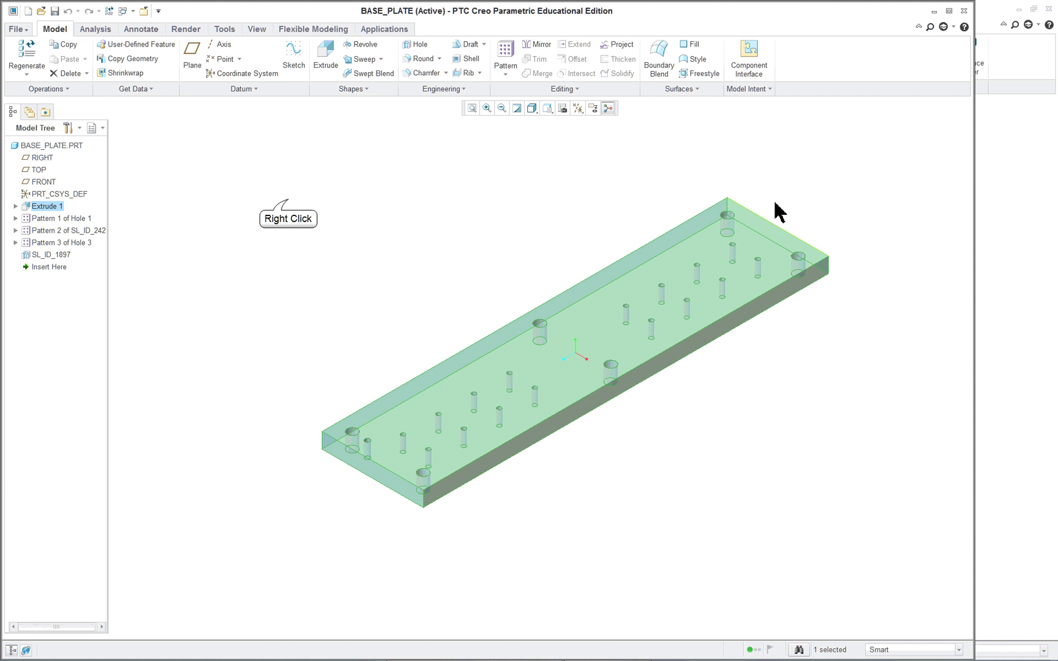
{"action": "right_click", "coordinate": [289, 207]}
Redefine Extrude 1 and edit its internal sketch, oriented flat and centred in view.
{"action": "left_click", "coordinate": [323, 226]}
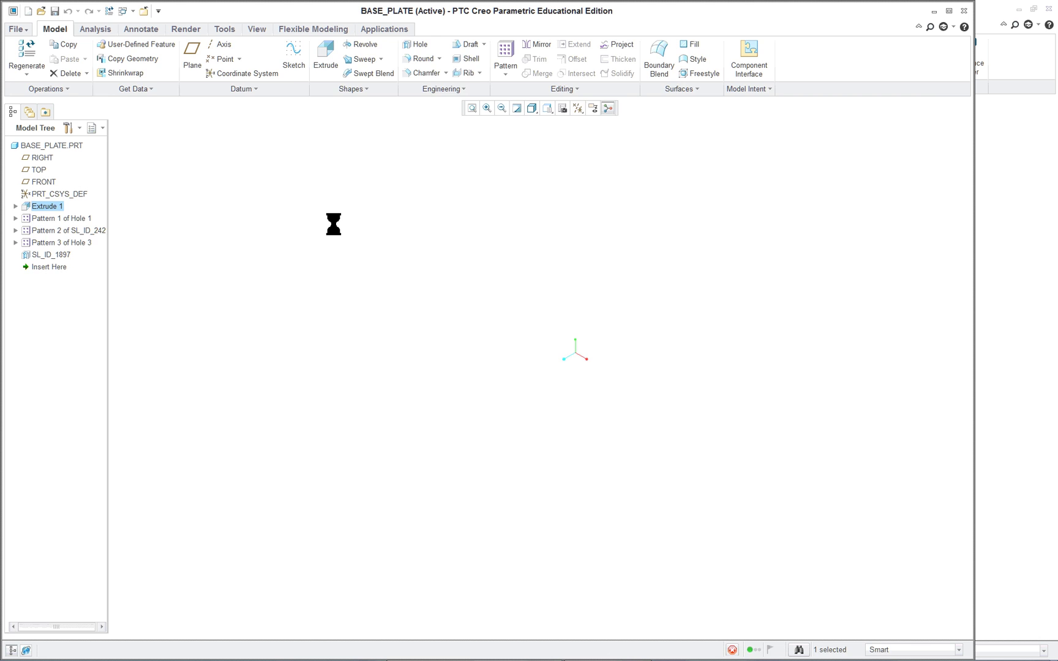
{"action": "right_click", "coordinate": [343, 135]}
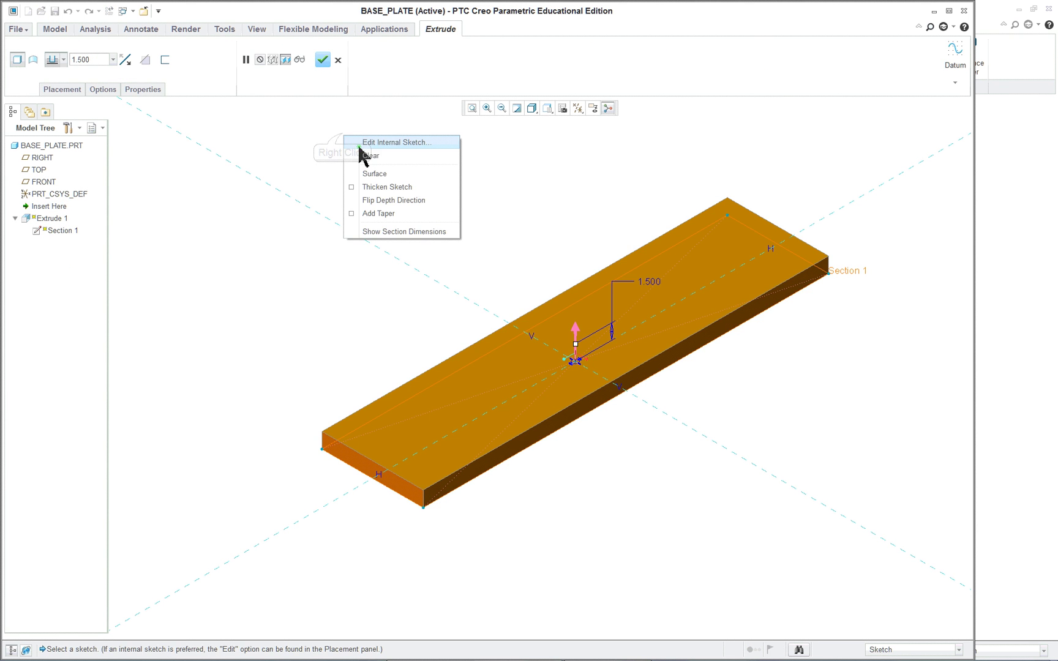
{"action": "left_click", "coordinate": [374, 143]}
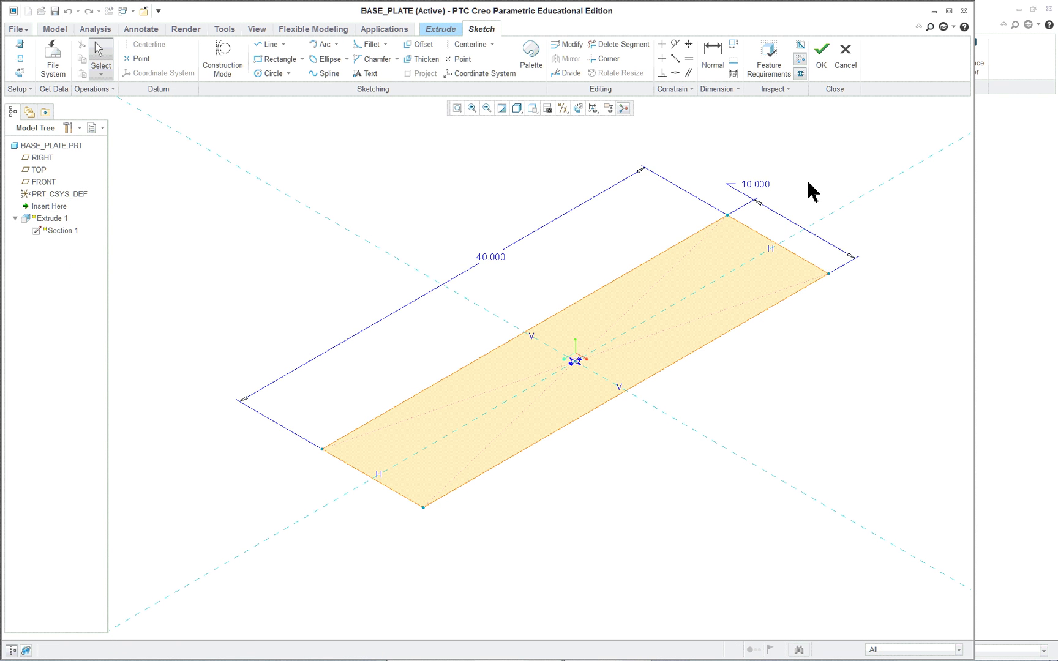
{"action": "left_click", "coordinate": [577, 109]}
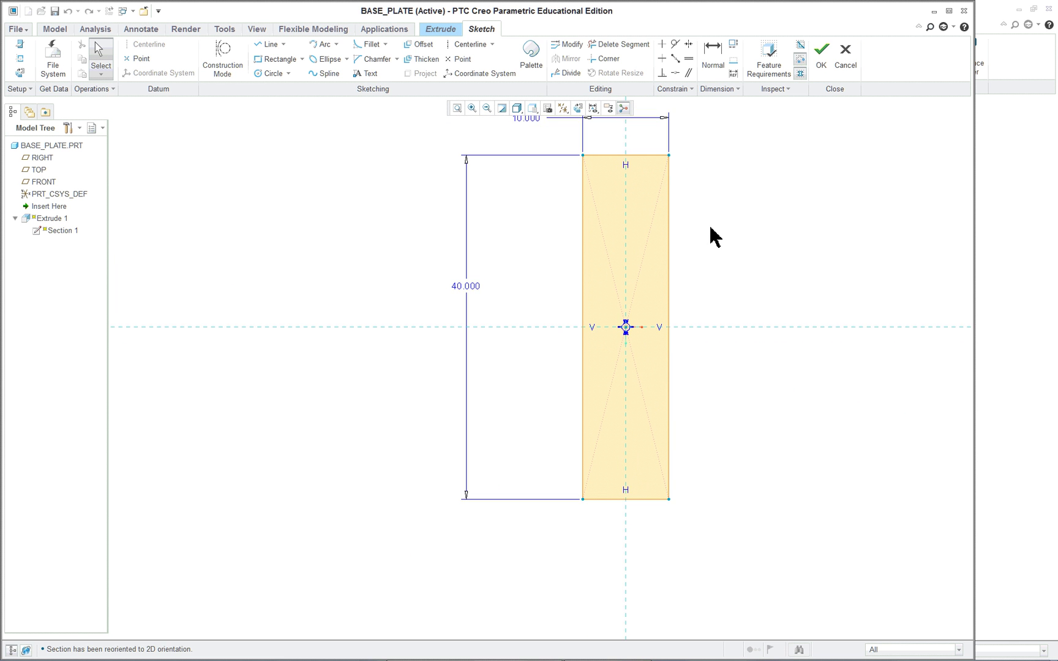
{"action": "mouse_move", "coordinate": [715, 235]}
{"action": "middle_mouse_down"}
{"action": "mouse_move", "coordinate": [663, 306]}
{"action": "mouse_move", "coordinate": [584, 305]}
{"action": "middle_mouse_up"}
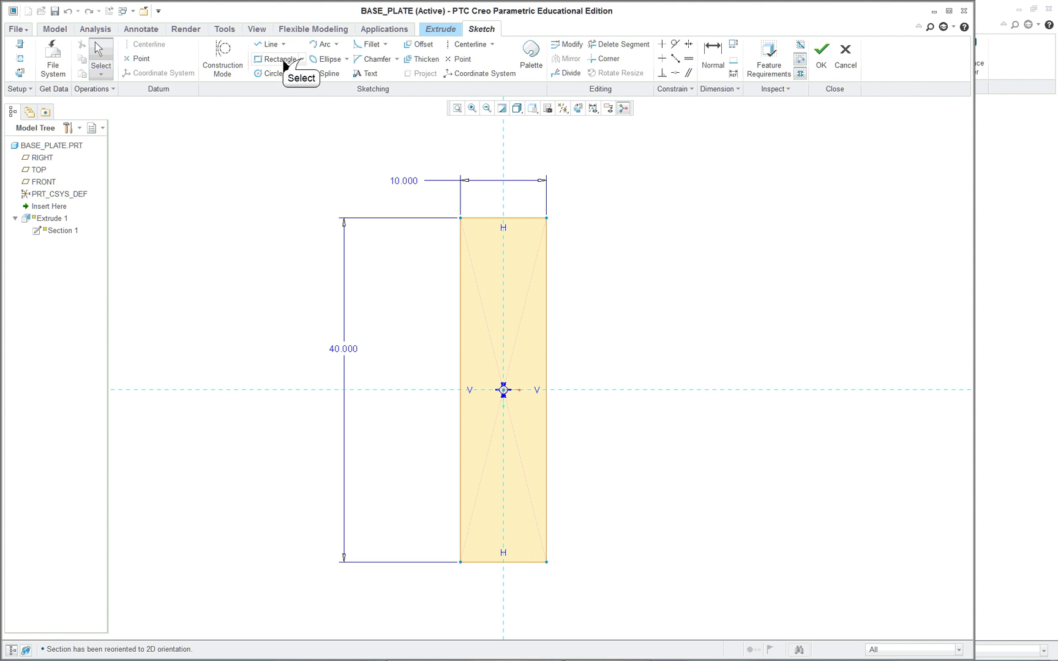
Review the rectangle options, keep the 40.000 × 10.000 rectangle unchanged, and finish the sketch.
{"action": "left_click", "coordinate": [301, 60]}
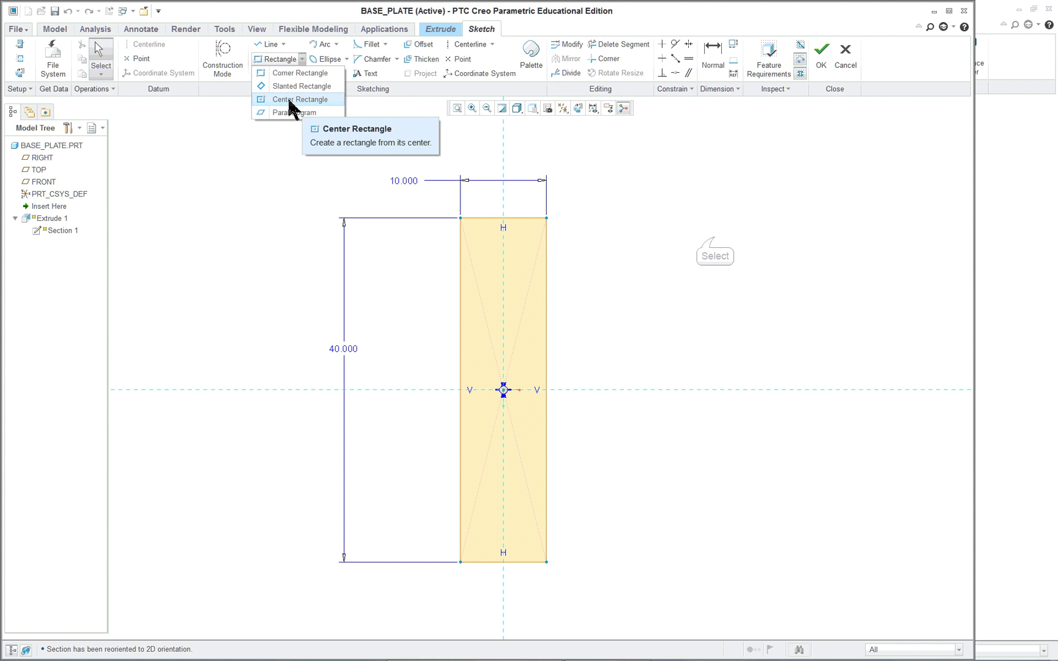
{"action": "left_click", "coordinate": [714, 239]}
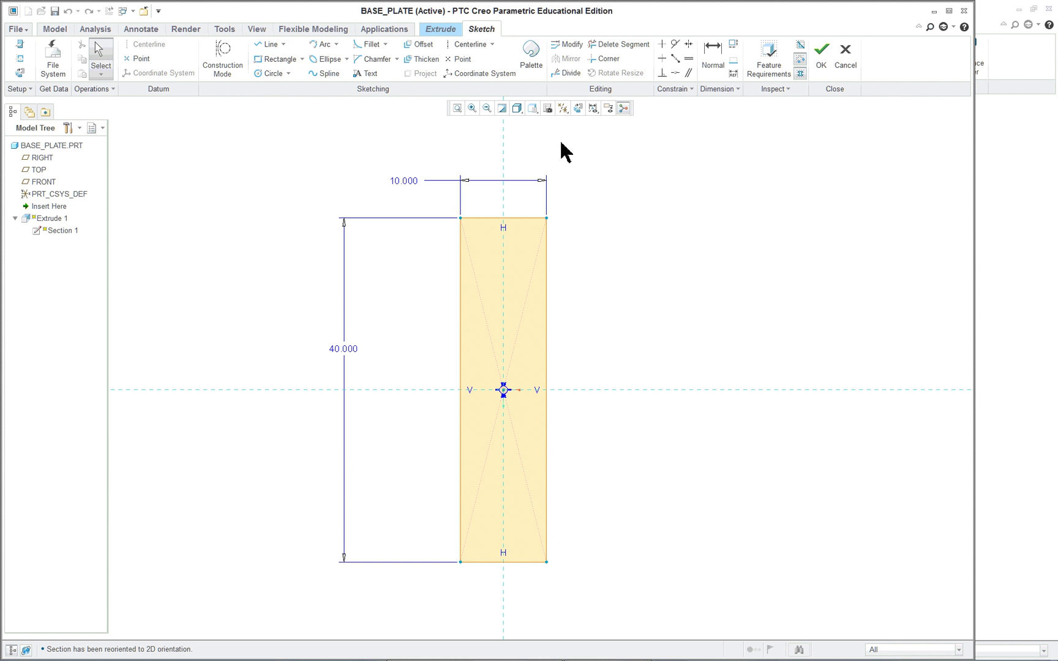
{"action": "left_click", "coordinate": [823, 51]}
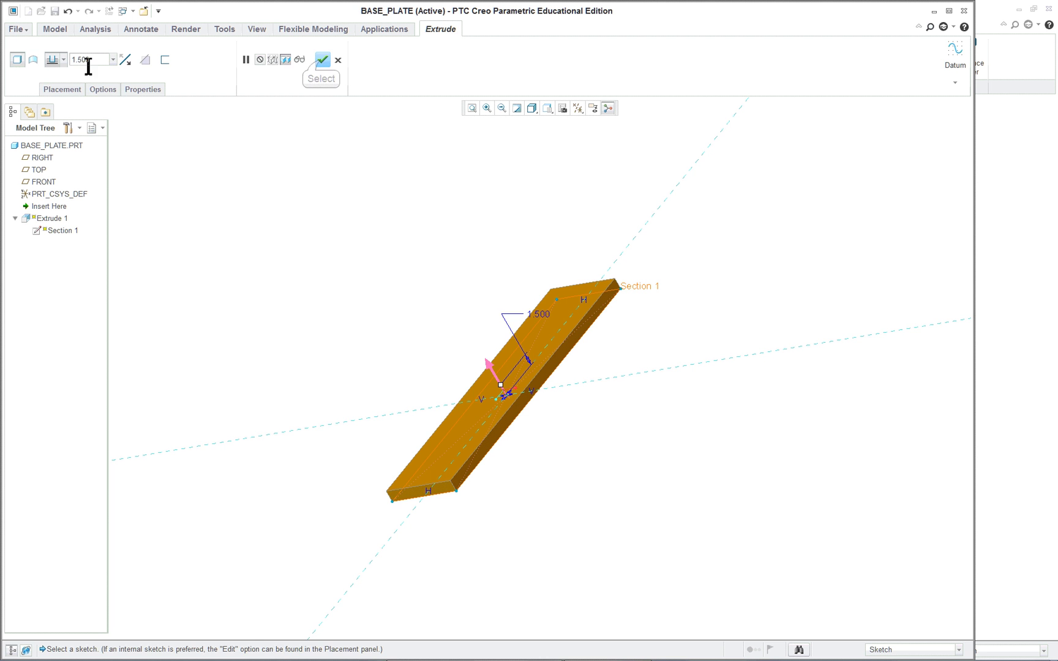
Accept the 1.500-deep extrusion and reopen Hole 1 [1, 1] of Pattern 1 for redefinition.
{"action": "left_click", "coordinate": [321, 60]}
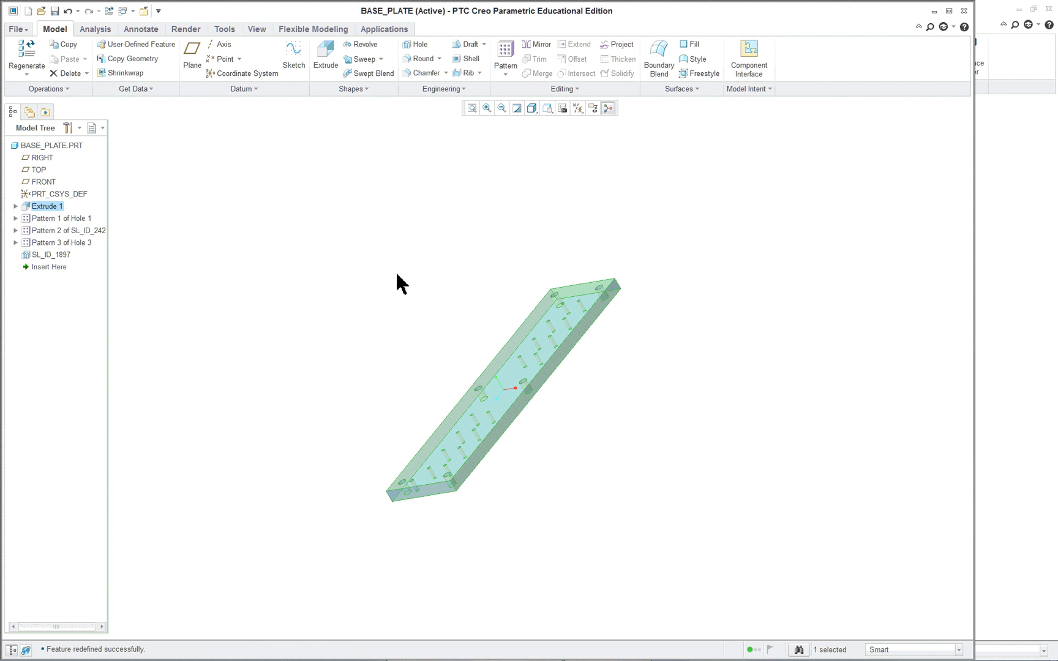
{"action": "left_click", "coordinate": [38, 220]}
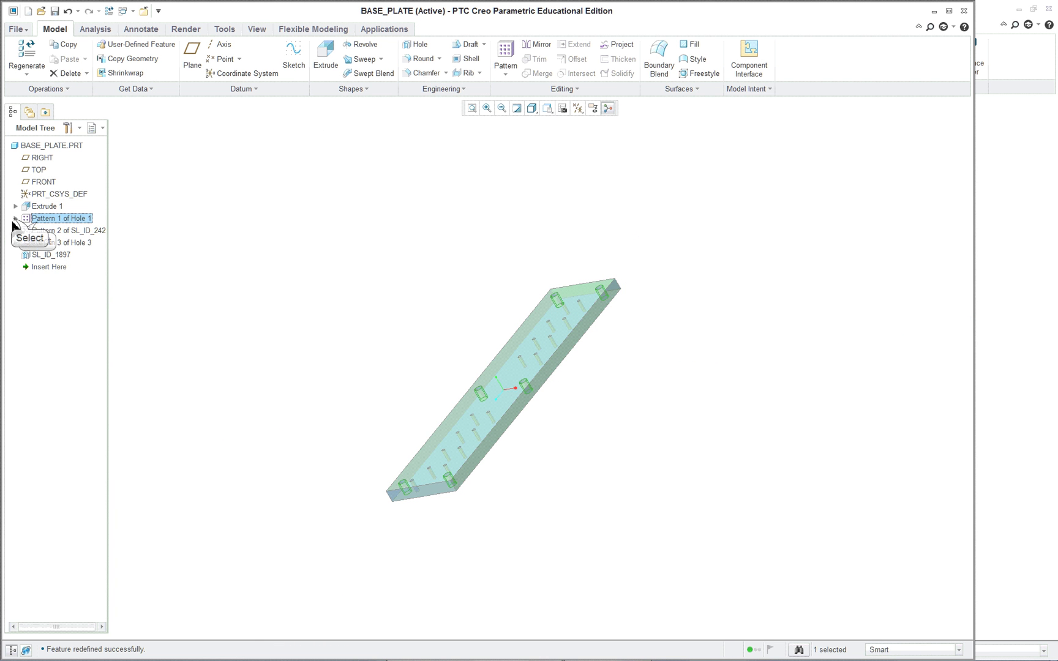
{"action": "left_click", "coordinate": [15, 218]}
{"action": "right_click", "coordinate": [52, 235]}
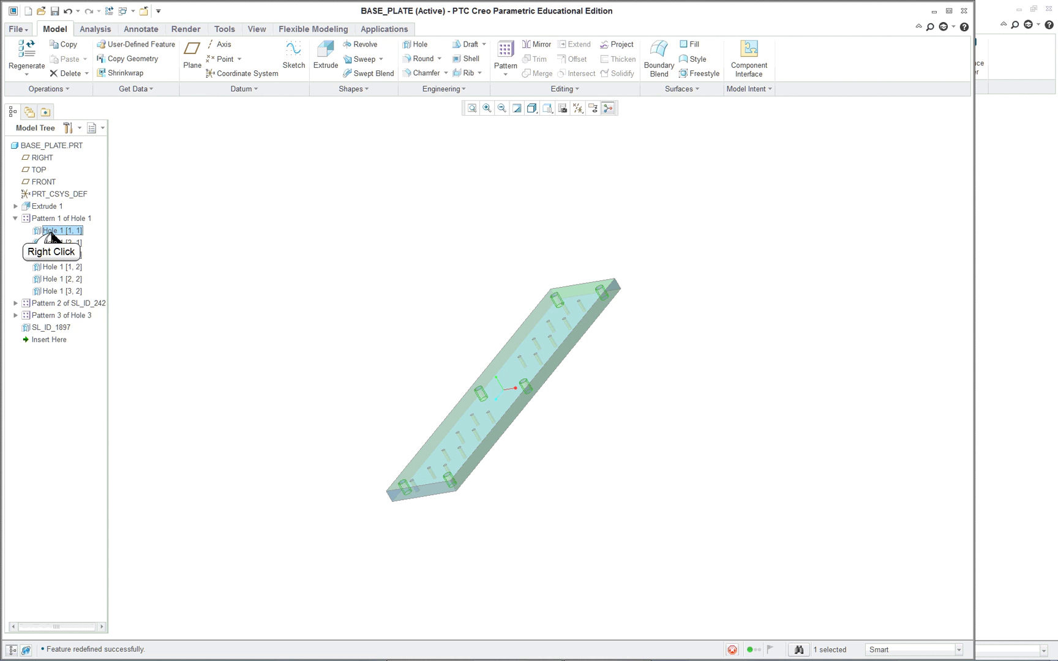
{"action": "left_click", "coordinate": [101, 253]}
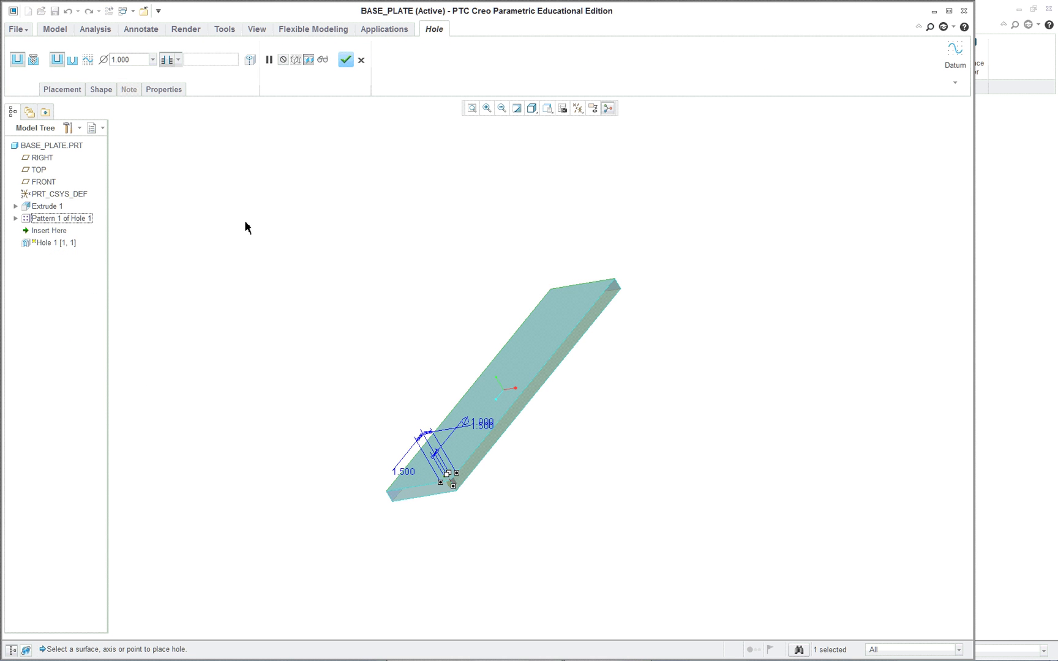
Check the hole's Ø1.000 Through All shape and 1.500 edge offsets, then accept it.
{"action": "scroll", "coordinate": [447, 531], "scroll_direction": "down", "scroll_amount": 5}
{"action": "scroll", "coordinate": [450, 497], "scroll_direction": "up", "scroll_amount": 2}
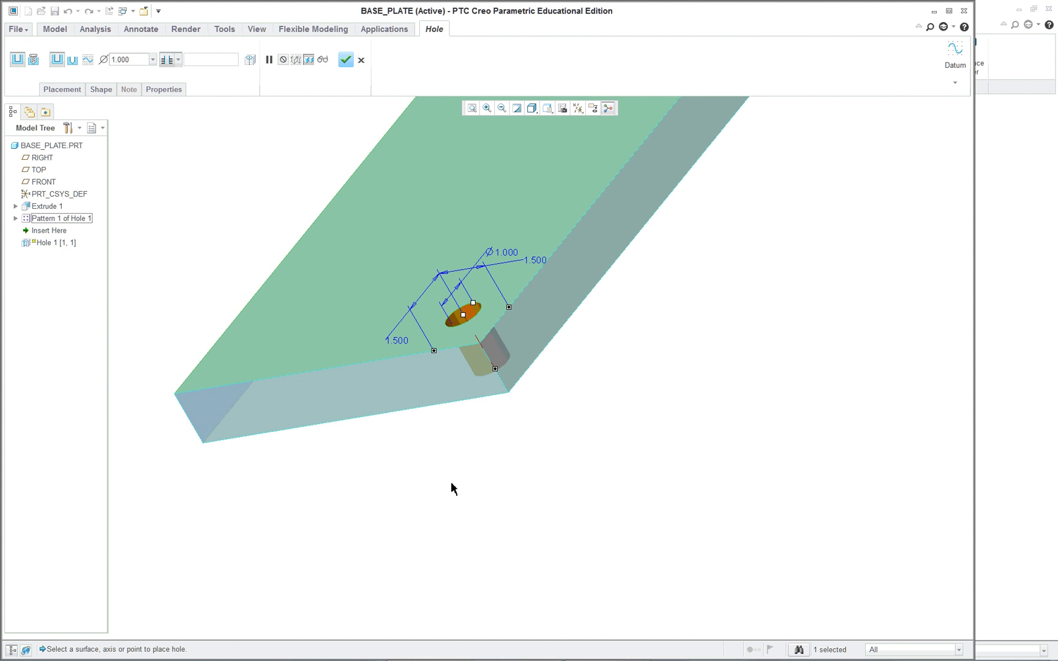
{"action": "middle_click_drag", "start_coordinate": [451, 489], "coordinate": [458, 415]}
{"action": "scroll", "coordinate": [560, 394], "scroll_direction": "down", "scroll_amount": 4}
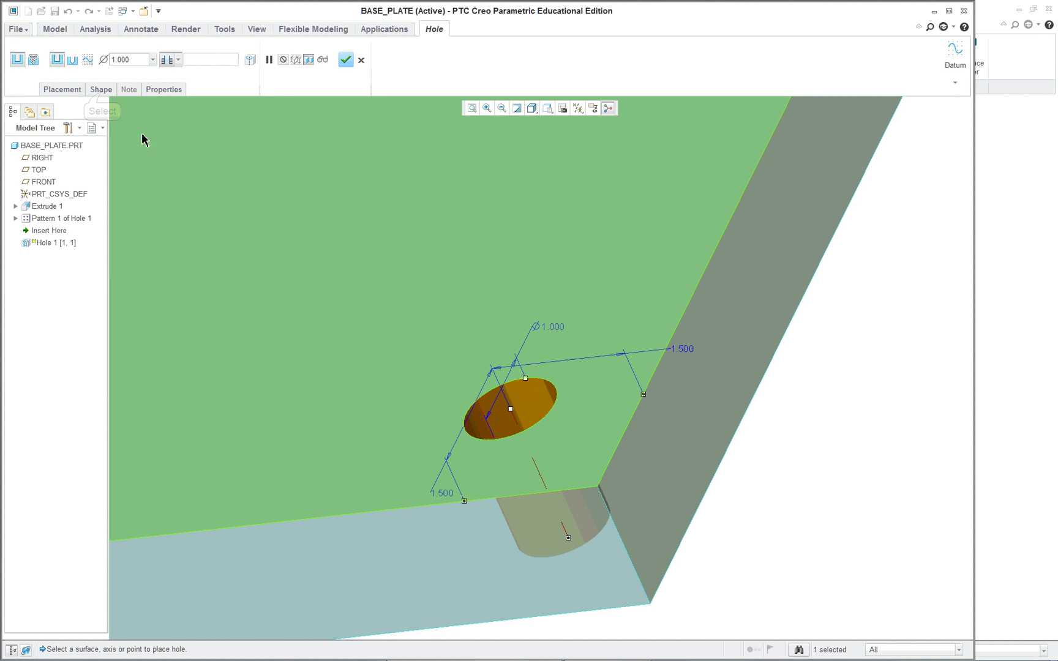
{"action": "left_click", "coordinate": [101, 90]}
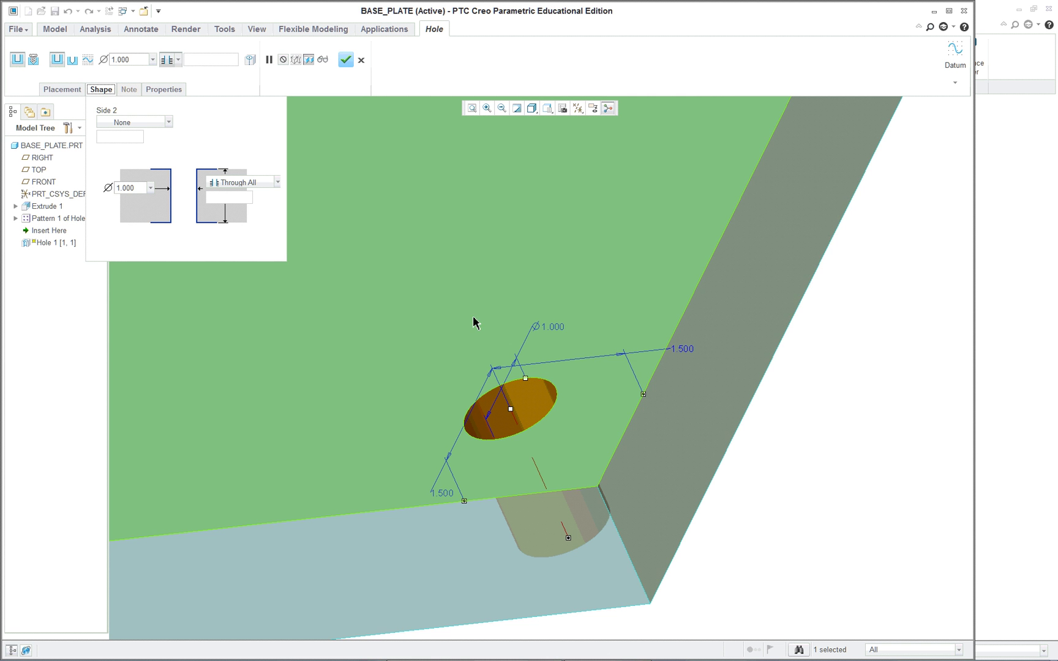
{"action": "scroll", "coordinate": [509, 481], "scroll_direction": "up", "scroll_amount": 5}
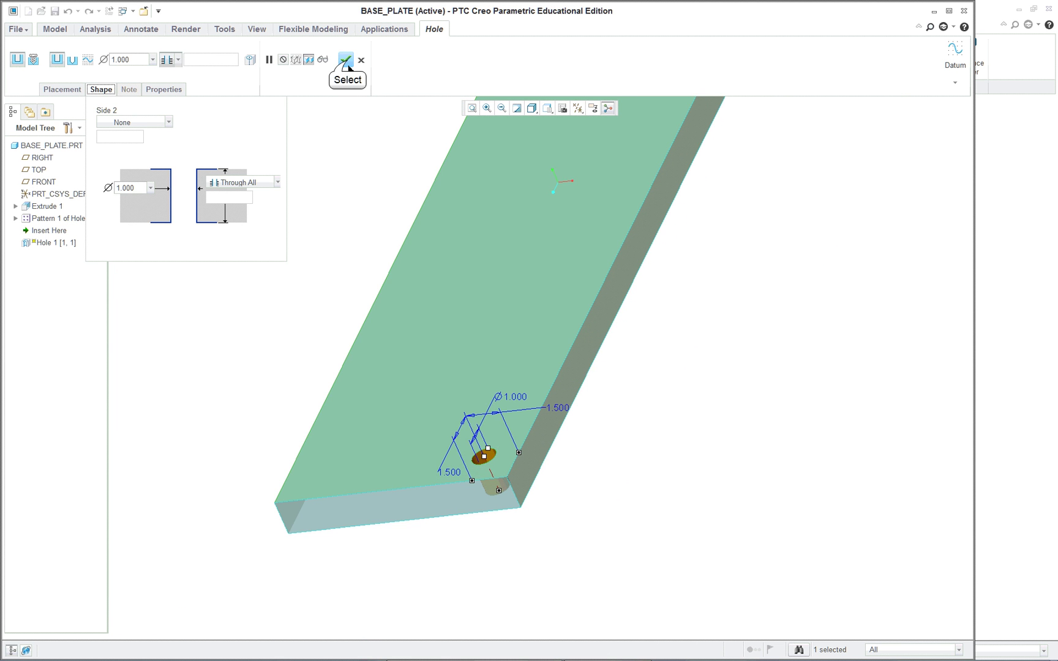
{"action": "left_click", "coordinate": [346, 61]}
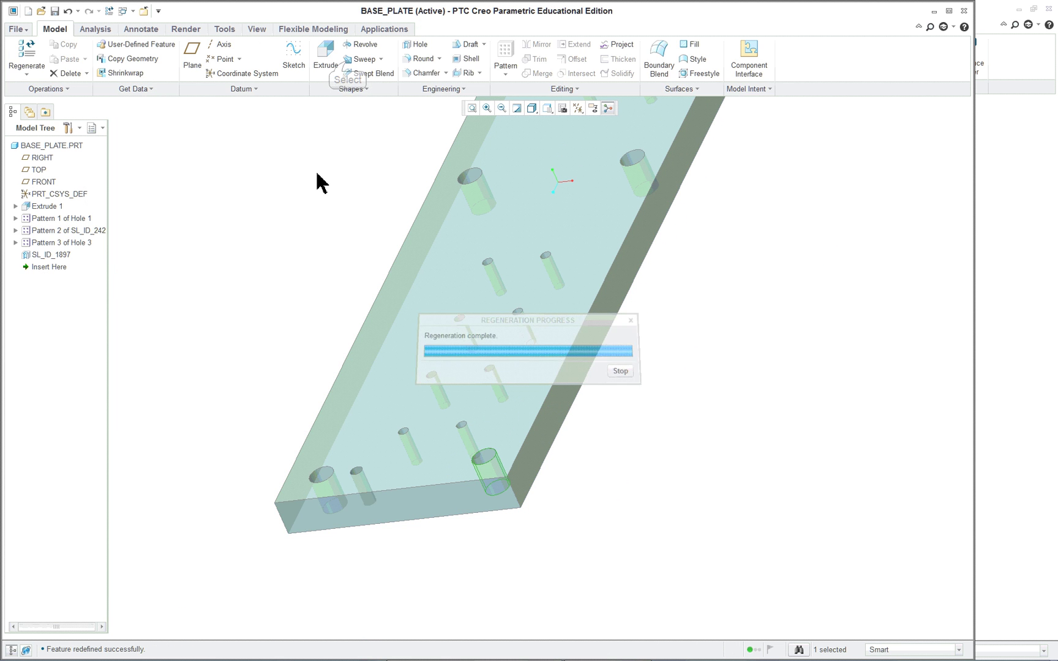
Redefine Pattern 1 of Hole 1 as 3 holes at 18.500 by 2 holes at 7.000.
{"action": "right_click", "coordinate": [52, 230]}
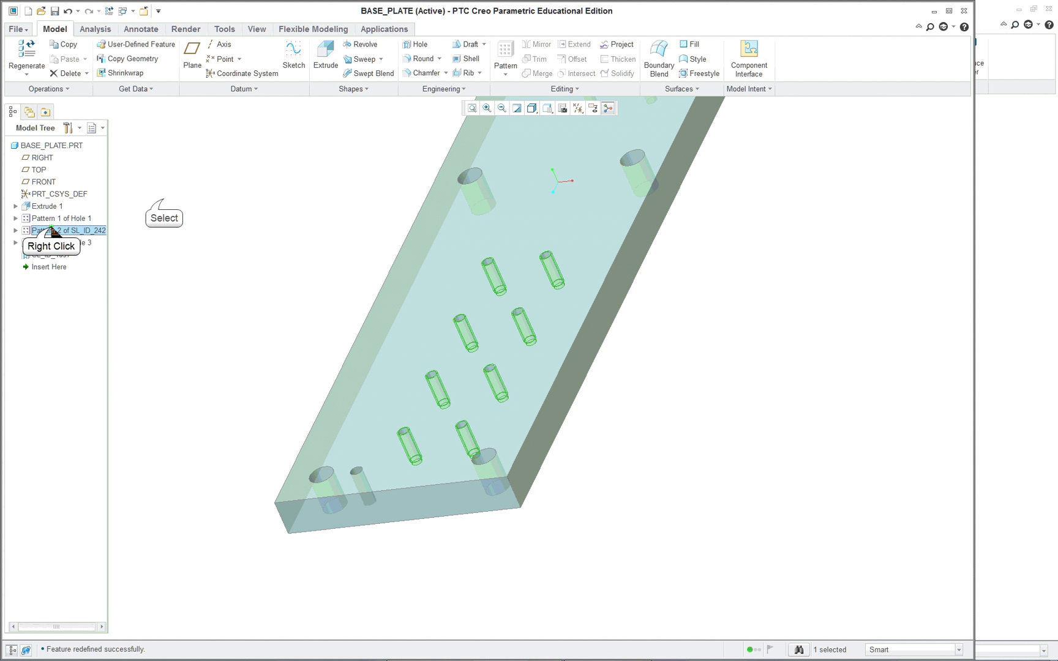
{"action": "right_click", "coordinate": [73, 219]}
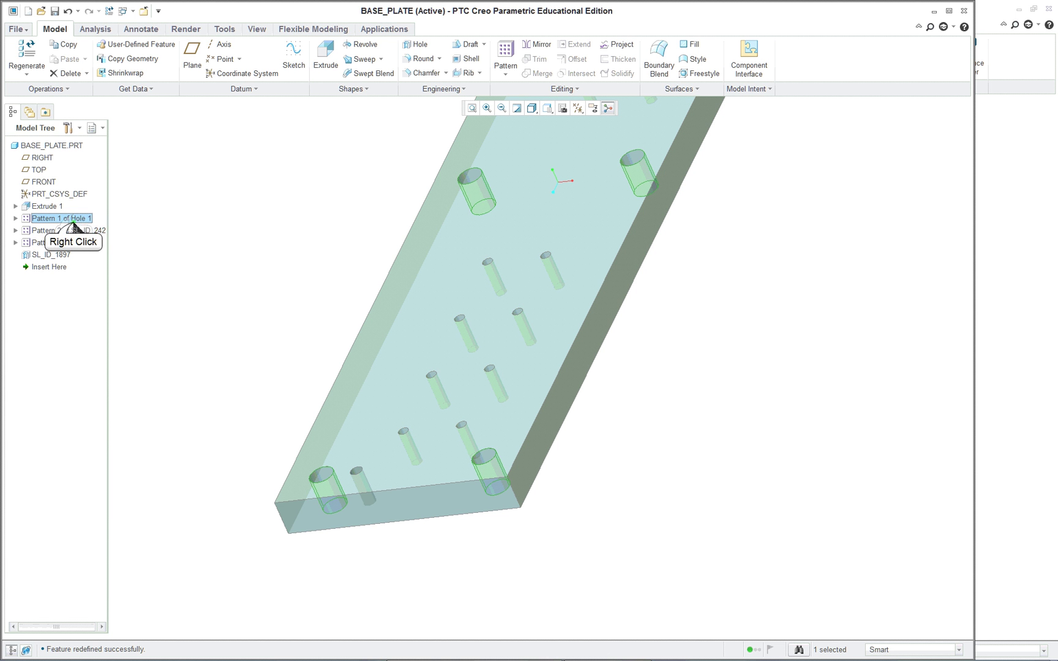
{"action": "left_click", "coordinate": [115, 244]}
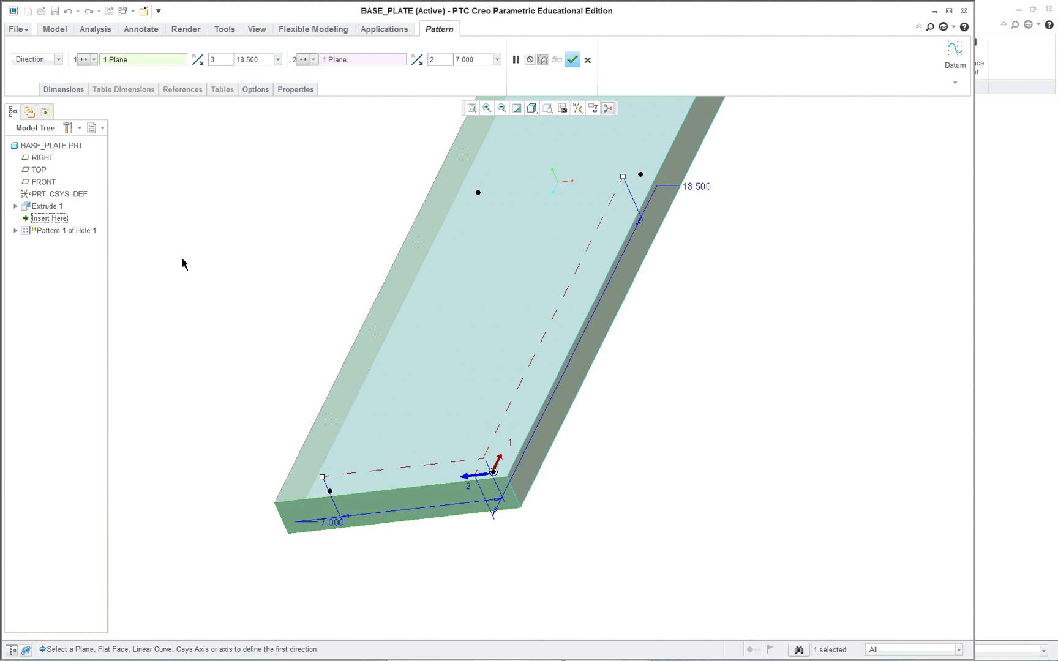
{"action": "scroll", "coordinate": [259, 280], "scroll_direction": "up", "scroll_amount": 4}
{"action": "scroll", "coordinate": [295, 167], "scroll_direction": "down", "scroll_amount": 3}
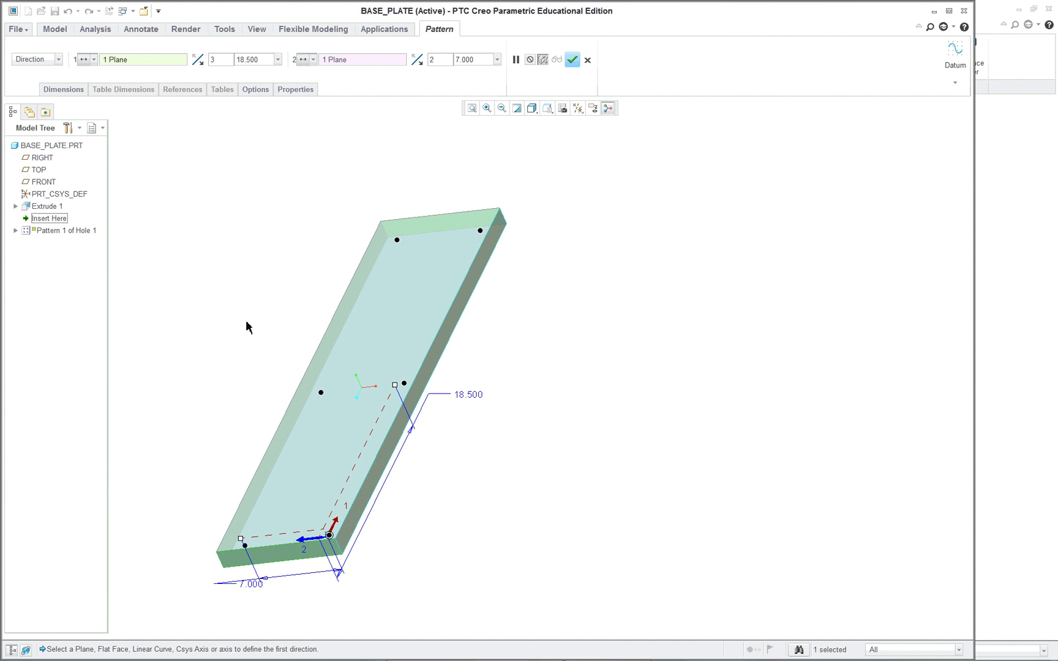
{"action": "middle_click_drag", "start_coordinate": [213, 426], "coordinate": [173, 399]}
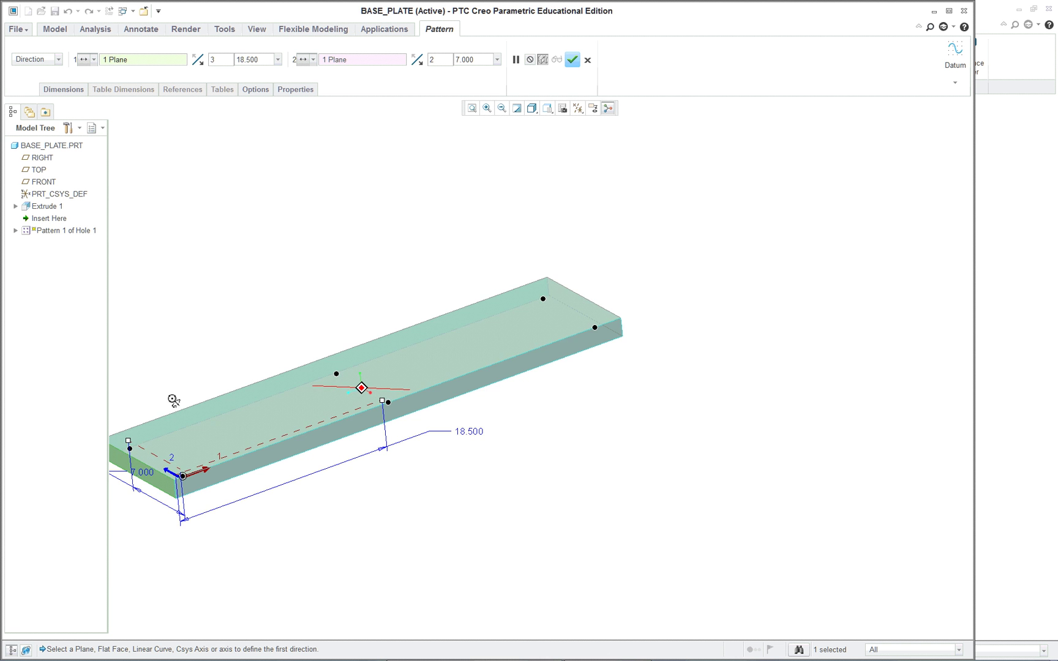
{"action": "scroll", "coordinate": [193, 337], "scroll_direction": "up", "scroll_amount": 3}
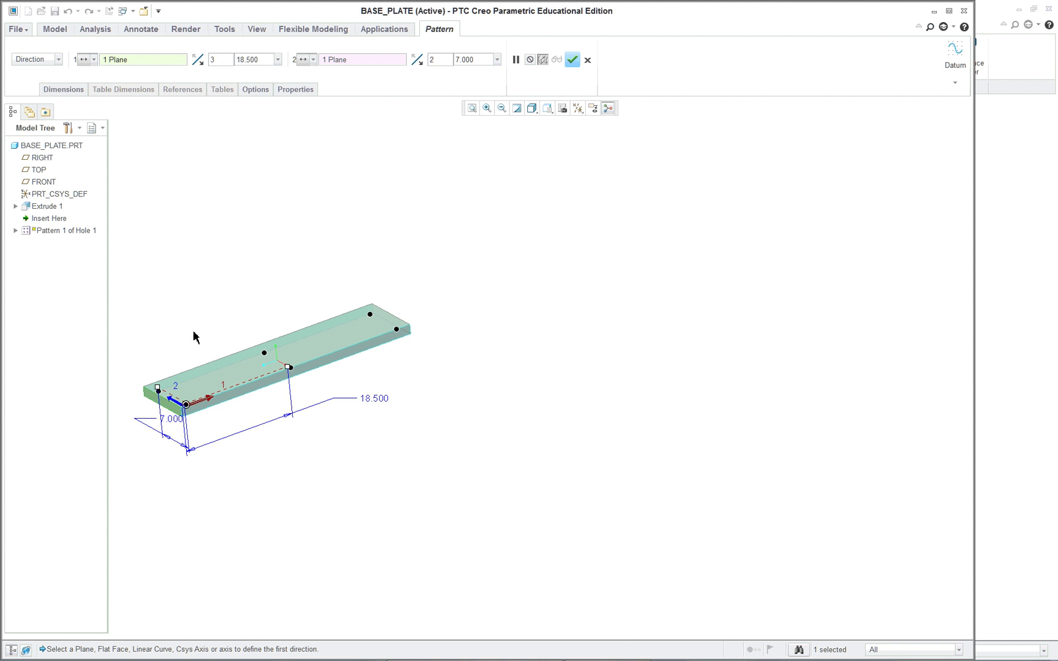
{"action": "middle_click_drag", "start_coordinate": [166, 327], "coordinate": [297, 319]}
{"action": "scroll", "coordinate": [170, 313], "scroll_direction": "down", "scroll_amount": 3}
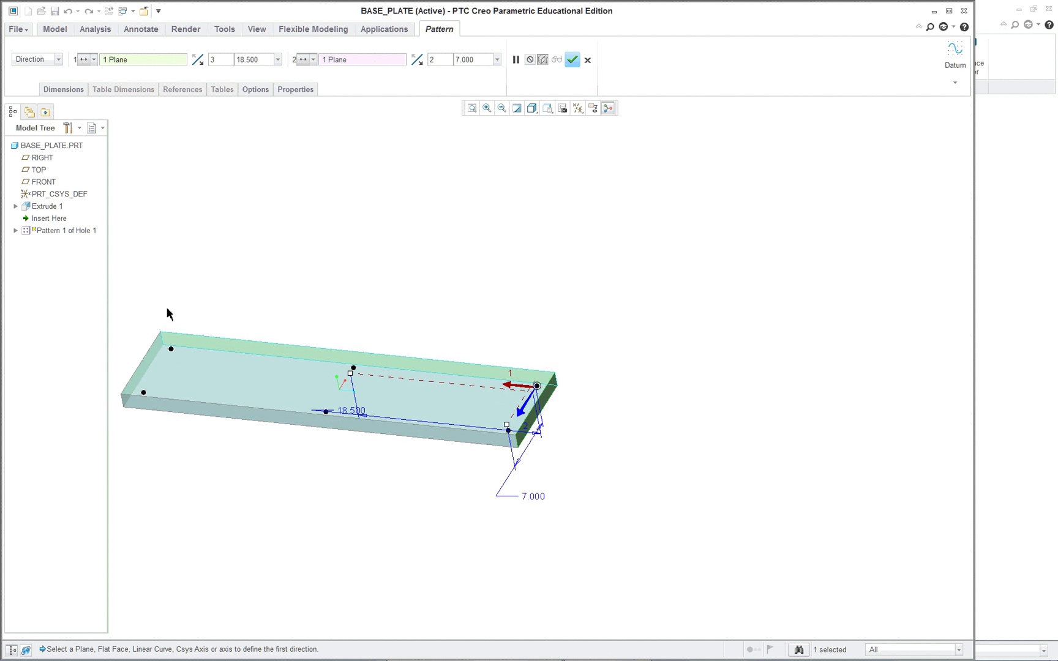
{"action": "scroll", "coordinate": [208, 346], "scroll_direction": "down", "scroll_amount": 1}
{"action": "middle_click_drag", "start_coordinate": [208, 346], "coordinate": [227, 307]}
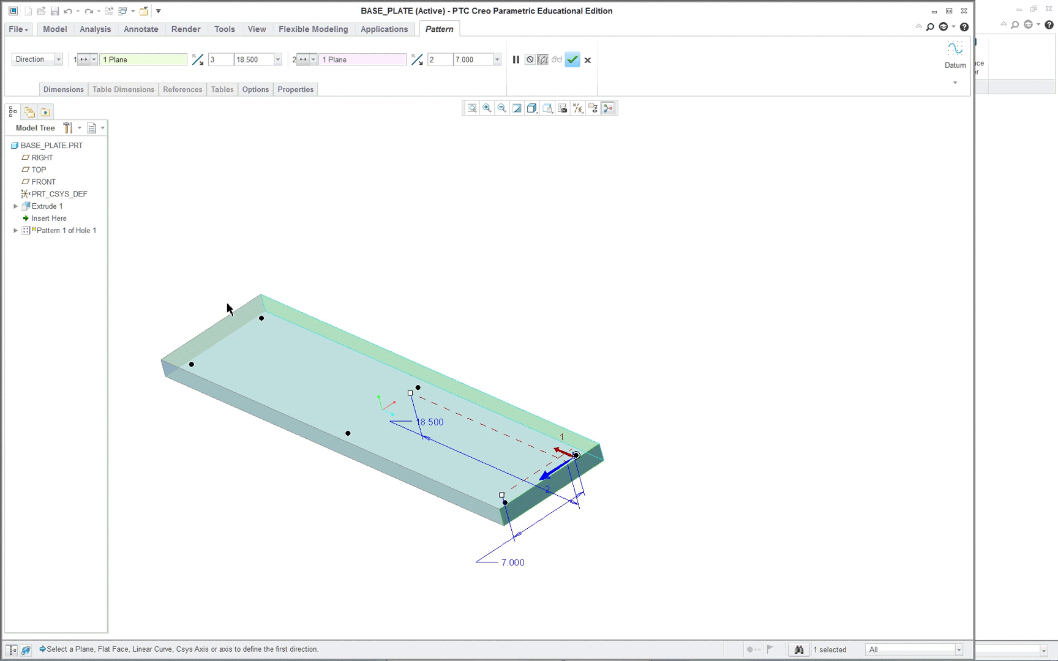
{"action": "left_click", "coordinate": [573, 60]}
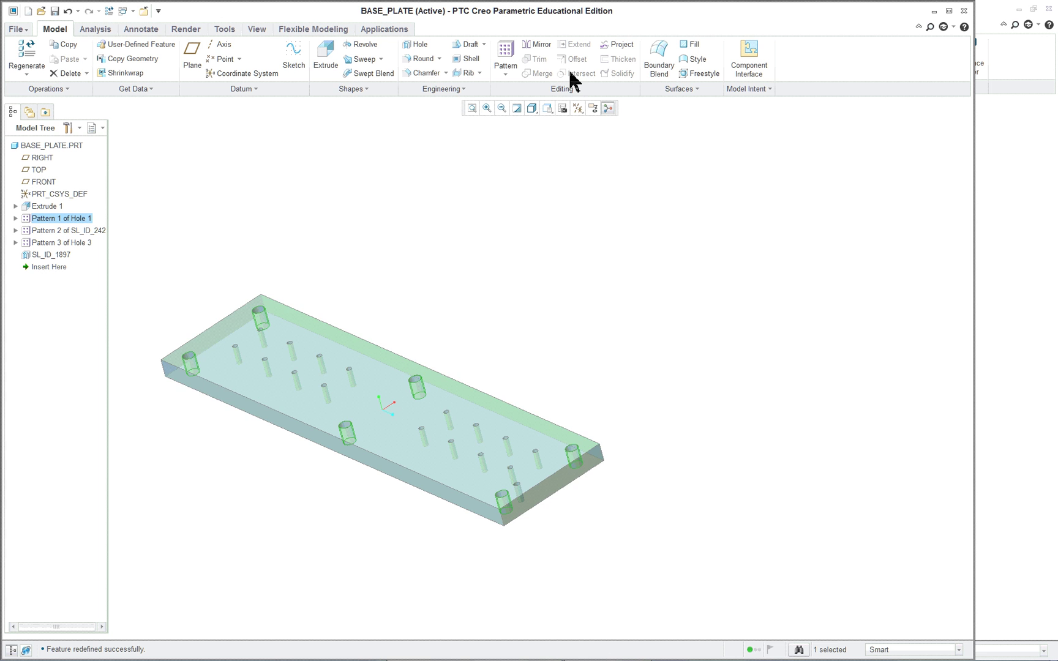
{"action": "scroll", "coordinate": [476, 245], "scroll_direction": "down", "scroll_amount": 3}
{"action": "scroll", "coordinate": [473, 259], "scroll_direction": "up", "scroll_amount": 3}
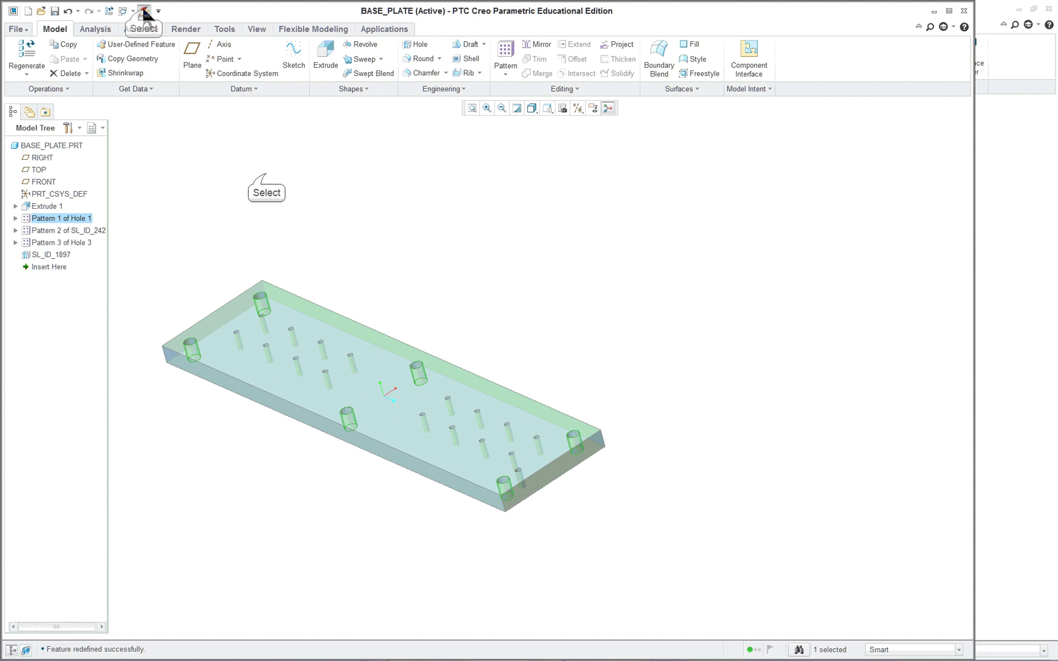
{"action": "left_click", "coordinate": [168, 267]}
{"action": "left_click", "coordinate": [15, 230]}
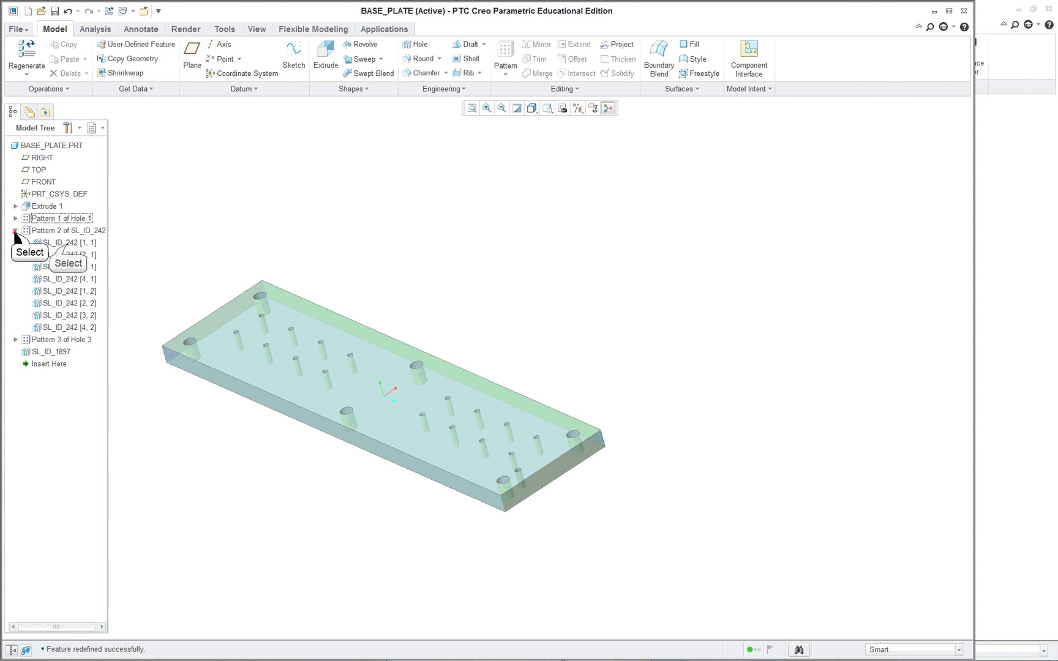
{"action": "left_click", "coordinate": [66, 243]}
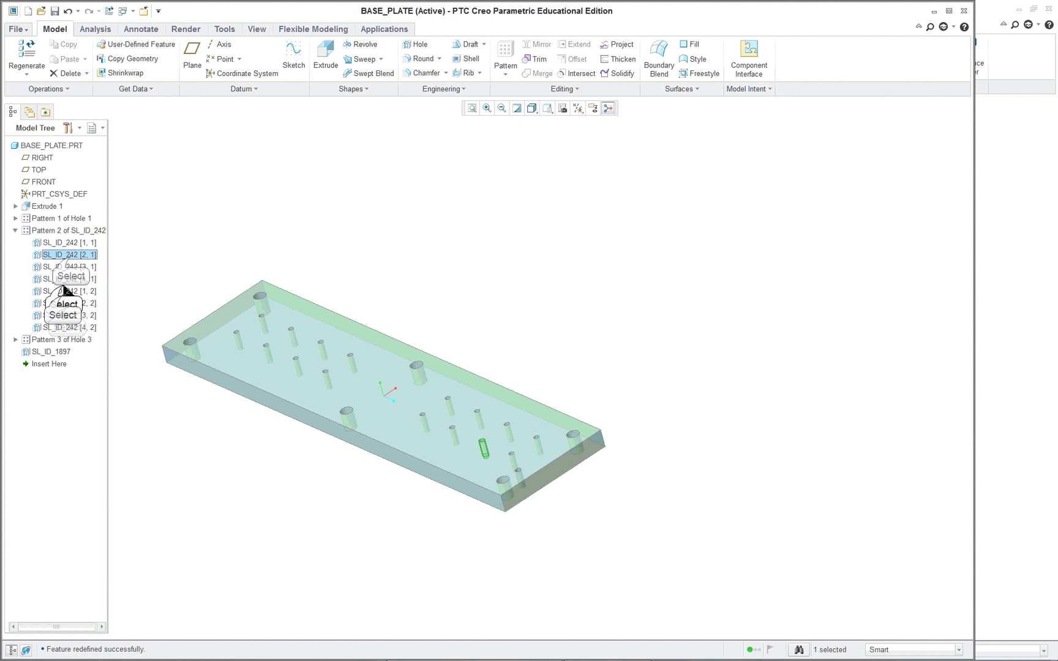
{"action": "left_click", "coordinate": [69, 304]}
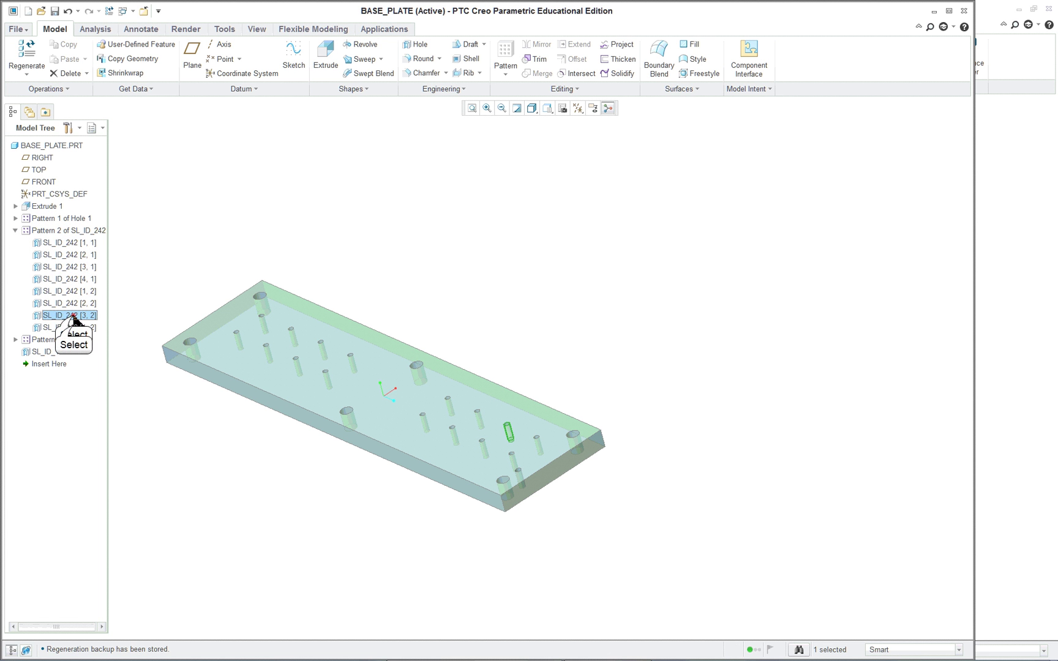
{"action": "left_click", "coordinate": [69, 315]}
{"action": "left_click", "coordinate": [69, 327]}
{"action": "left_click", "coordinate": [79, 255]}
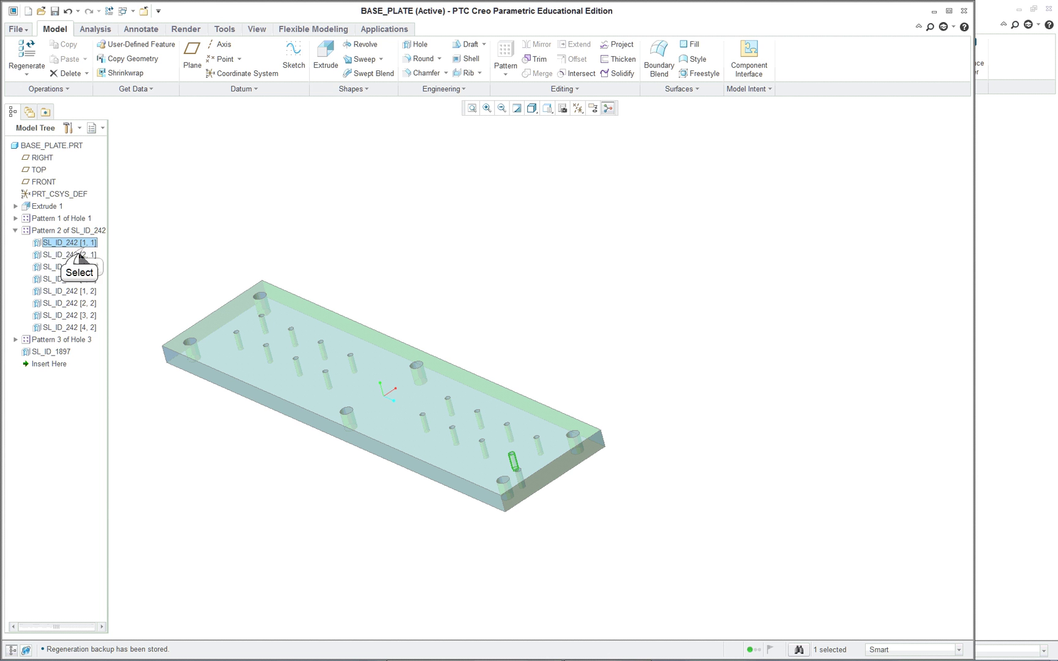
{"action": "left_click", "coordinate": [61, 341]}
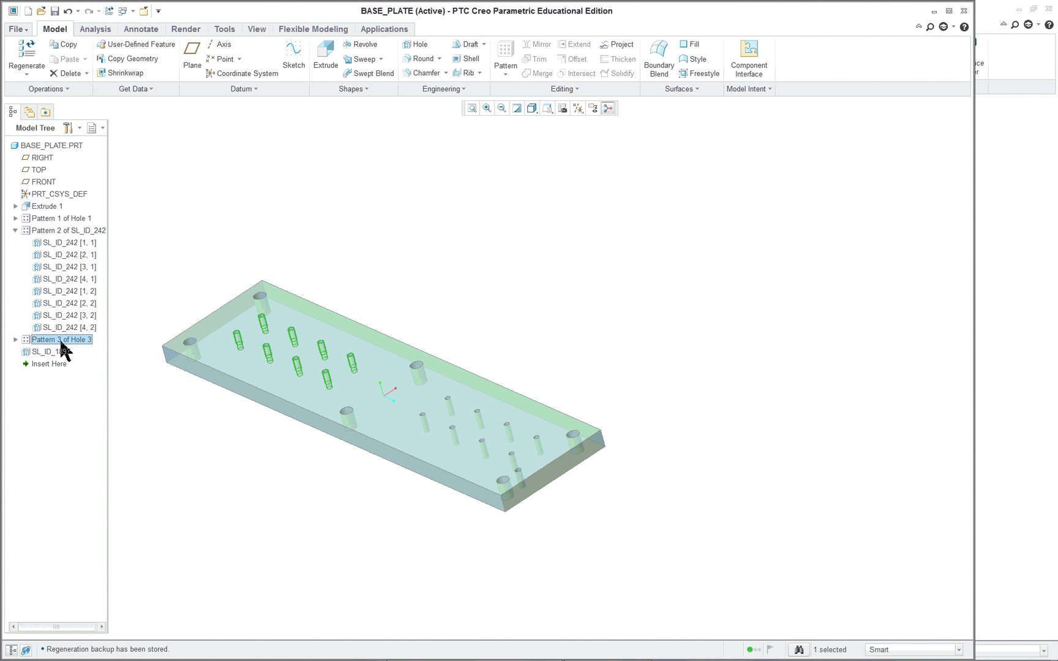
{"action": "left_click", "coordinate": [201, 227]}
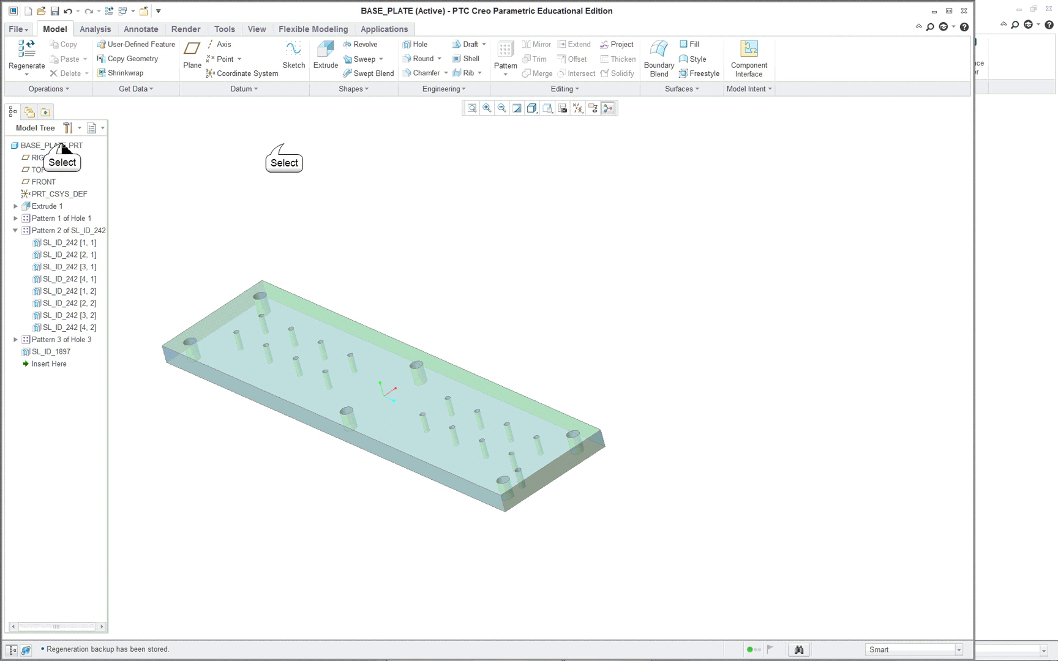
Close BASE_PLATE.PRT and identify bracket group LOCAL_GROUP_15 and its pin in the assembly.
{"action": "left_click", "coordinate": [145, 12]}
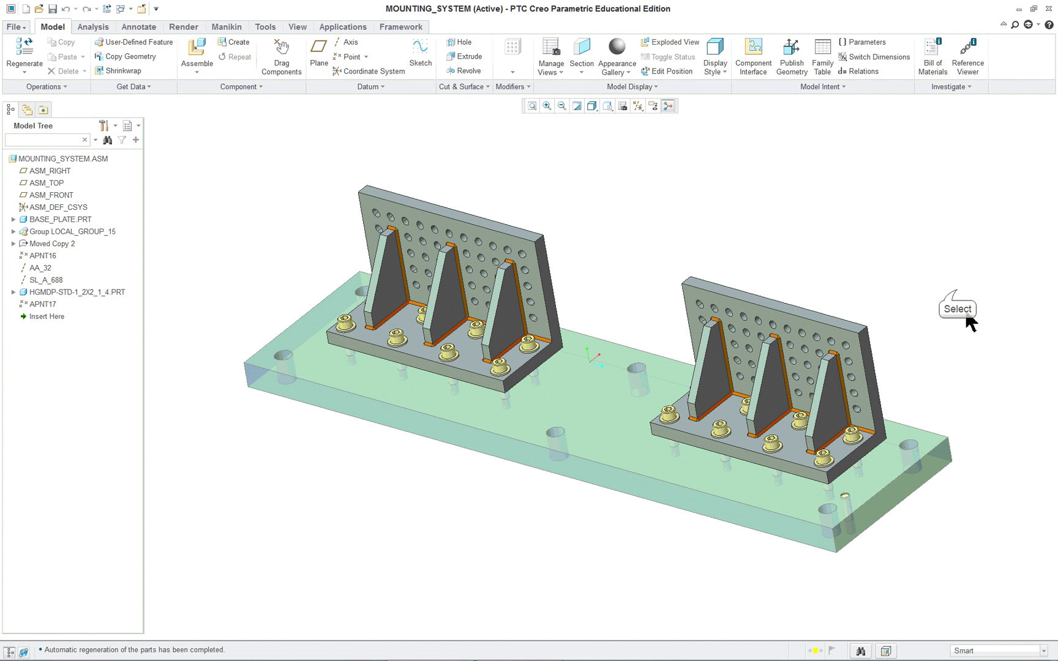
{"action": "left_click", "coordinate": [66, 231]}
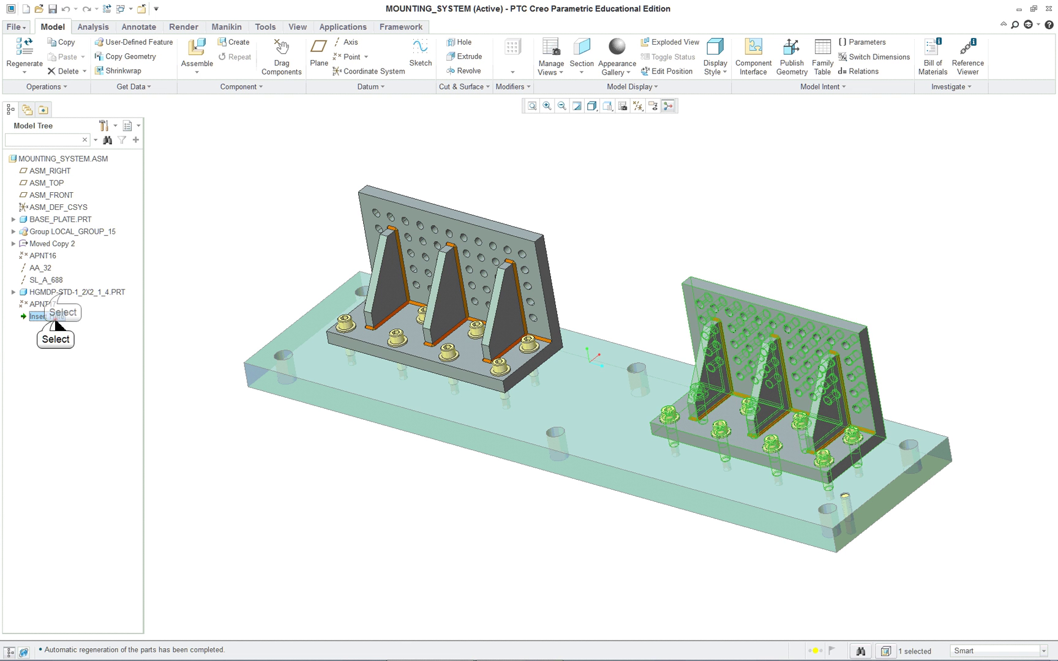
{"action": "left_click", "coordinate": [64, 292]}
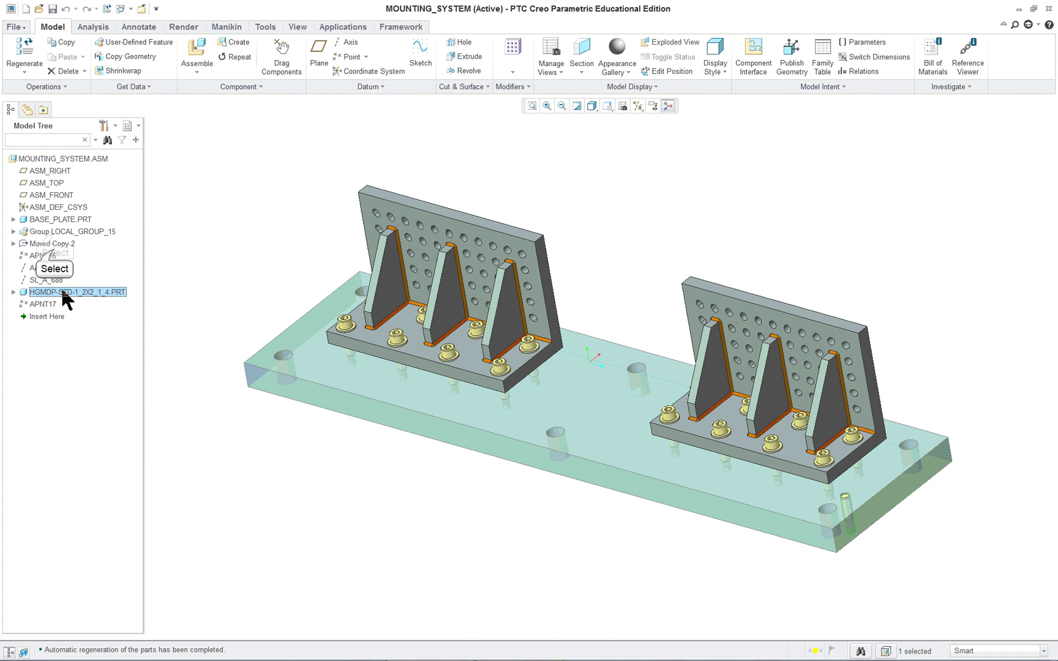
Roll the assembly back so Insert Here sits right after BASE_PLATE.PRT.
{"action": "left_click", "coordinate": [56, 220]}
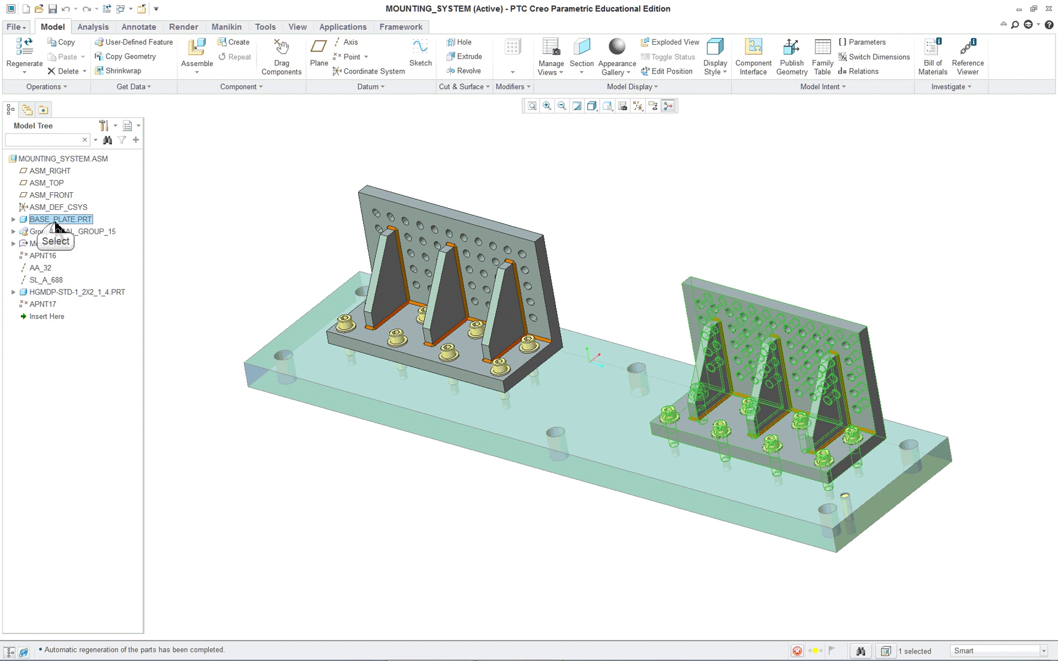
{"action": "left_click", "coordinate": [49, 317]}
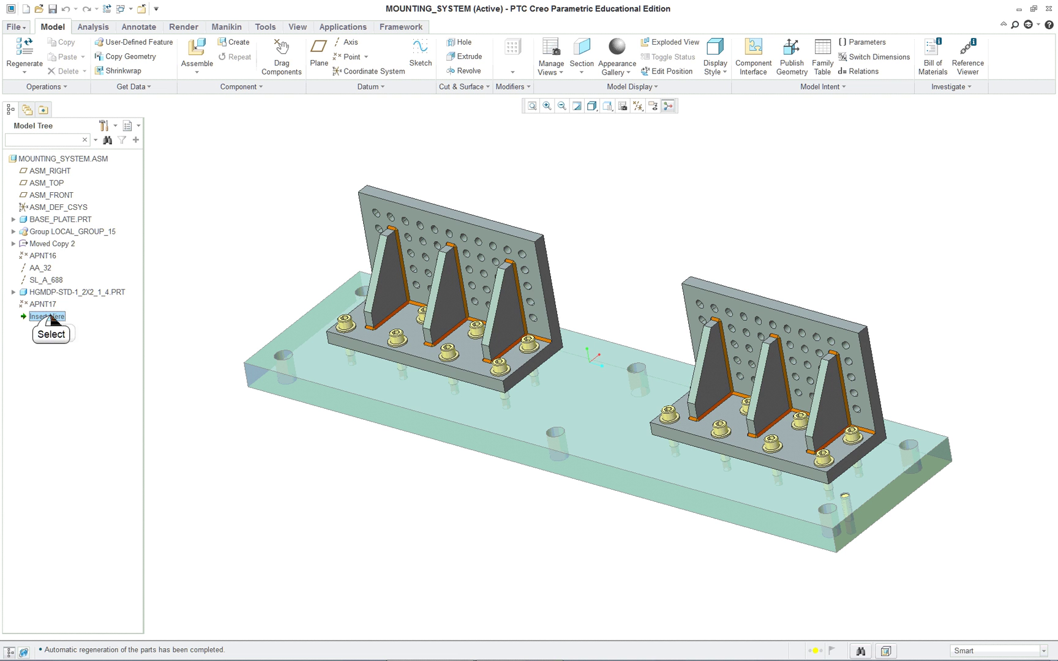
{"action": "left_click_drag", "start_coordinate": [51, 318], "coordinate": [61, 226]}
Move Insert Here below Group LOCAL_GROUP_15 and orbit to inspect the single bolted bracket.
{"action": "left_click", "coordinate": [55, 233]}
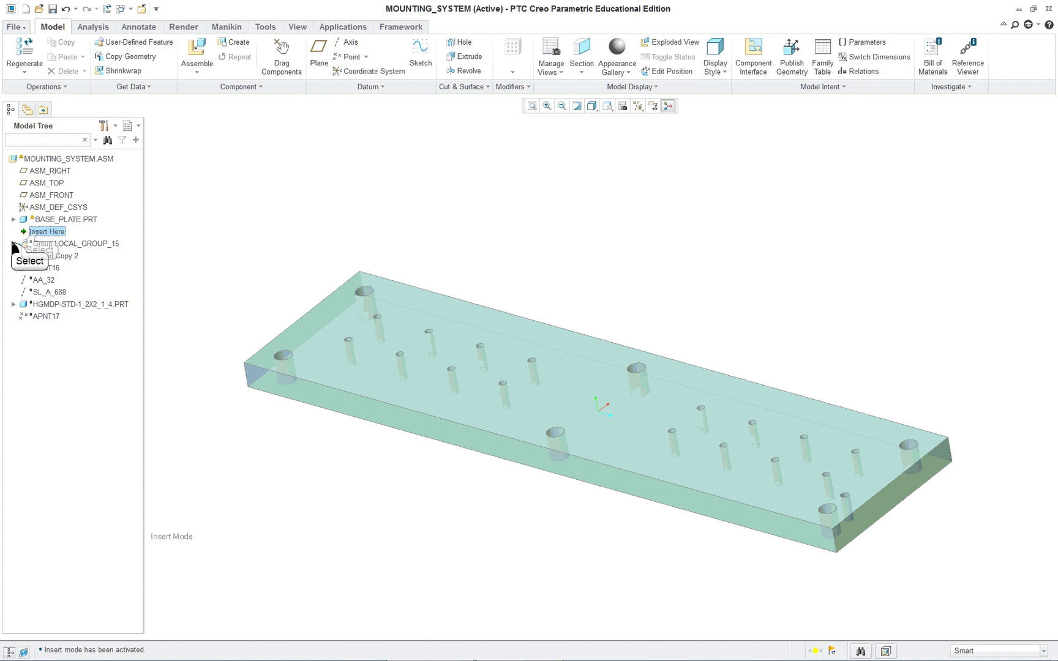
{"action": "left_click", "coordinate": [14, 243]}
{"action": "left_click_drag", "start_coordinate": [39, 236], "coordinate": [55, 279]}
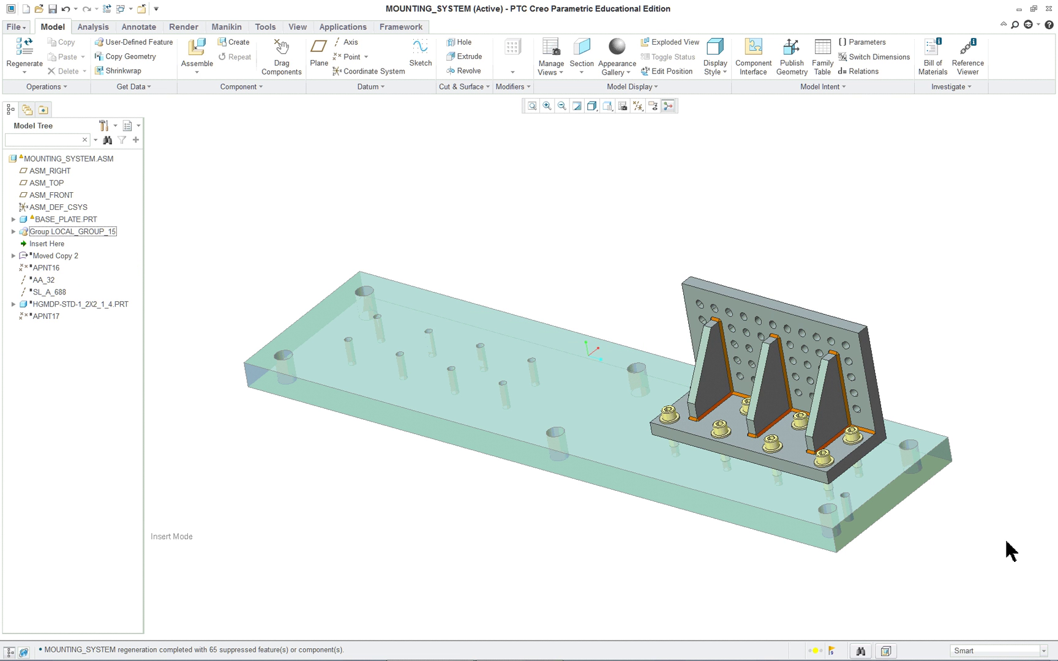
{"action": "scroll", "coordinate": [1009, 550], "scroll_direction": "up", "scroll_amount": 2}
{"action": "scroll", "coordinate": [971, 559], "scroll_direction": "down", "scroll_amount": 4}
{"action": "mouse_move", "coordinate": [964, 550]}
{"action": "middle_mouse_down"}
{"action": "mouse_move", "coordinate": [912, 523]}
{"action": "mouse_move", "coordinate": [875, 554]}
{"action": "mouse_move", "coordinate": [912, 530]}
{"action": "mouse_move", "coordinate": [918, 538]}
{"action": "mouse_move", "coordinate": [885, 516]}
{"action": "middle_mouse_up"}
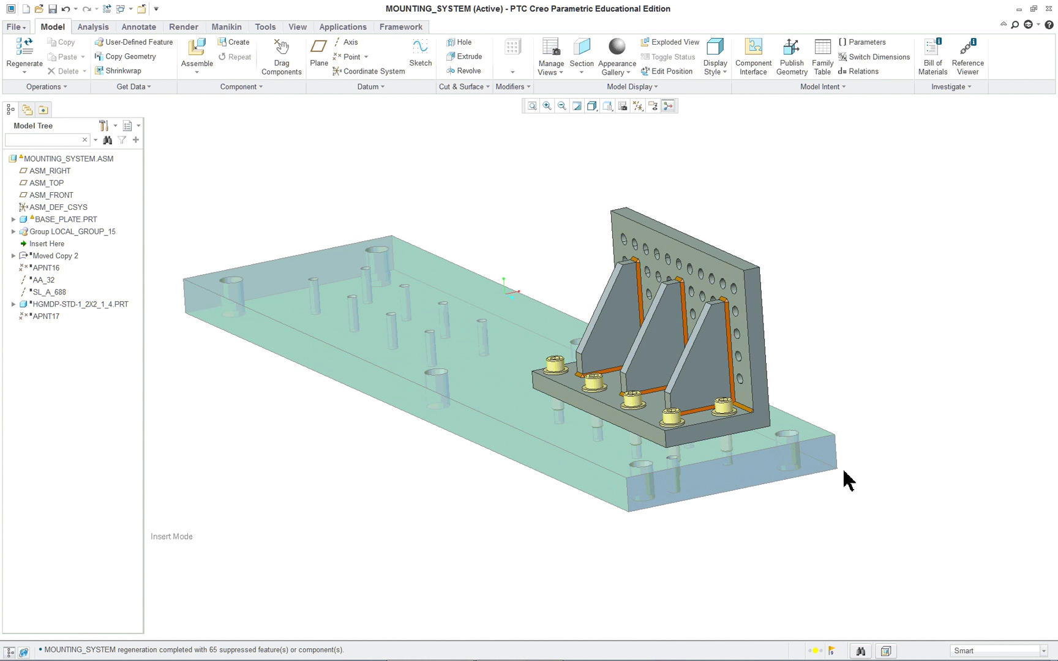
{"action": "scroll", "coordinate": [847, 480], "scroll_direction": "down", "scroll_amount": 2}
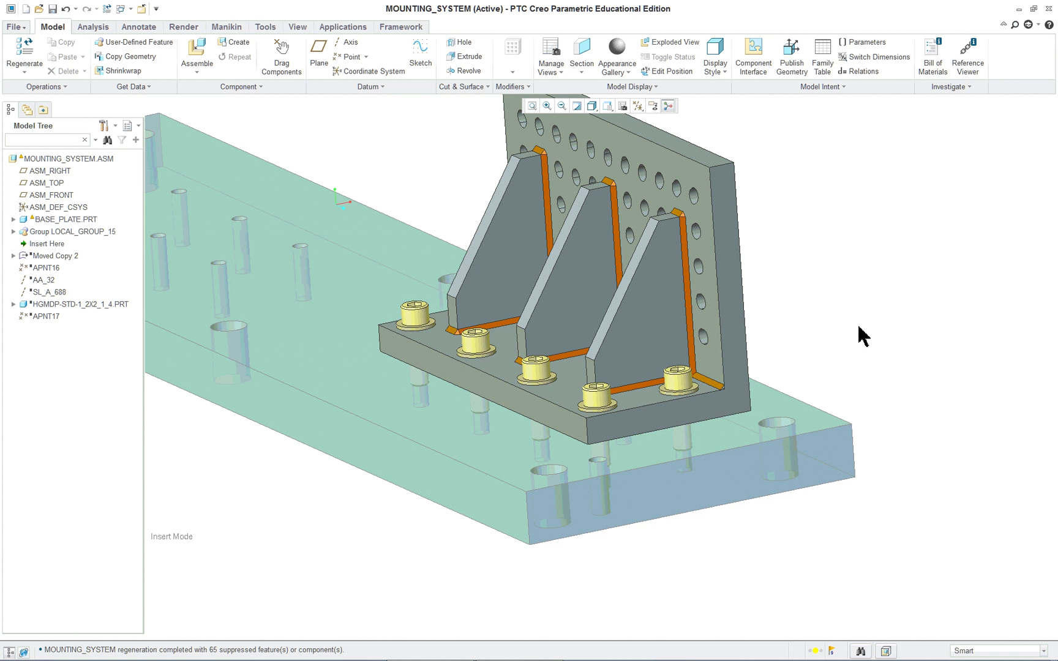
{"action": "left_click", "coordinate": [182, 354]}
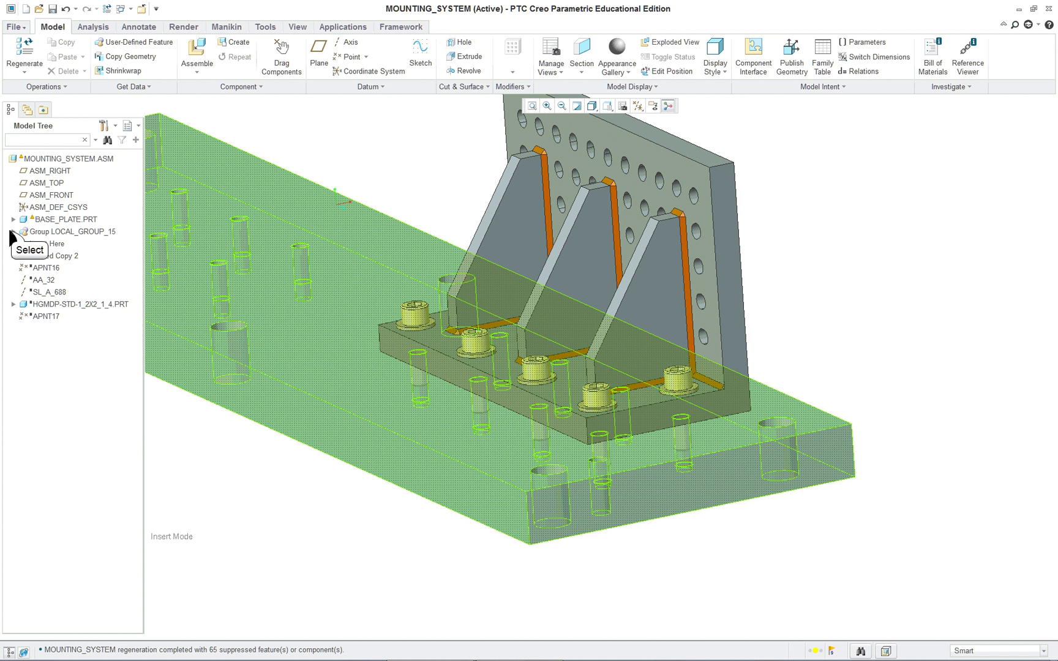
{"action": "left_click", "coordinate": [907, 385]}
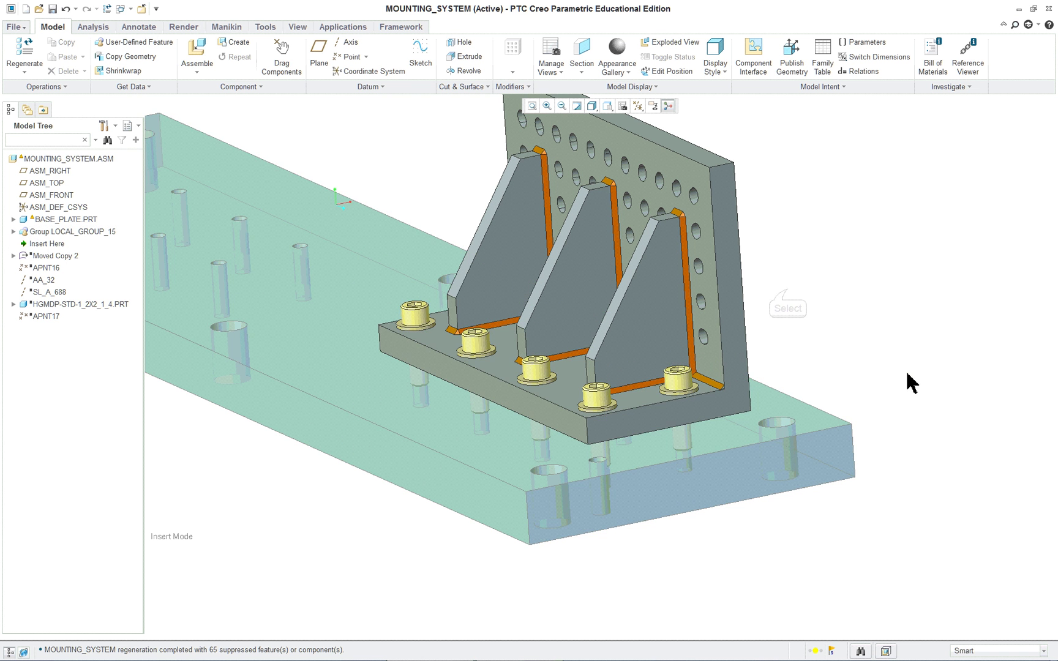
Reset the view and reopen MOUNTING_BRACKET.PRT's placement constraints for editing.
{"action": "key", "text": "ctrl+d"}
{"action": "right_click", "coordinate": [898, 283]}
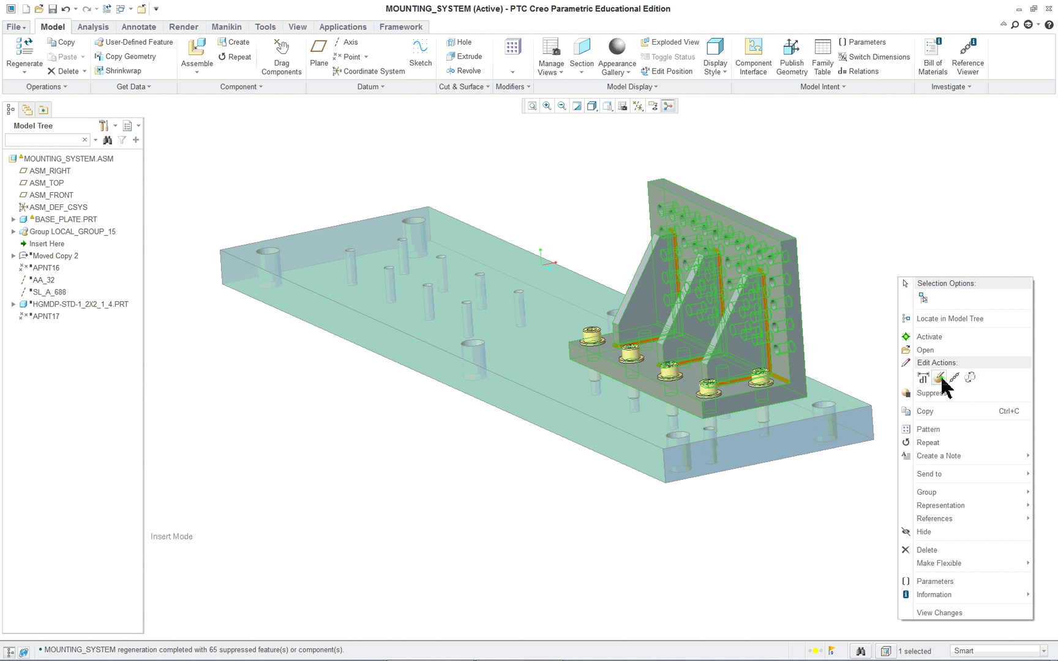
{"action": "left_click", "coordinate": [939, 378]}
{"action": "scroll", "coordinate": [904, 185], "scroll_direction": "up", "scroll_amount": 2}
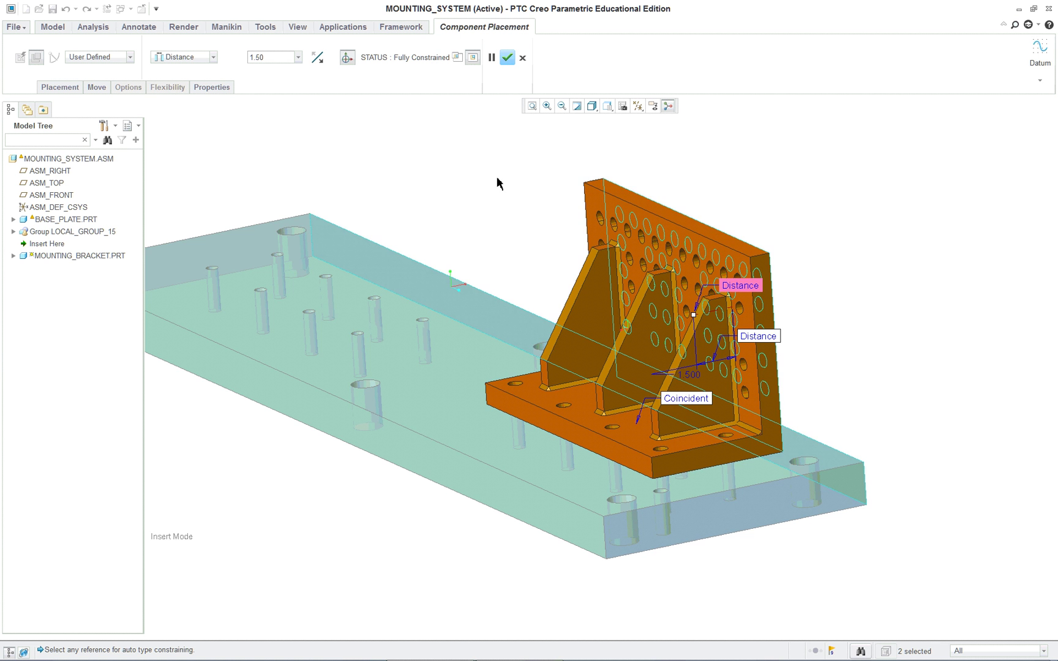
{"action": "middle_click_drag", "start_coordinate": [843, 308], "coordinate": [738, 397]}
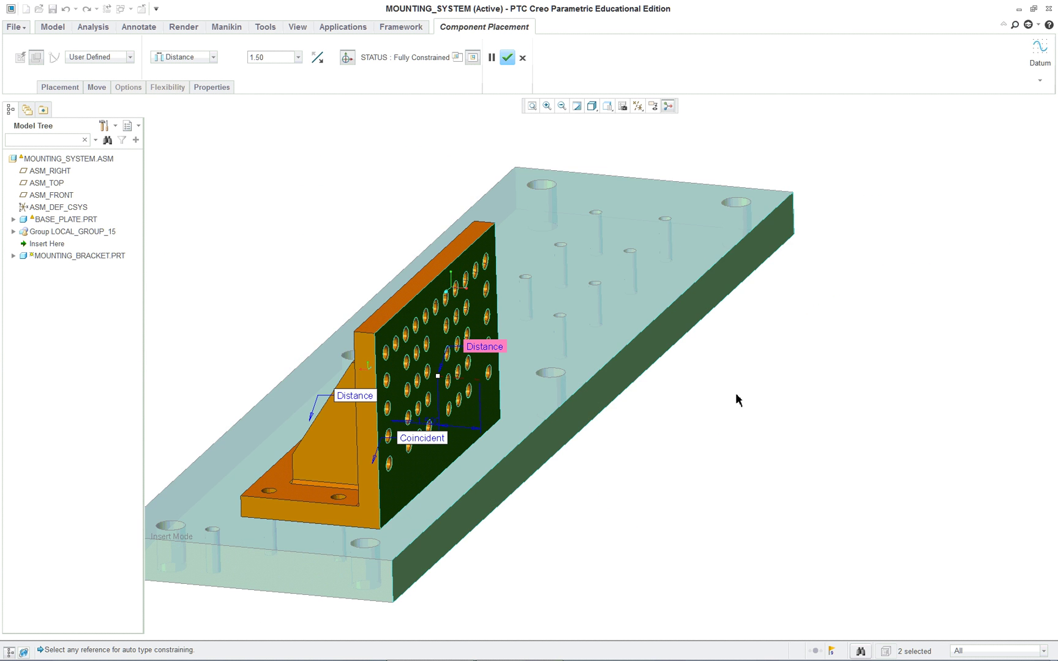
{"action": "middle_click_drag", "start_coordinate": [281, 231], "coordinate": [111, 125]}
Review the Coincident and Distance constraints (1.50 and 3.00 offsets) until the bracket is fully constrained.
{"action": "left_click", "coordinate": [59, 87]}
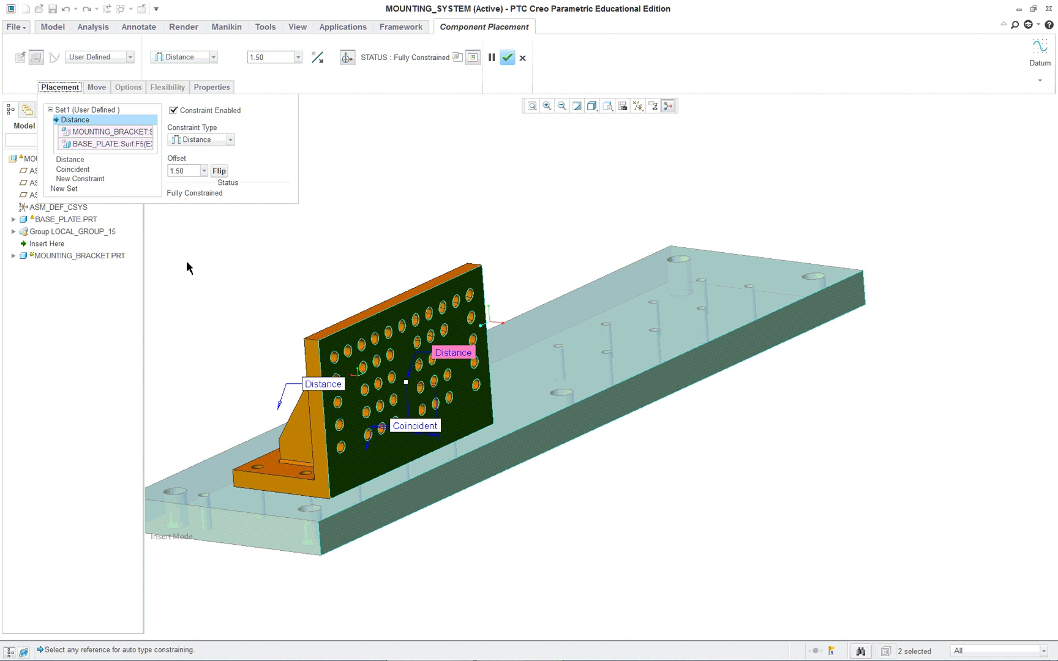
{"action": "scroll", "coordinate": [209, 361], "scroll_direction": "up", "scroll_amount": 3}
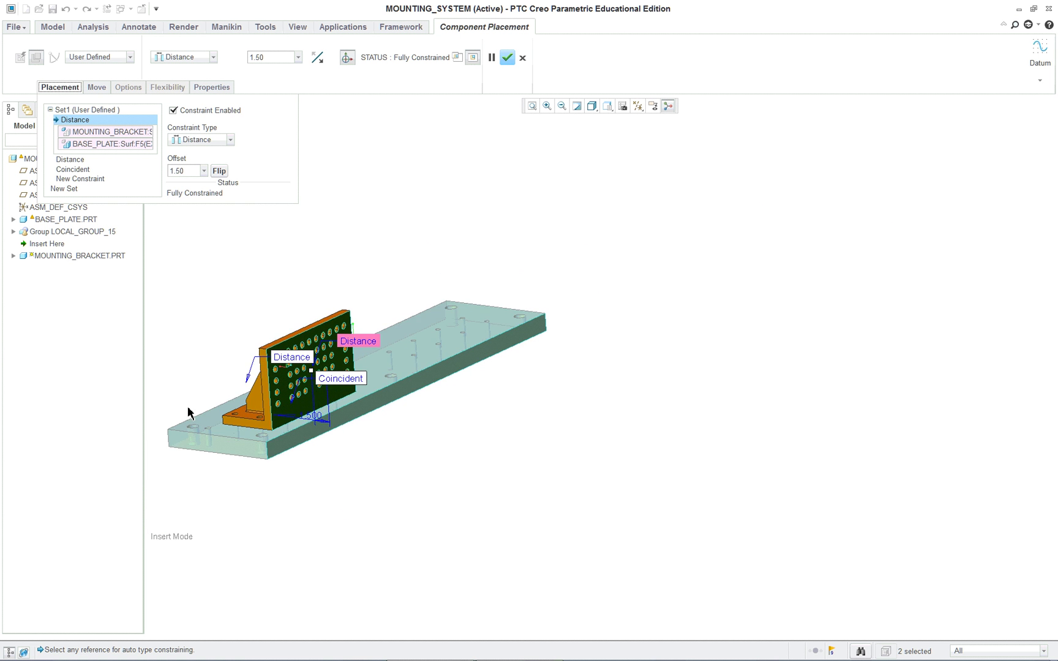
{"action": "scroll", "coordinate": [187, 411], "scroll_direction": "down", "scroll_amount": 5}
{"action": "mouse_move", "coordinate": [225, 395]}
{"action": "middle_mouse_down"}
{"action": "mouse_move", "coordinate": [281, 397]}
{"action": "mouse_move", "coordinate": [231, 390]}
{"action": "middle_mouse_up"}
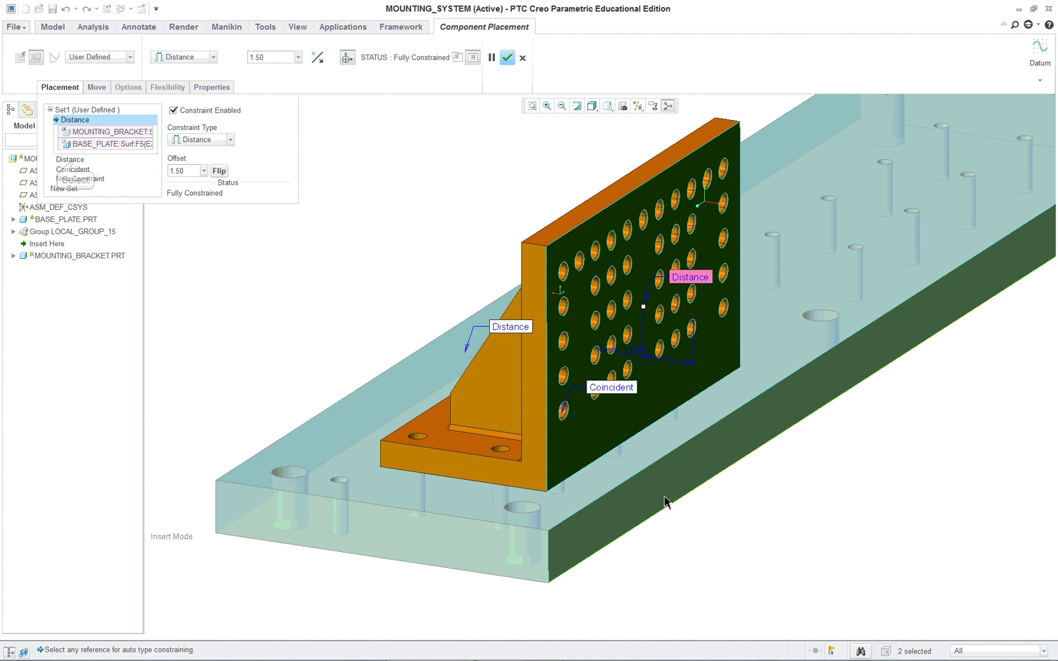
{"action": "left_click", "coordinate": [74, 160]}
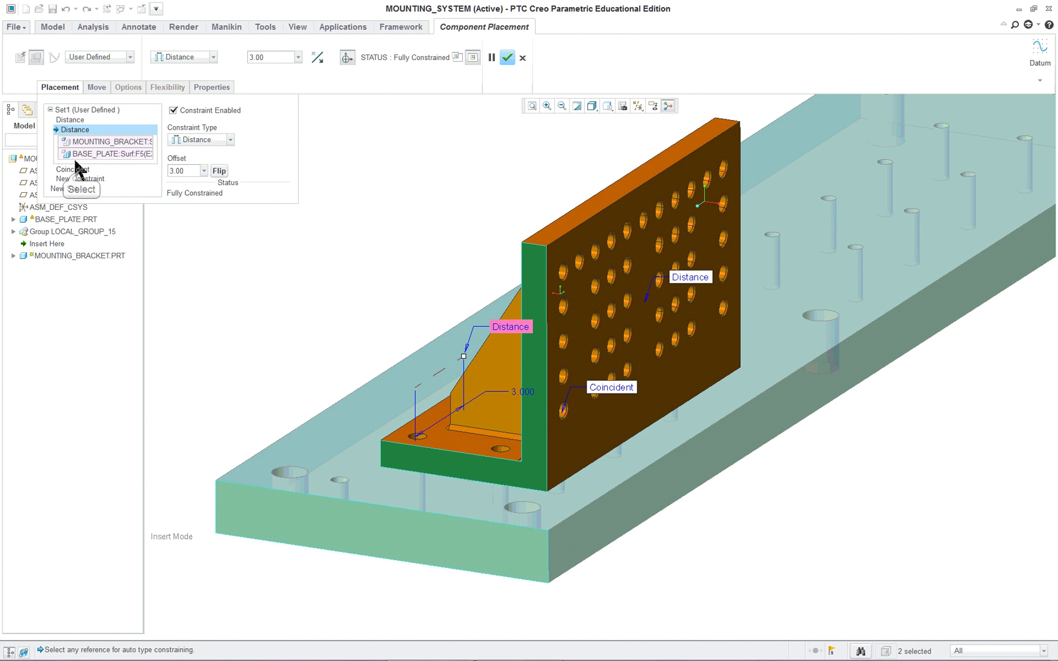
{"action": "left_click", "coordinate": [79, 170]}
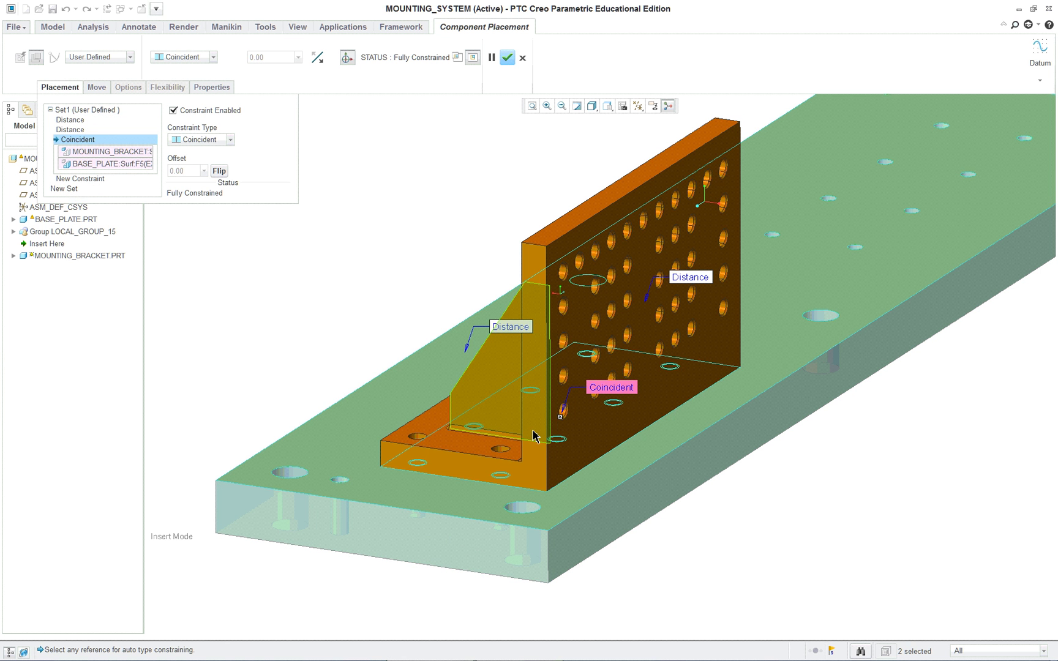
{"action": "left_click", "coordinate": [79, 125]}
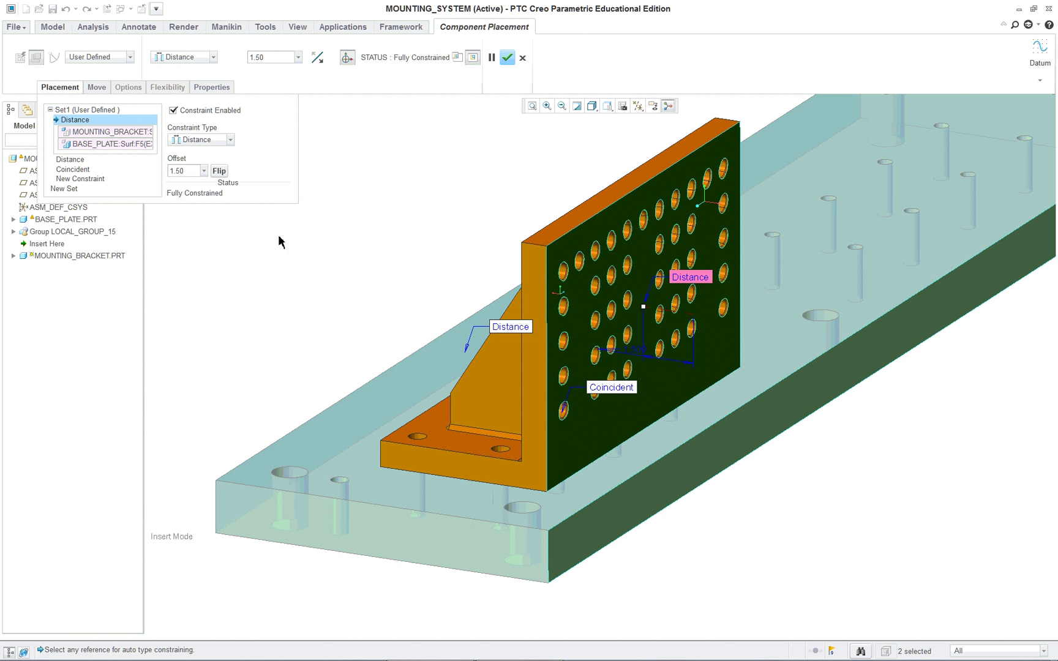
{"action": "middle_click_drag", "start_coordinate": [606, 306], "coordinate": [735, 380]}
{"action": "scroll", "coordinate": [1030, 361], "scroll_direction": "up", "scroll_amount": 3}
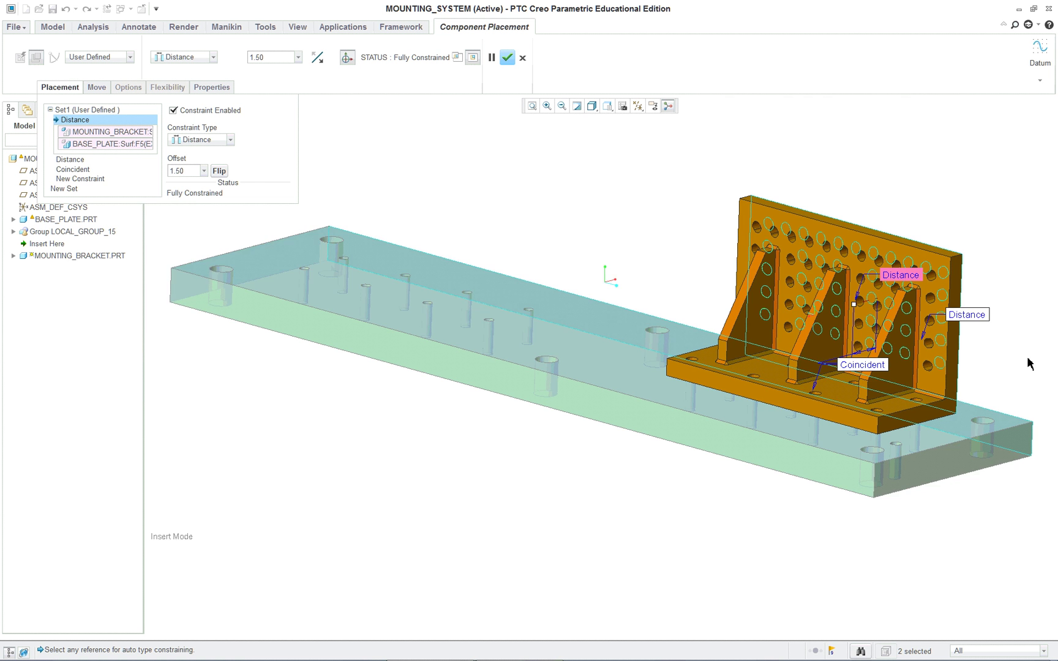
{"action": "scroll", "coordinate": [1028, 356], "scroll_direction": "up", "scroll_amount": 2}
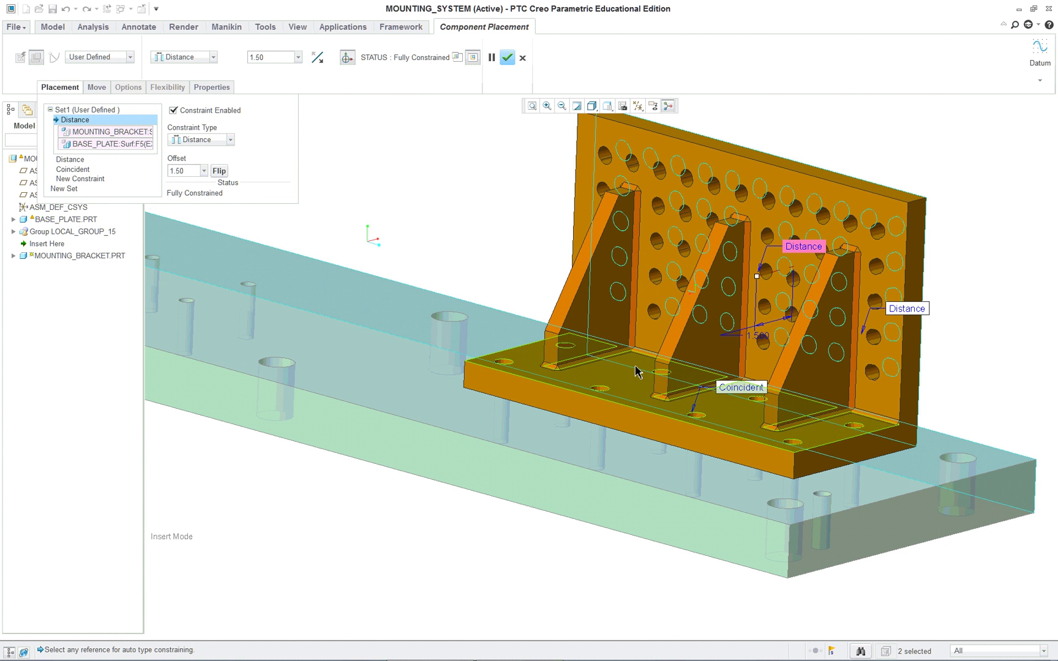
Finish the bracket placement and regenerate to restore the copied bracket with its fasteners.
{"action": "left_click", "coordinate": [507, 59]}
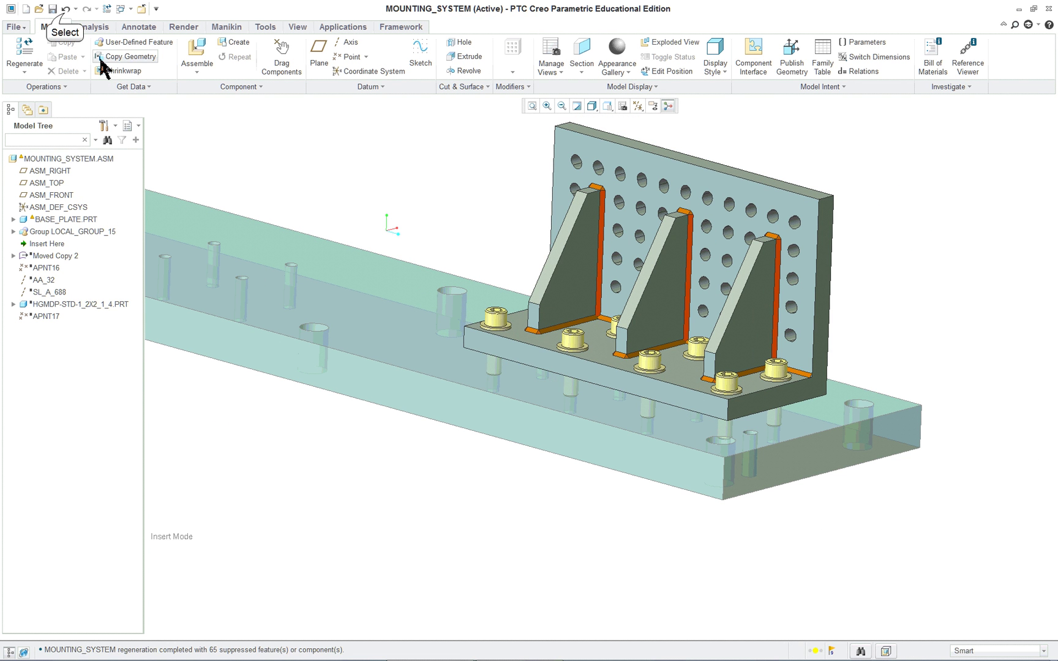
{"action": "left_click", "coordinate": [64, 9]}
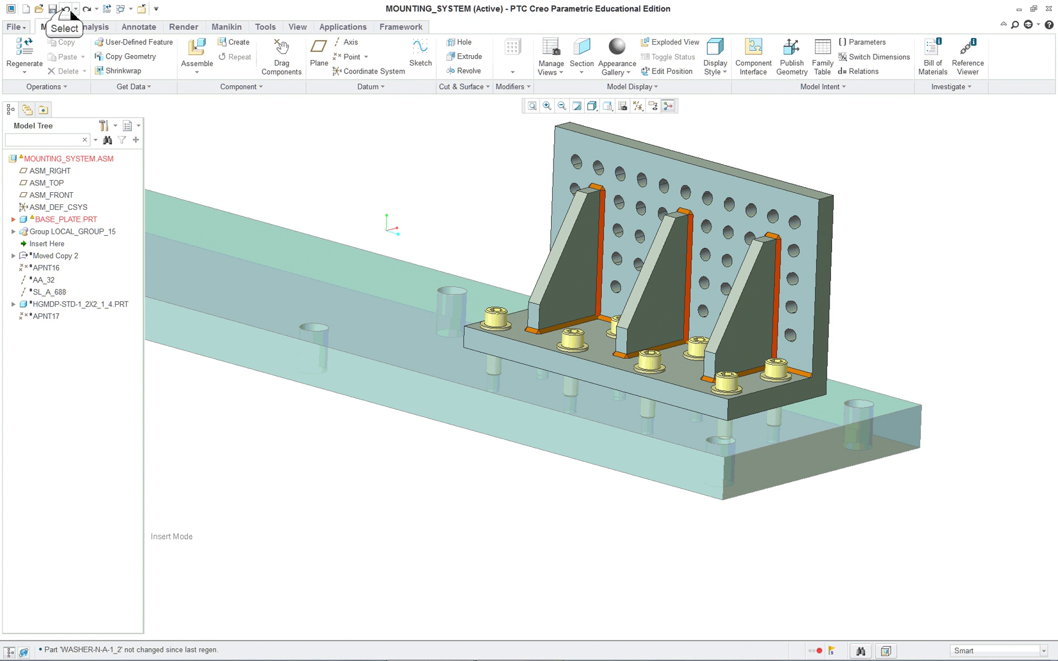
{"action": "left_click", "coordinate": [64, 9]}
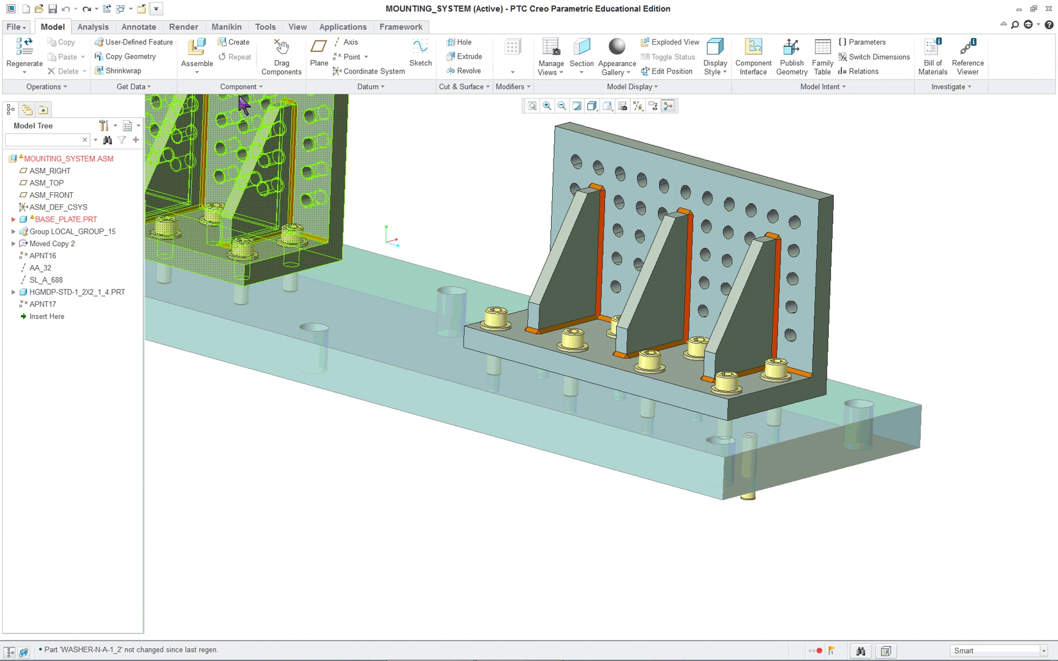
{"action": "left_click", "coordinate": [86, 9]}
{"action": "scroll", "coordinate": [388, 237], "scroll_direction": "down", "scroll_amount": 3}
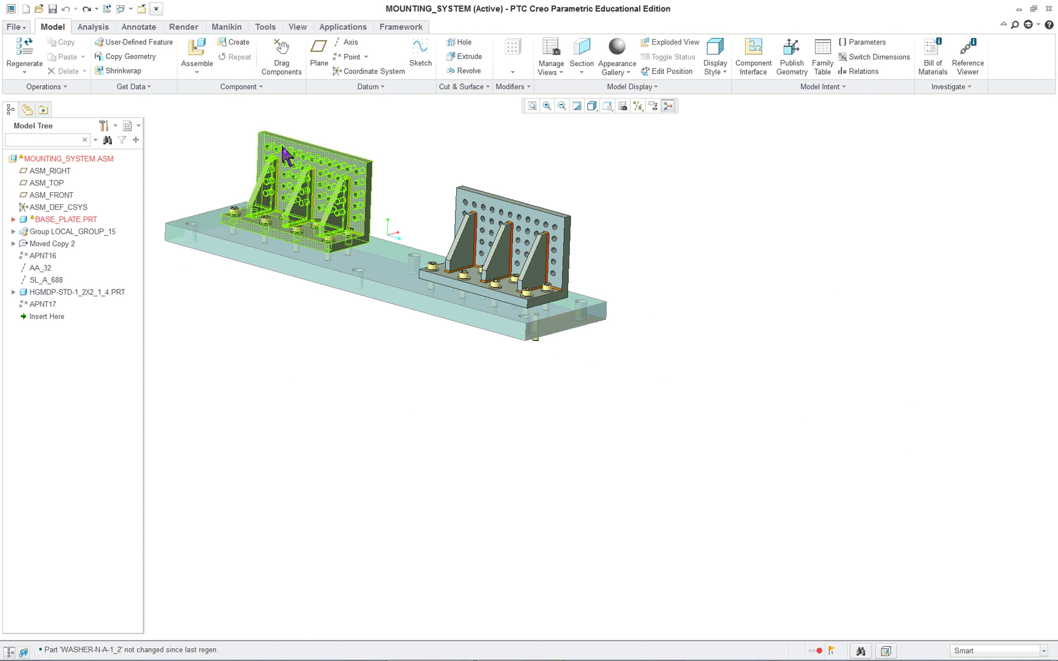
{"action": "scroll", "coordinate": [255, 118], "scroll_direction": "up", "scroll_amount": 3}
Select the MOUNTING_SYSTEM assembly and BASE_PLATE.PRT in turn to check both bolted brackets.
{"action": "left_click", "coordinate": [84, 160]}
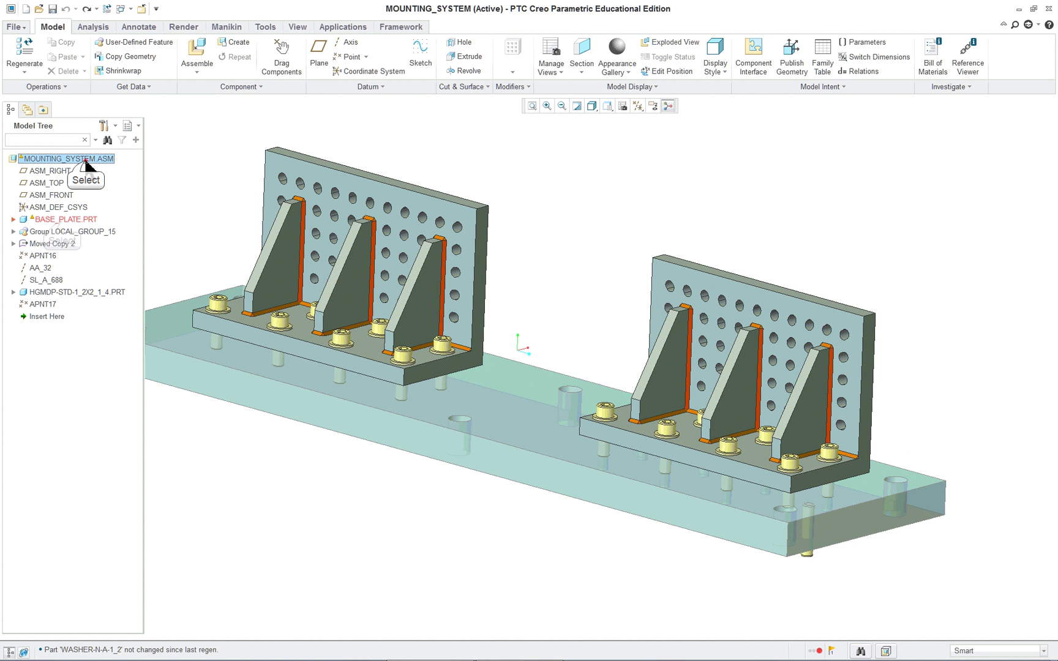
{"action": "left_click", "coordinate": [59, 222]}
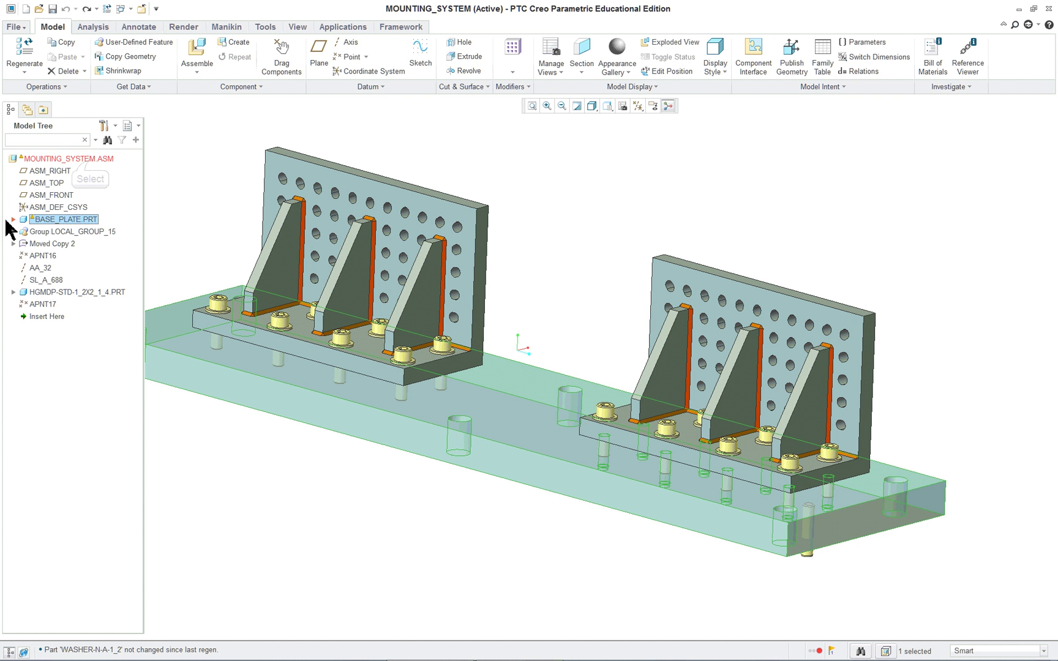
{"action": "left_click", "coordinate": [90, 160]}
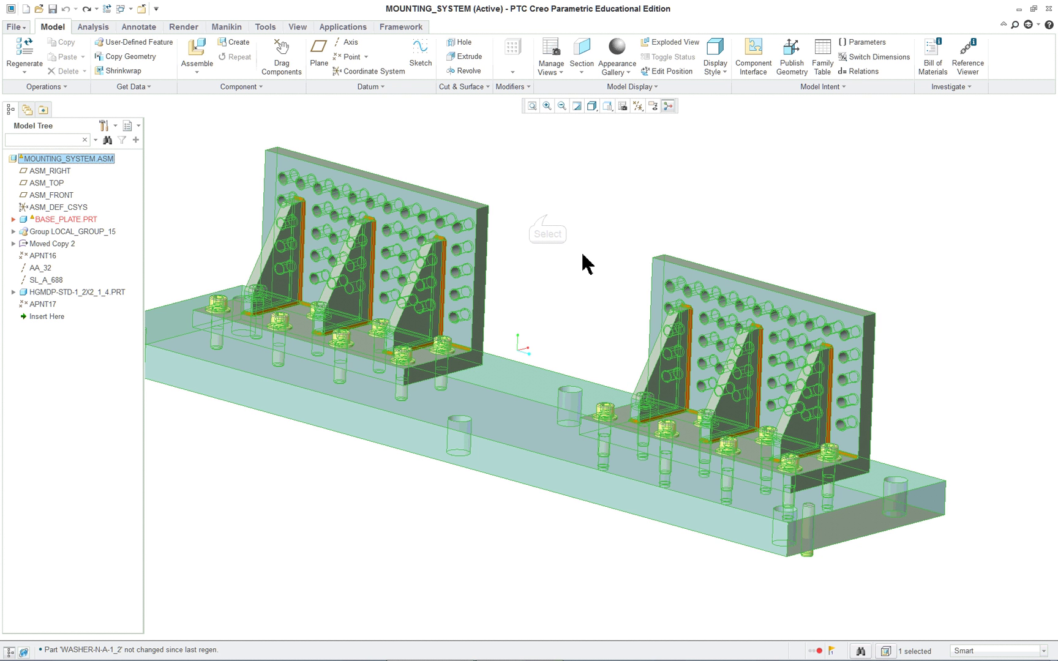
{"action": "left_click", "coordinate": [519, 233]}
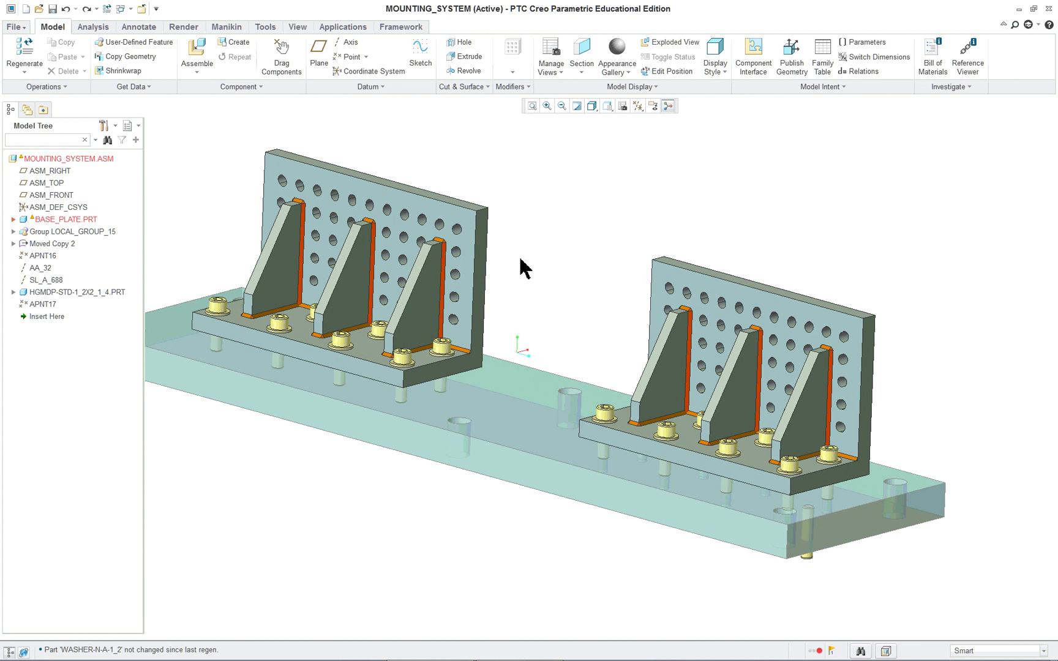
{"action": "mouse_move", "coordinate": [520, 267]}
{"action": "middle_mouse_down"}
{"action": "mouse_move", "coordinate": [510, 288]}
{"action": "mouse_move", "coordinate": [516, 279]}
{"action": "middle_mouse_up"}
{"action": "scroll", "coordinate": [568, 244], "scroll_direction": "up", "scroll_amount": 2}
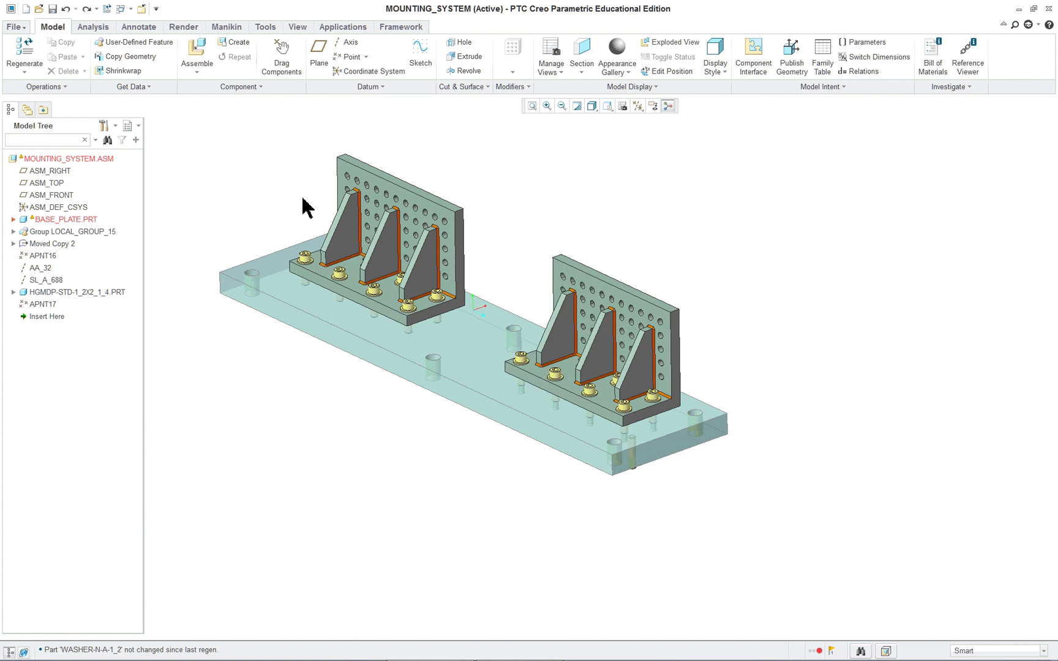
{"action": "scroll", "coordinate": [302, 207], "scroll_direction": "up", "scroll_amount": 1}
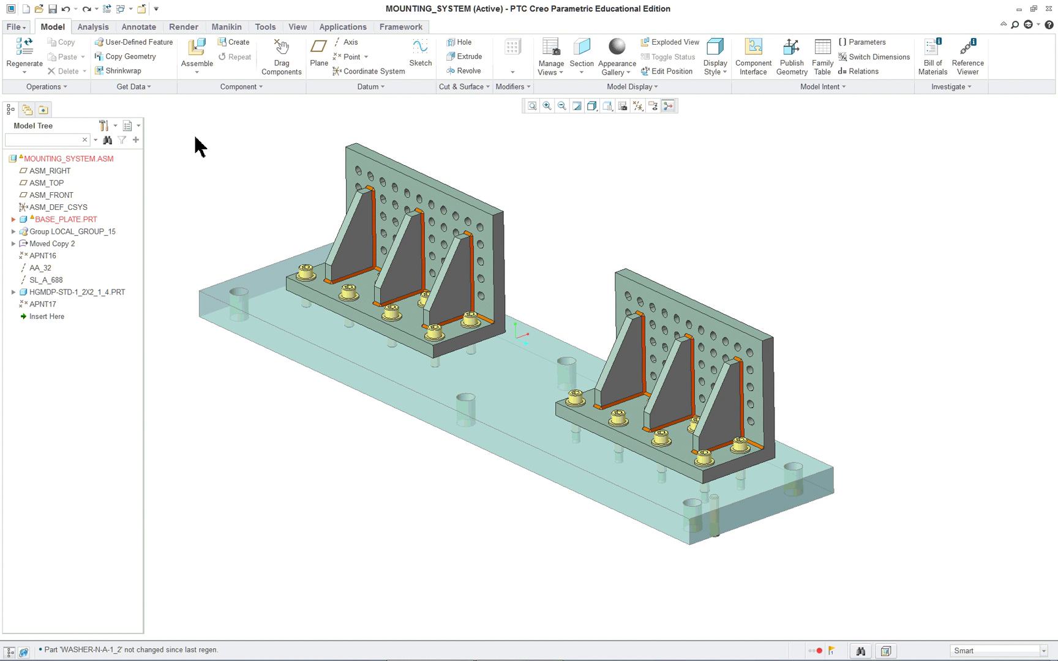
{"action": "left_click", "coordinate": [66, 9]}
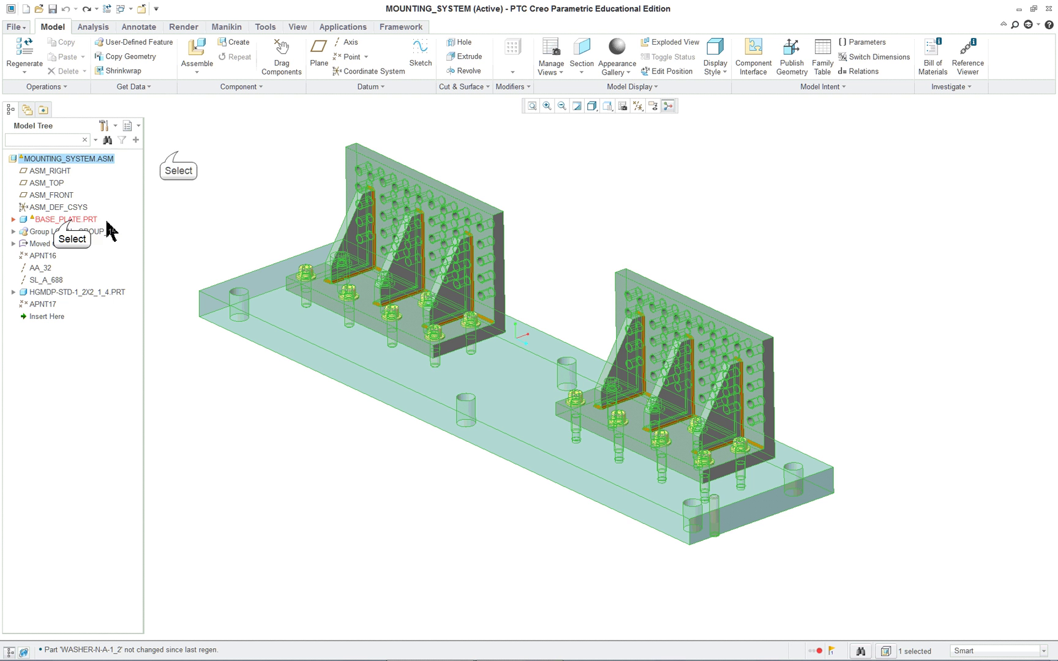
{"action": "left_click", "coordinate": [77, 220]}
{"action": "left_click", "coordinate": [209, 167]}
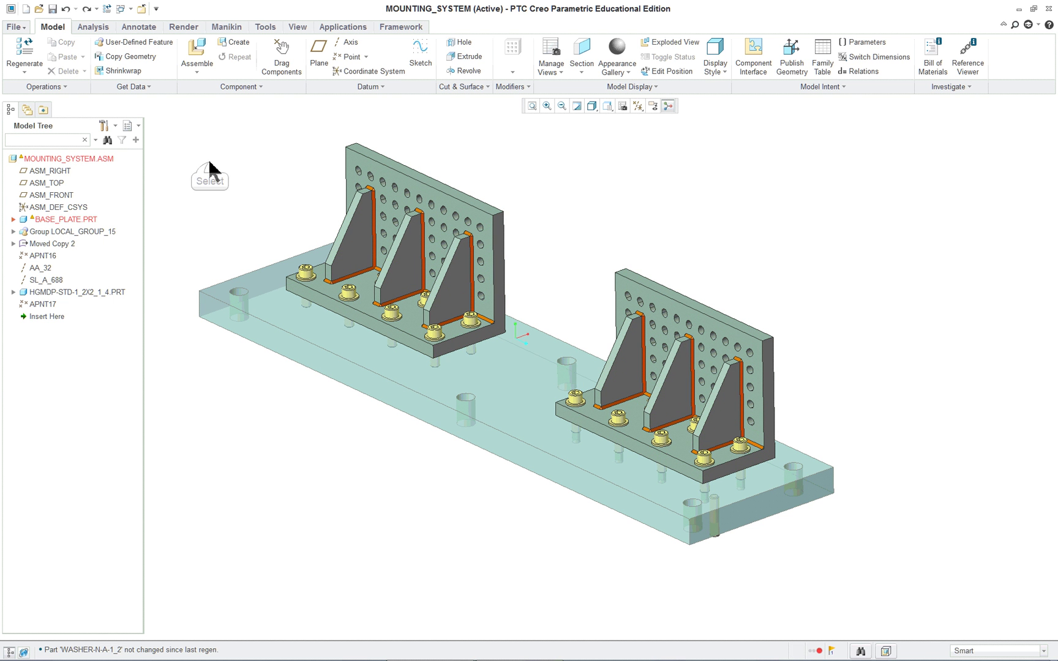
Close mounting_system.asm, reopen it from the 3-0 folder, and close it again.
{"action": "left_click", "coordinate": [142, 10]}
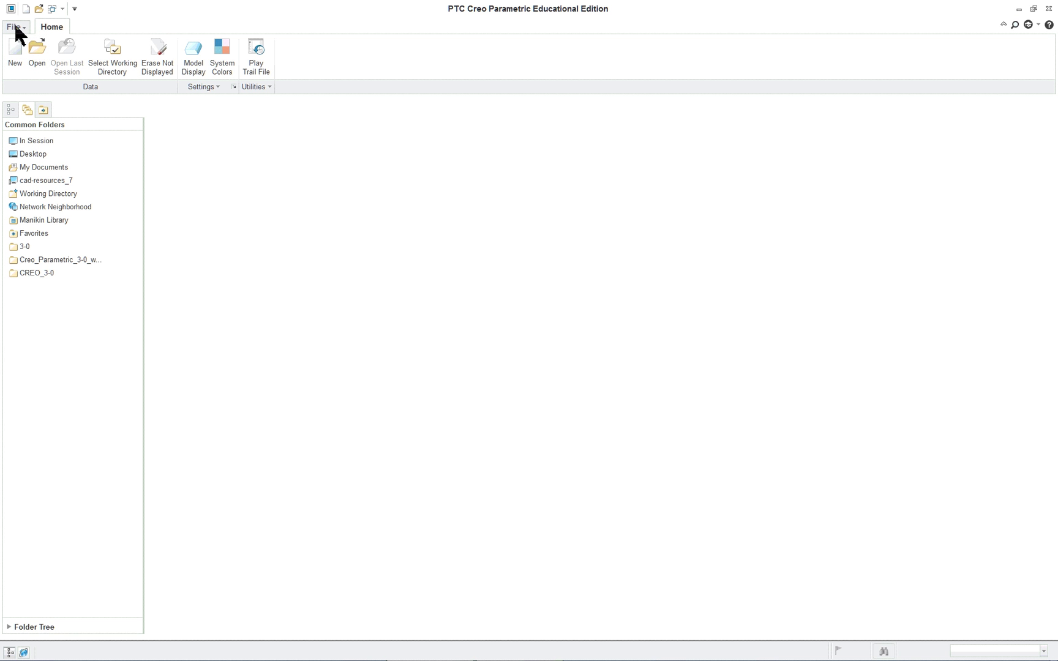
{"action": "left_click", "coordinate": [37, 61]}
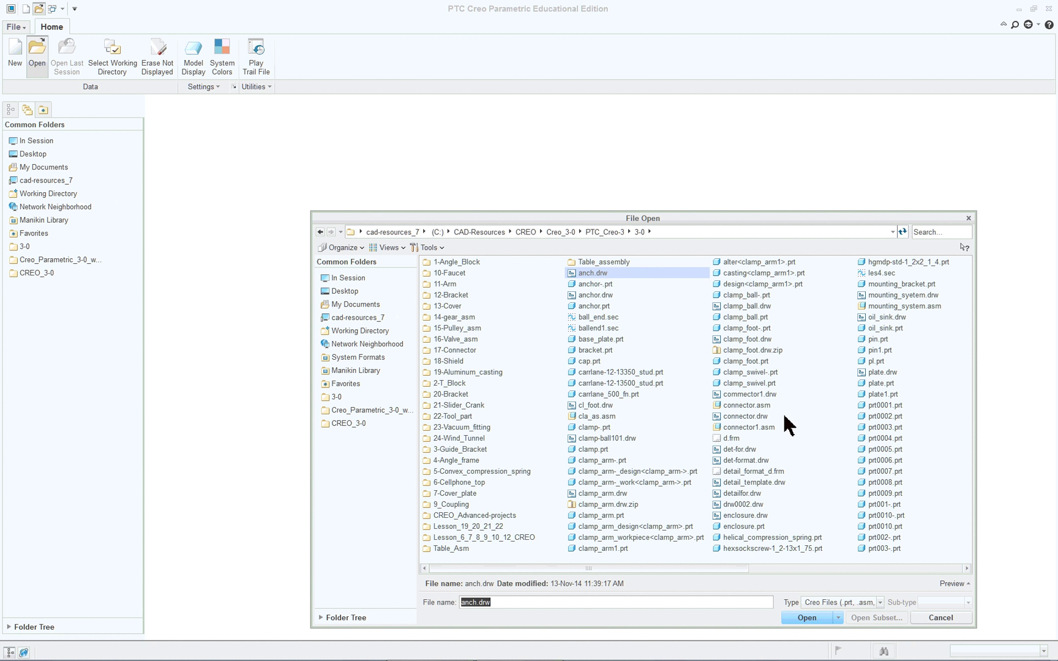
{"action": "double_click", "coordinate": [918, 306]}
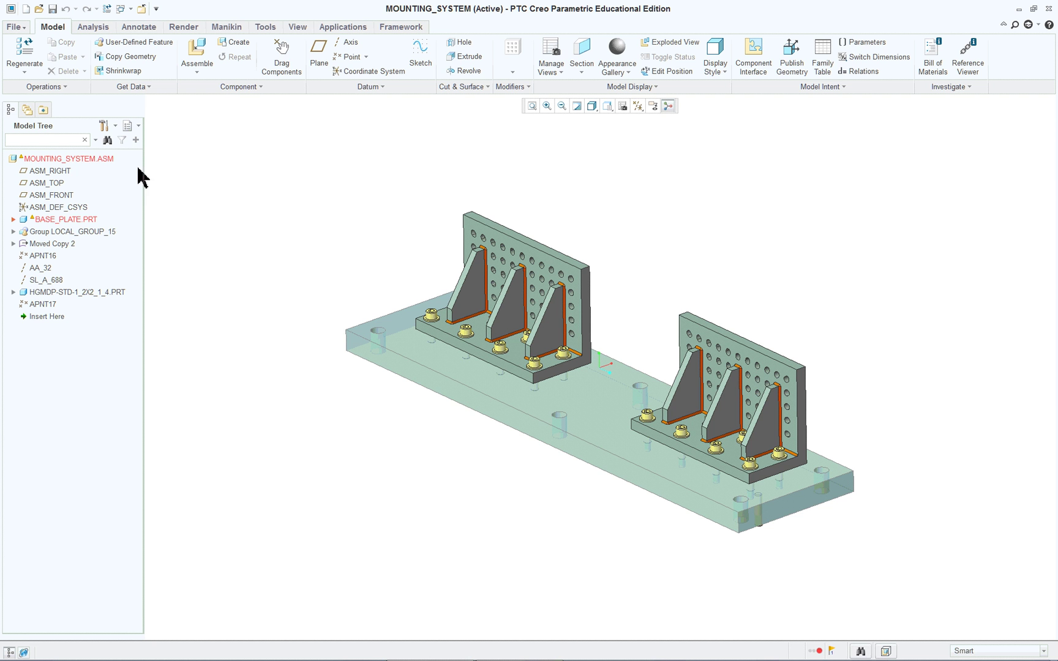
{"action": "left_click", "coordinate": [140, 9]}
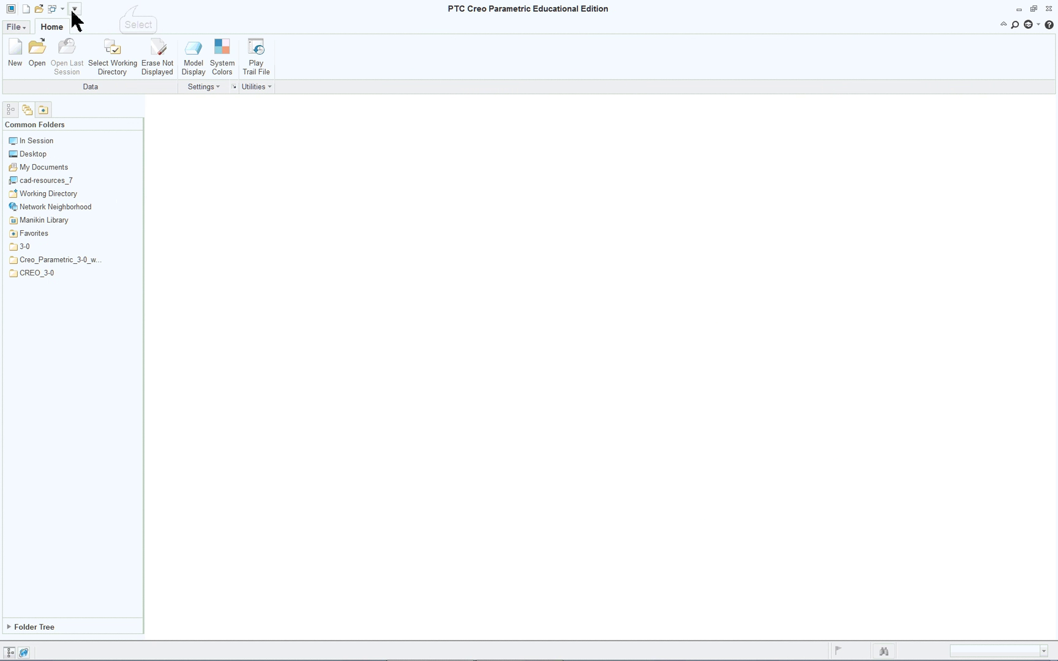
Erase Not Displayed objects from the session, then reopen mounting_system.asm from disk.
{"action": "left_click", "coordinate": [11, 28]}
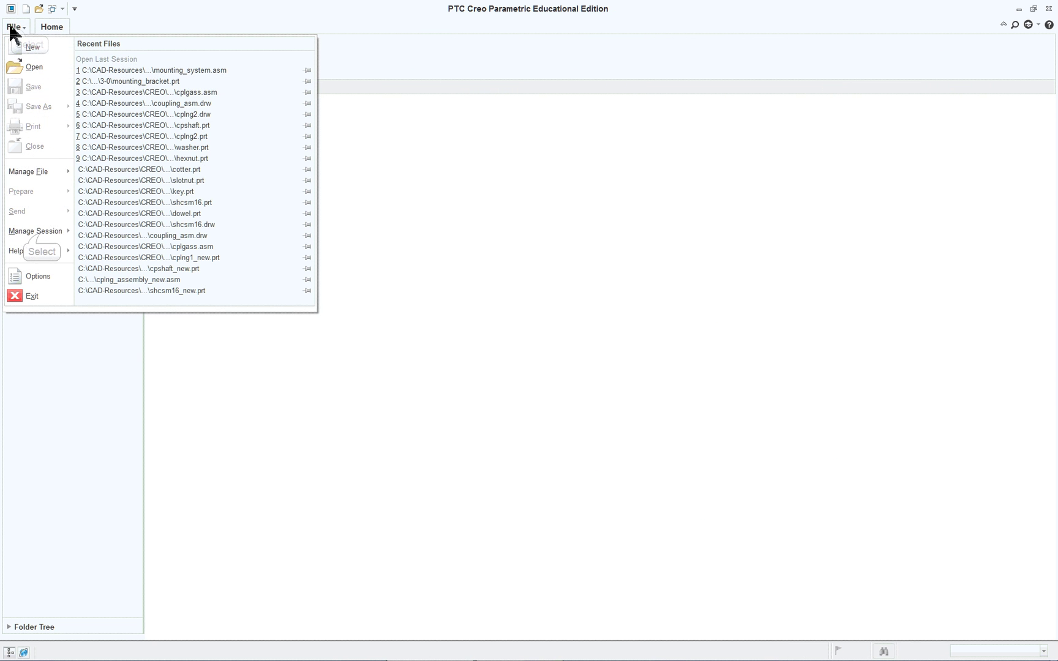
{"action": "mouse_move", "coordinate": [41, 236]}
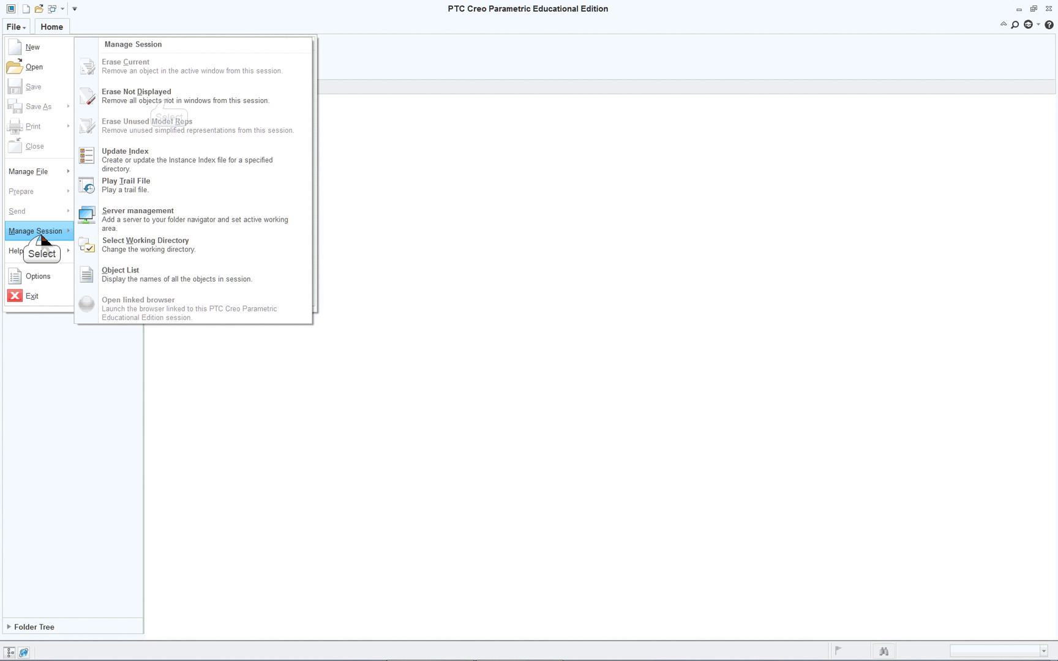
{"action": "left_click", "coordinate": [166, 99]}
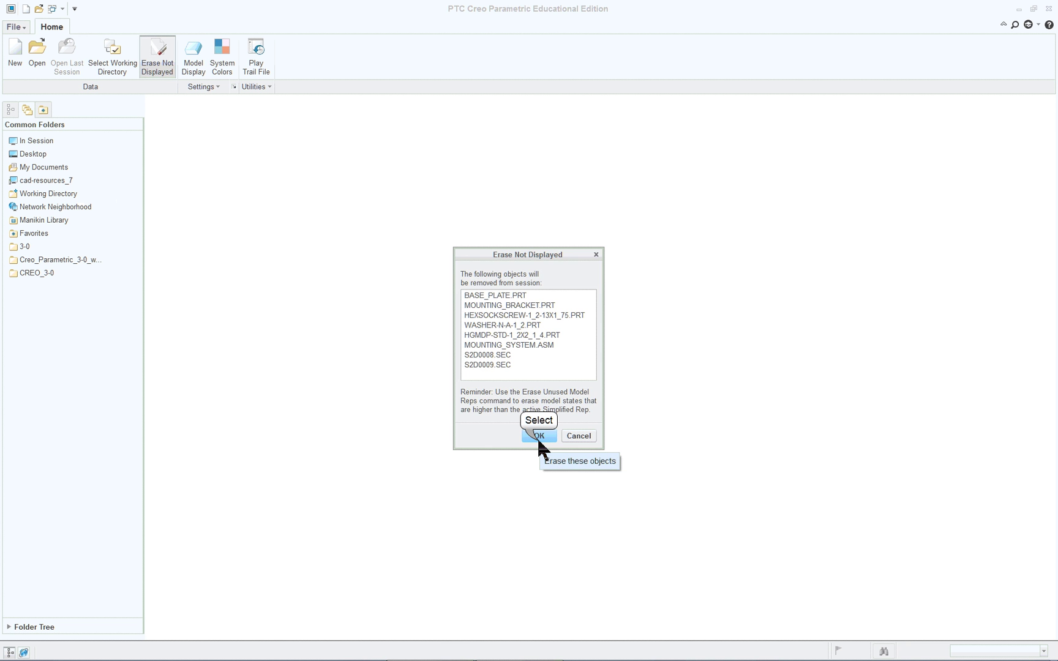
{"action": "left_click", "coordinate": [538, 436]}
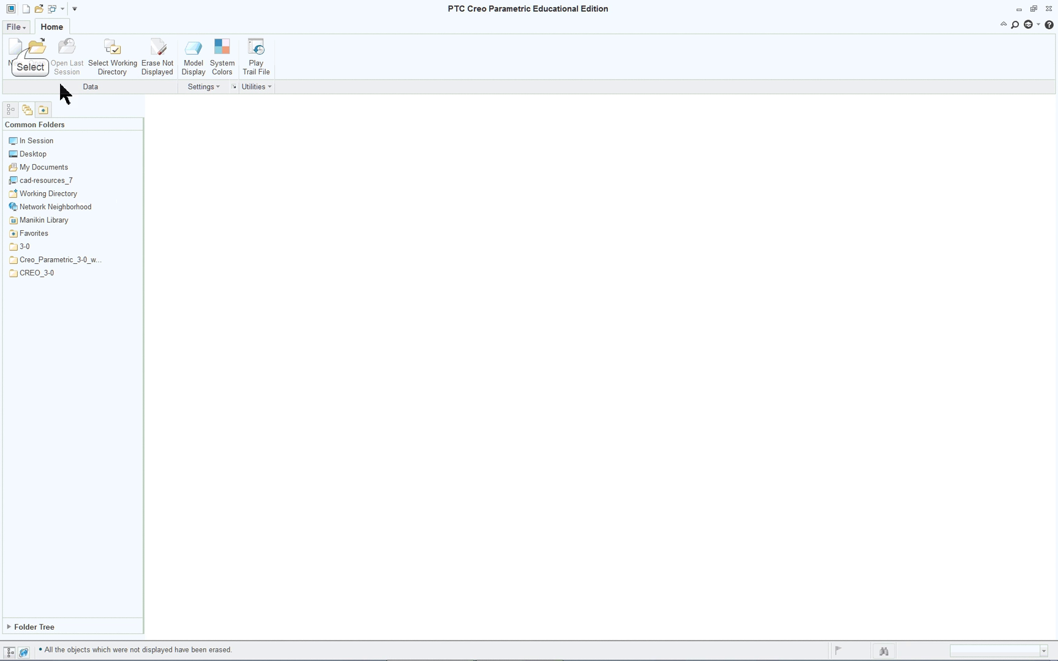
{"action": "left_click", "coordinate": [32, 46]}
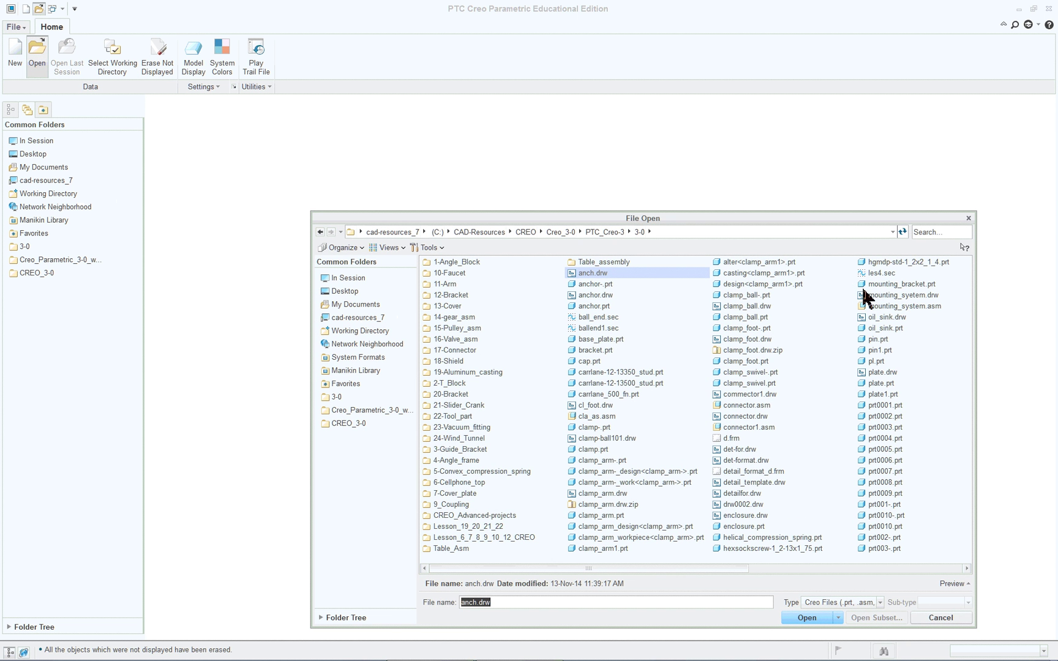
{"action": "double_click", "coordinate": [931, 306]}
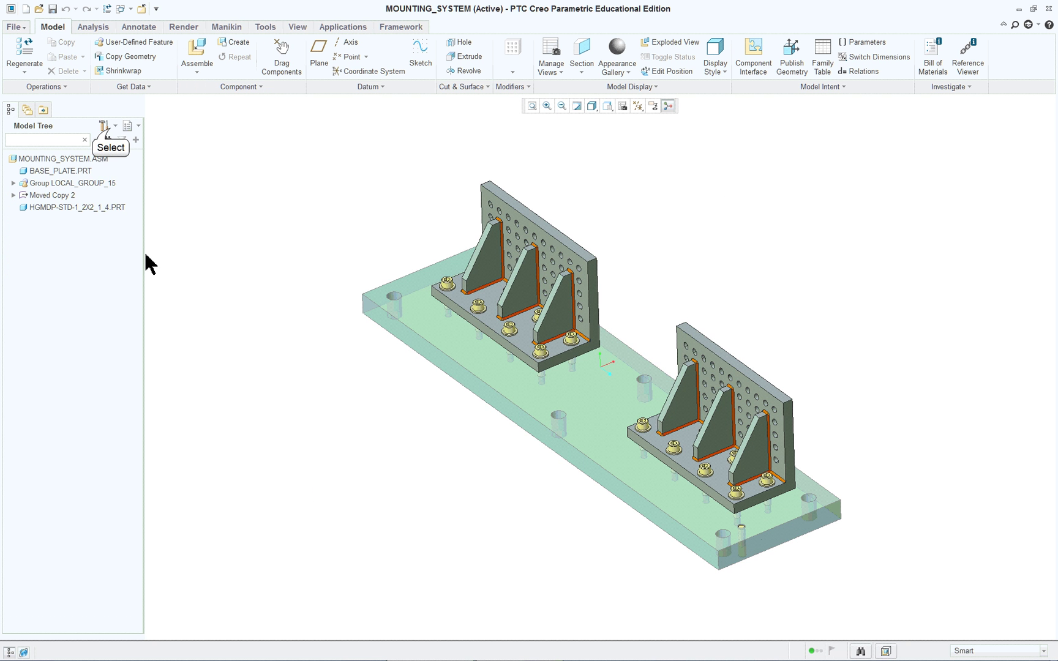
Show features, placement folders, annotations, envelopes, copied references, suppressed objects and auto round members in the model tree.
{"action": "left_click", "coordinate": [109, 132]}
{"action": "left_click", "coordinate": [126, 139]}
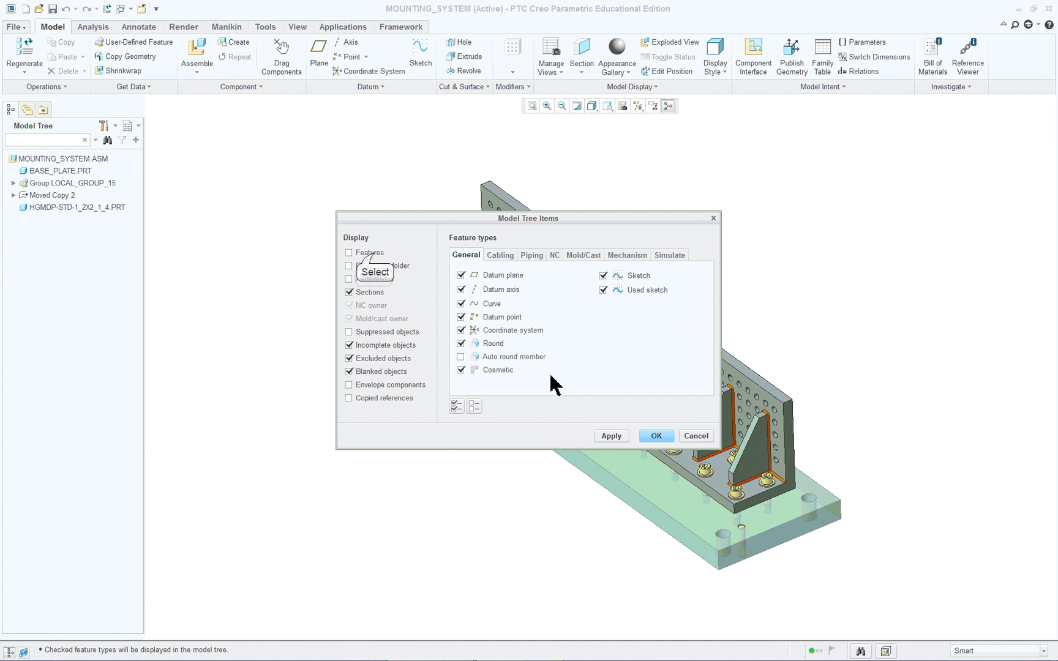
{"action": "left_click", "coordinate": [370, 253]}
{"action": "left_click", "coordinate": [369, 266]}
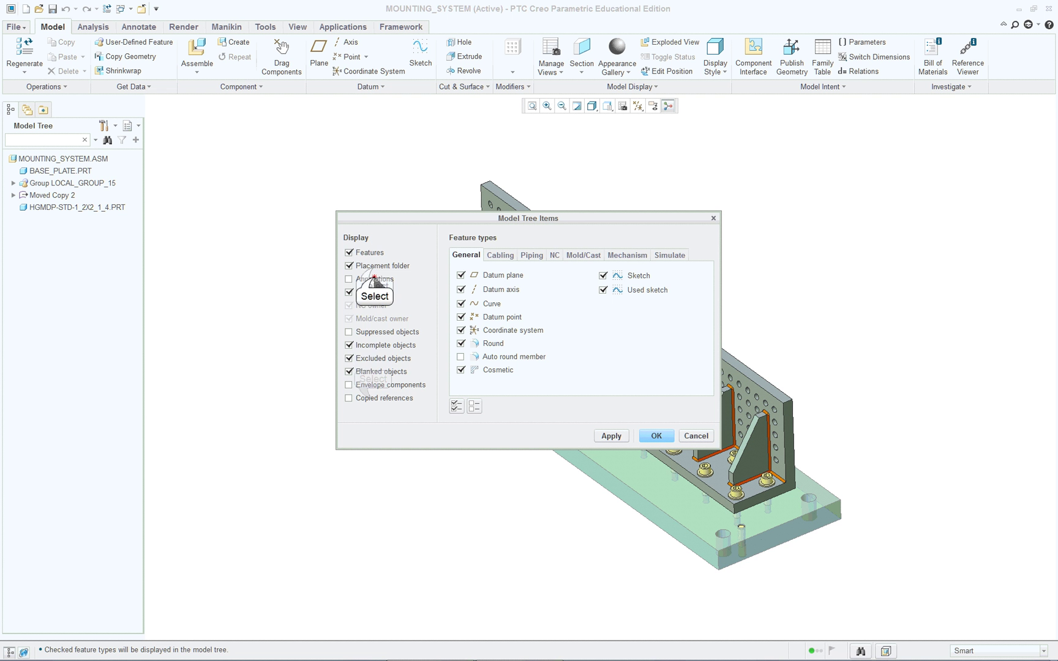
{"action": "left_click", "coordinate": [370, 279]}
{"action": "left_click", "coordinate": [369, 384]}
{"action": "left_click", "coordinate": [369, 398]}
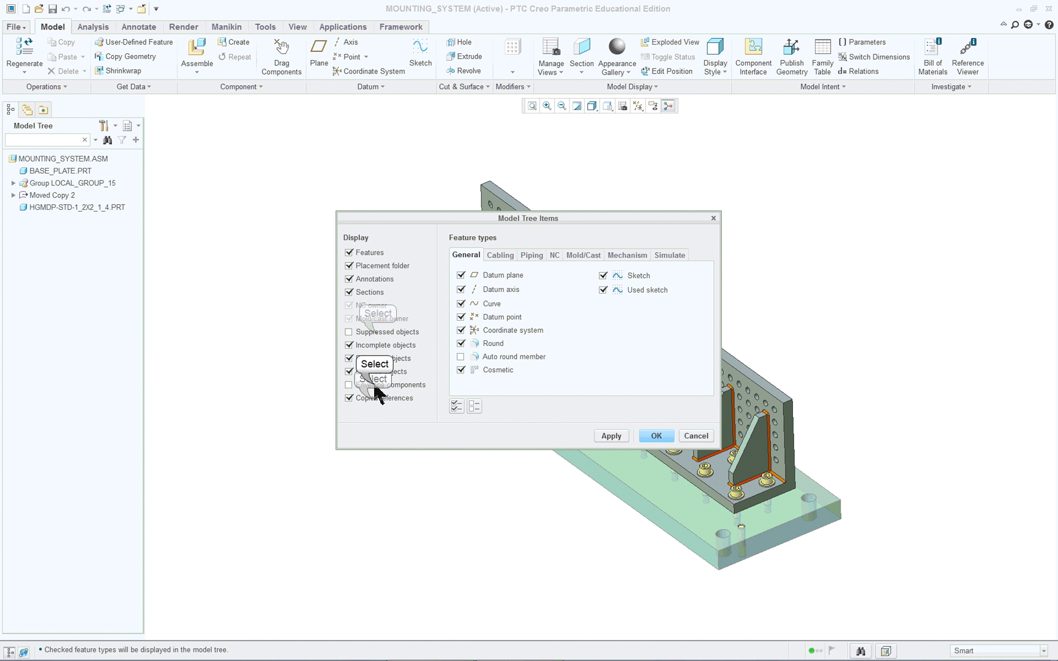
{"action": "left_click", "coordinate": [377, 335]}
{"action": "left_click", "coordinate": [479, 359]}
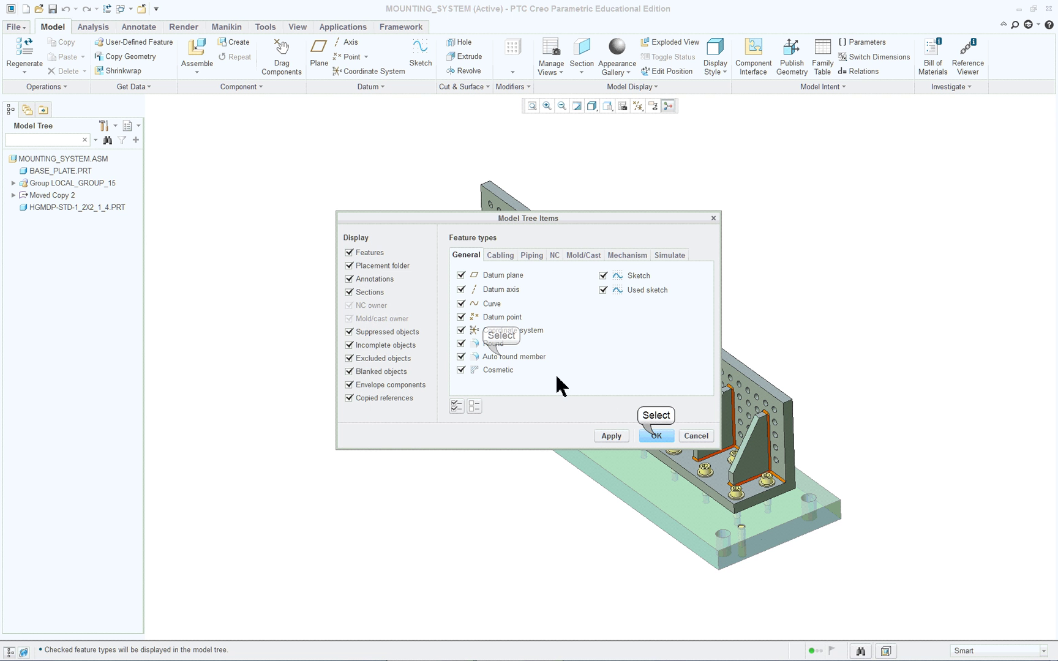
{"action": "left_click", "coordinate": [654, 435]}
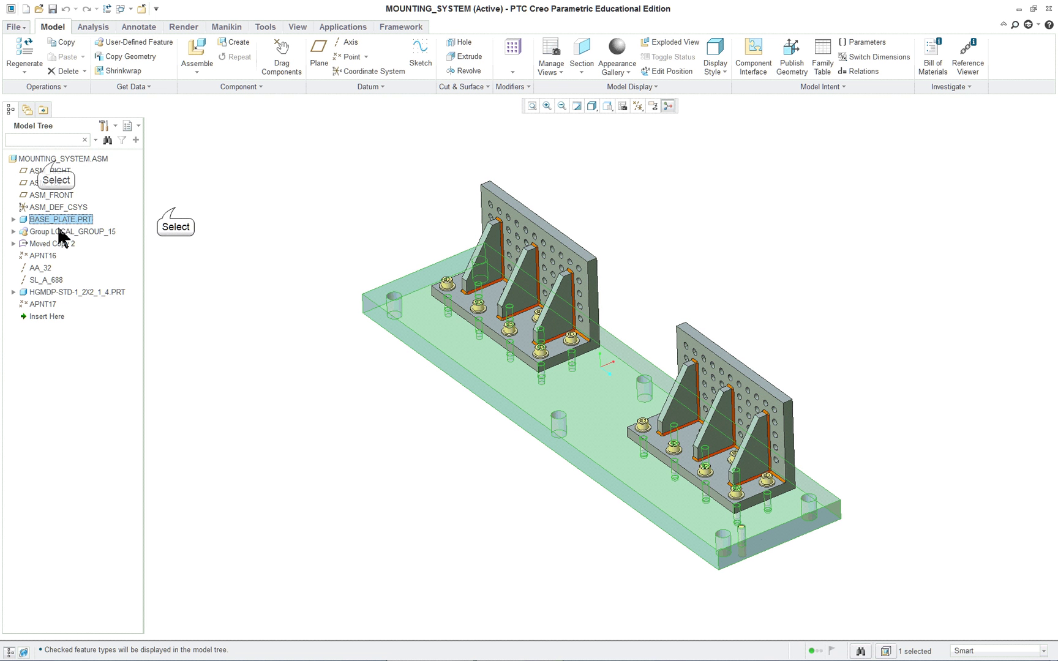
Check the assembly and base plate selections, orbit the model, and bring back the lesson PDF.
{"action": "left_click", "coordinate": [55, 159]}
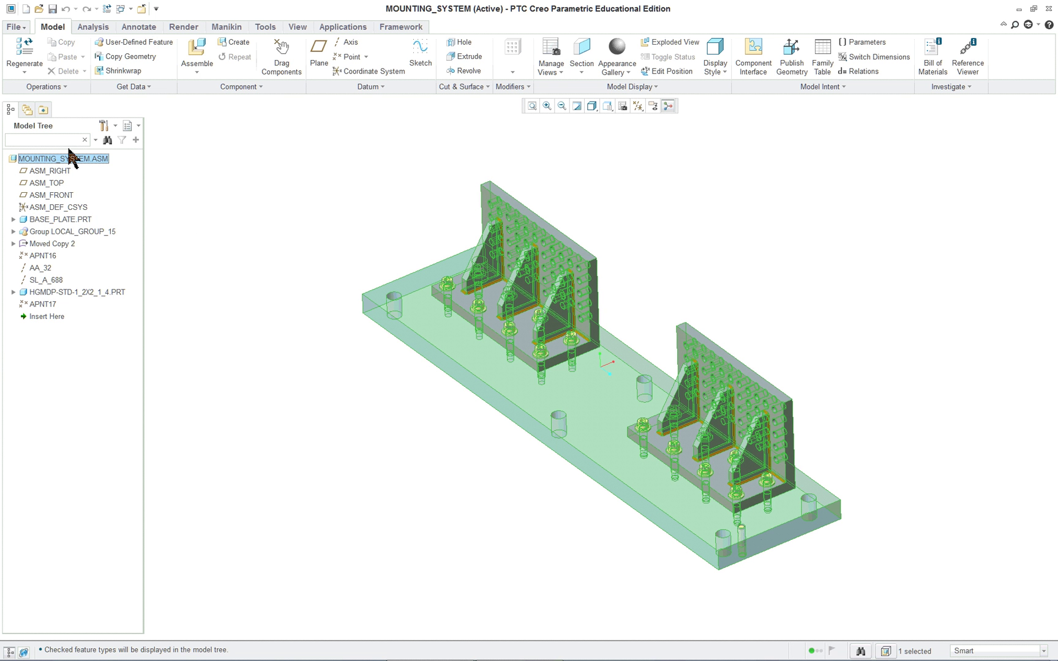
{"action": "left_click", "coordinate": [49, 219]}
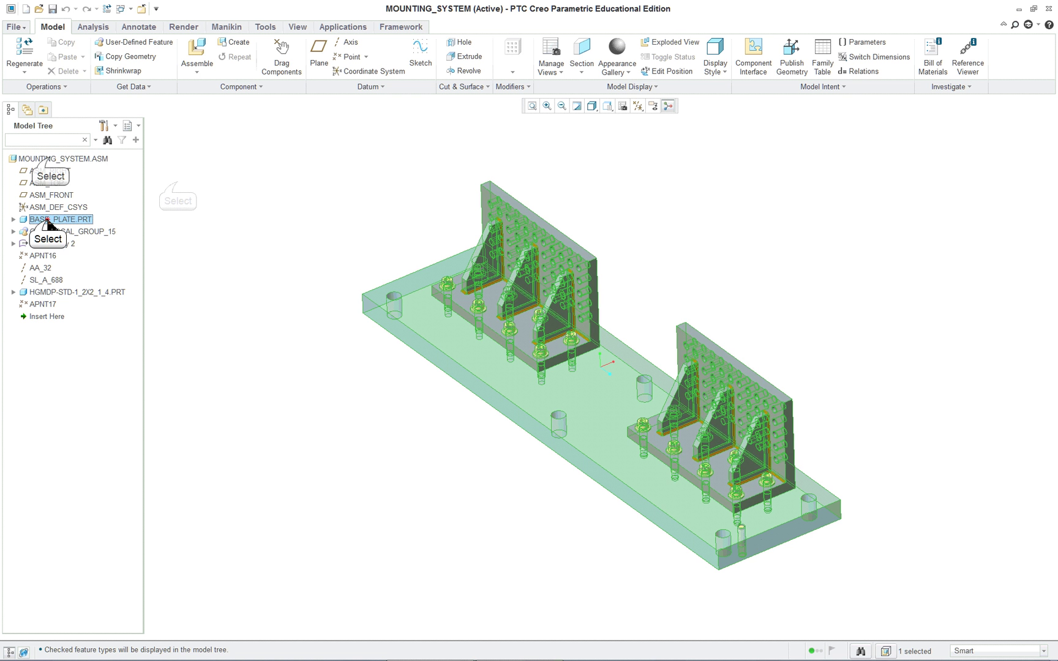
{"action": "left_click", "coordinate": [52, 159]}
{"action": "left_click", "coordinate": [178, 187]}
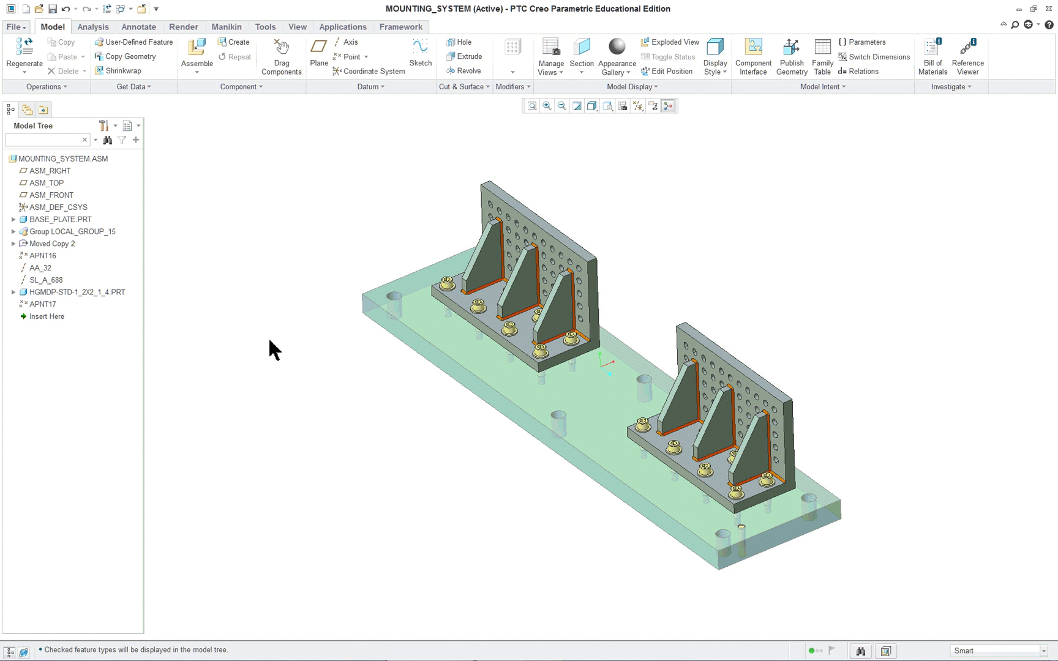
{"action": "middle_click_drag", "start_coordinate": [354, 404], "coordinate": [378, 382]}
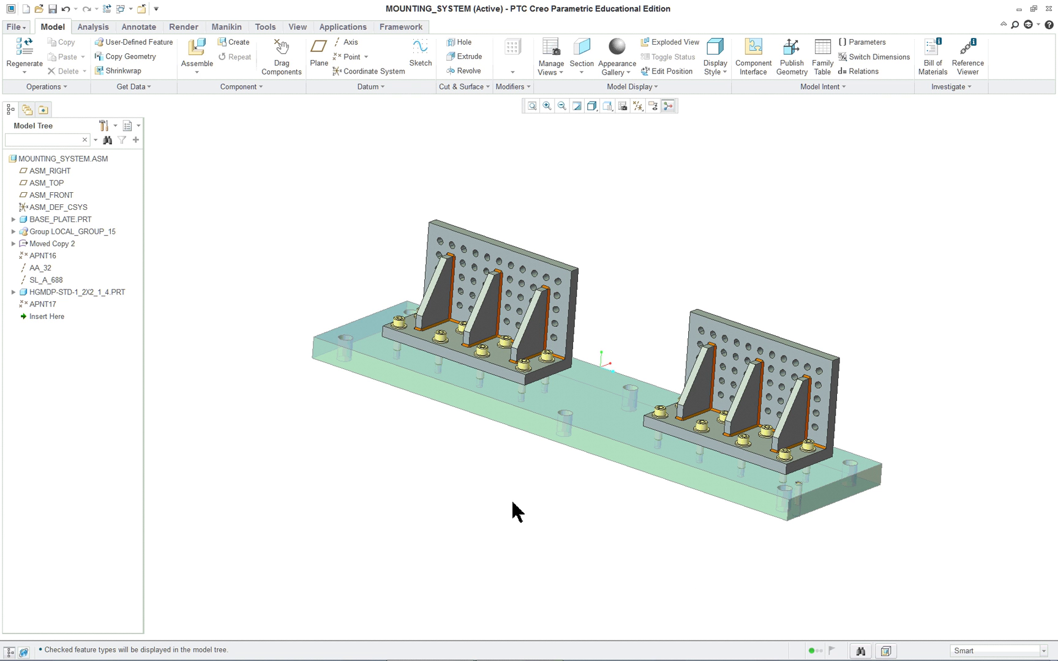
{"action": "mouse_move", "coordinate": [704, 542]}
{"action": "middle_mouse_down"}
{"action": "mouse_move", "coordinate": [520, 529]}
{"action": "mouse_move", "coordinate": [790, 499]}
{"action": "mouse_move", "coordinate": [560, 481]}
{"action": "mouse_move", "coordinate": [679, 496]}
{"action": "mouse_move", "coordinate": [732, 482]}
{"action": "mouse_move", "coordinate": [717, 524]}
{"action": "mouse_move", "coordinate": [725, 551]}
{"action": "middle_mouse_up"}
{"action": "left_click", "coordinate": [519, 648]}
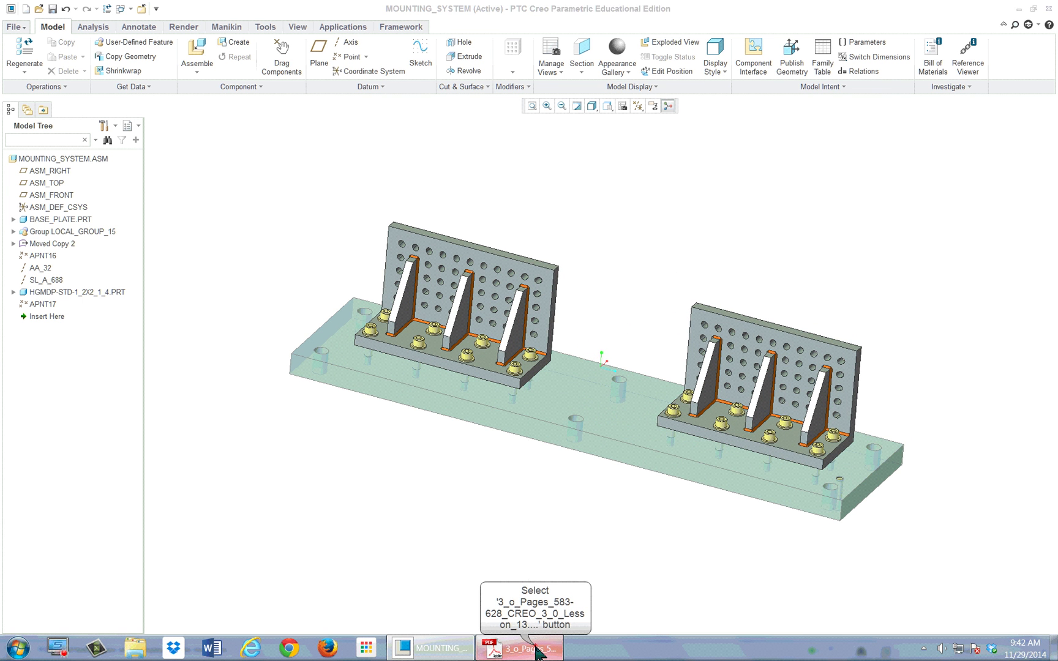
Read the lesson PDF down to the page 24 datum-point steps, then return to the Creo assembly.
{"action": "scroll", "coordinate": [701, 488], "scroll_direction": "down", "scroll_amount": 5}
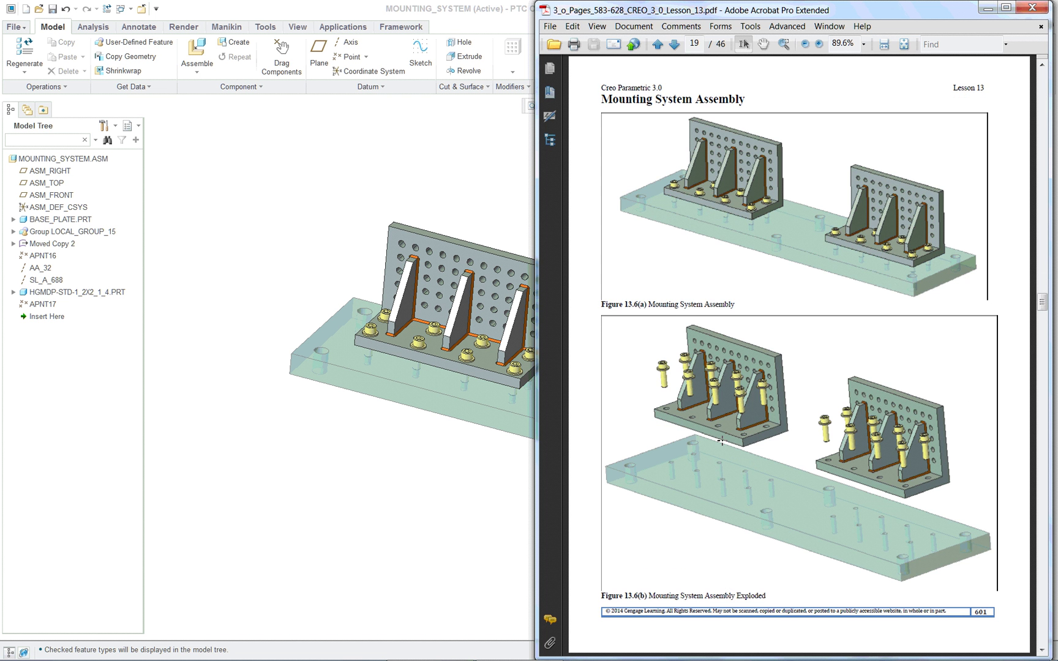
{"action": "scroll", "coordinate": [731, 409], "scroll_direction": "down", "scroll_amount": 1}
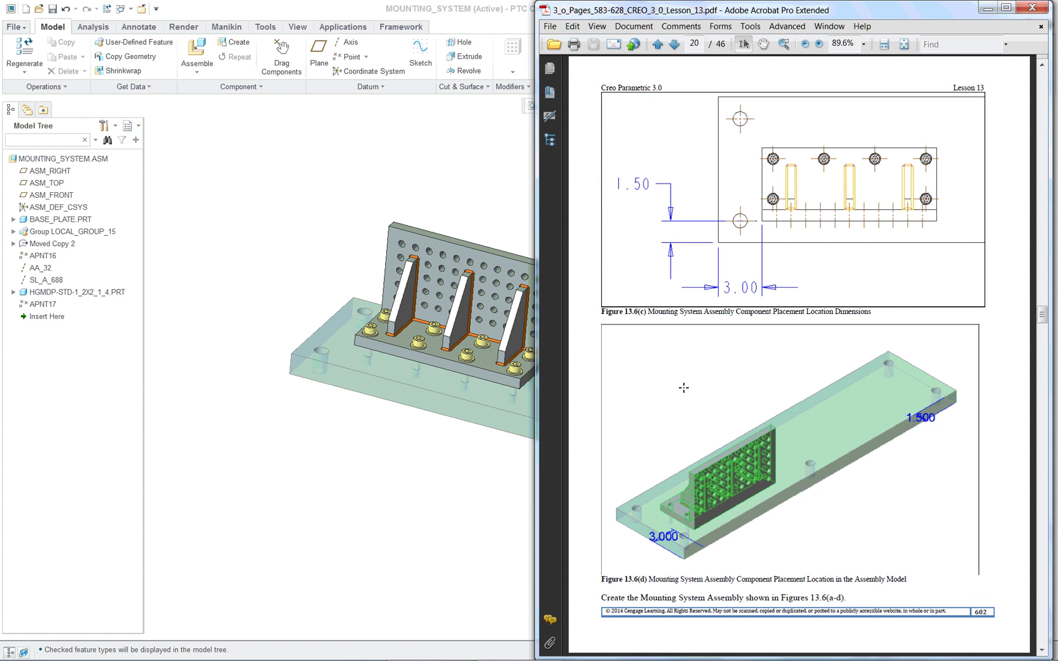
{"action": "scroll", "coordinate": [635, 402], "scroll_direction": "down", "scroll_amount": 1}
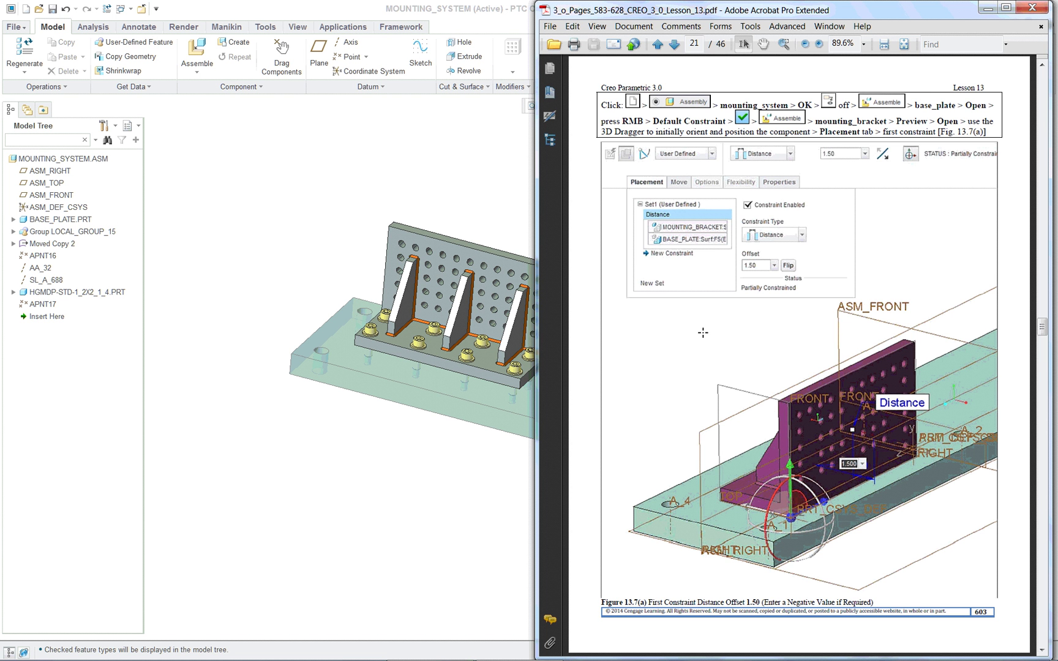
{"action": "scroll", "coordinate": [701, 346], "scroll_direction": "down", "scroll_amount": 3}
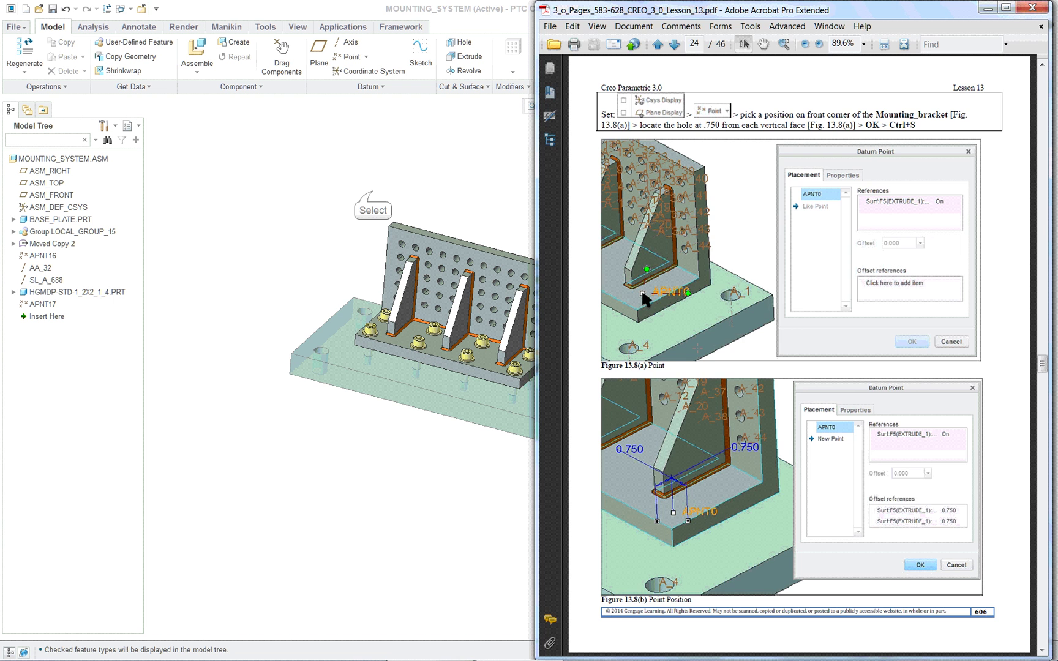
{"action": "key", "text": "alt+Tab"}
{"action": "middle_click_drag", "start_coordinate": [686, 404], "coordinate": [720, 423]}
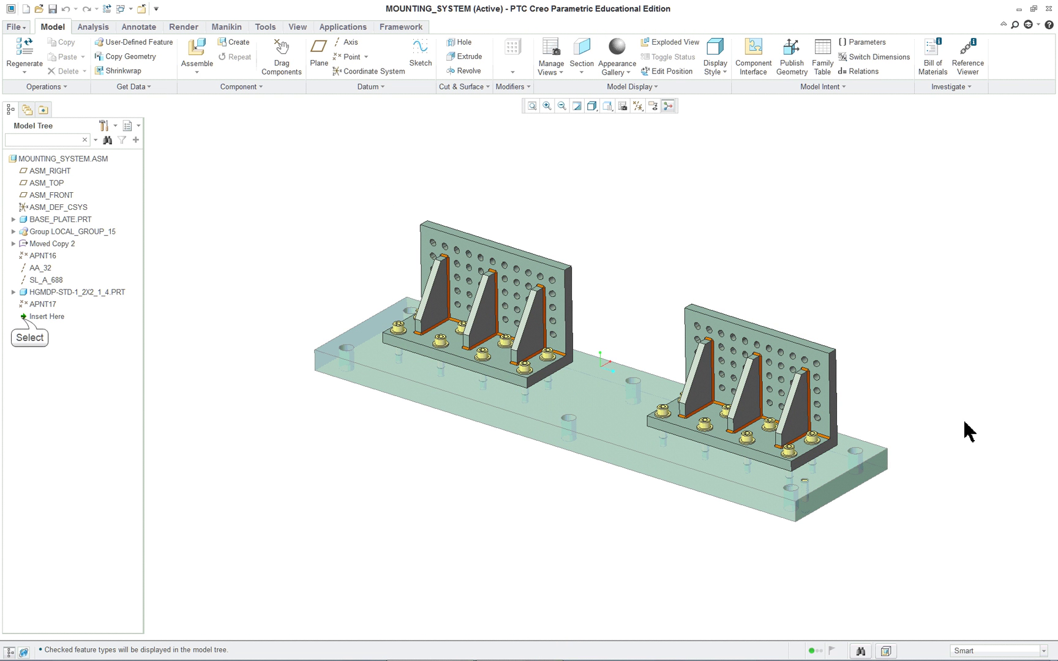
Roll the model back to after Group LOCAL_GROUP_15 and expand the bracket pattern to inspect its groups.
{"action": "left_click_drag", "start_coordinate": [36, 319], "coordinate": [42, 245]}
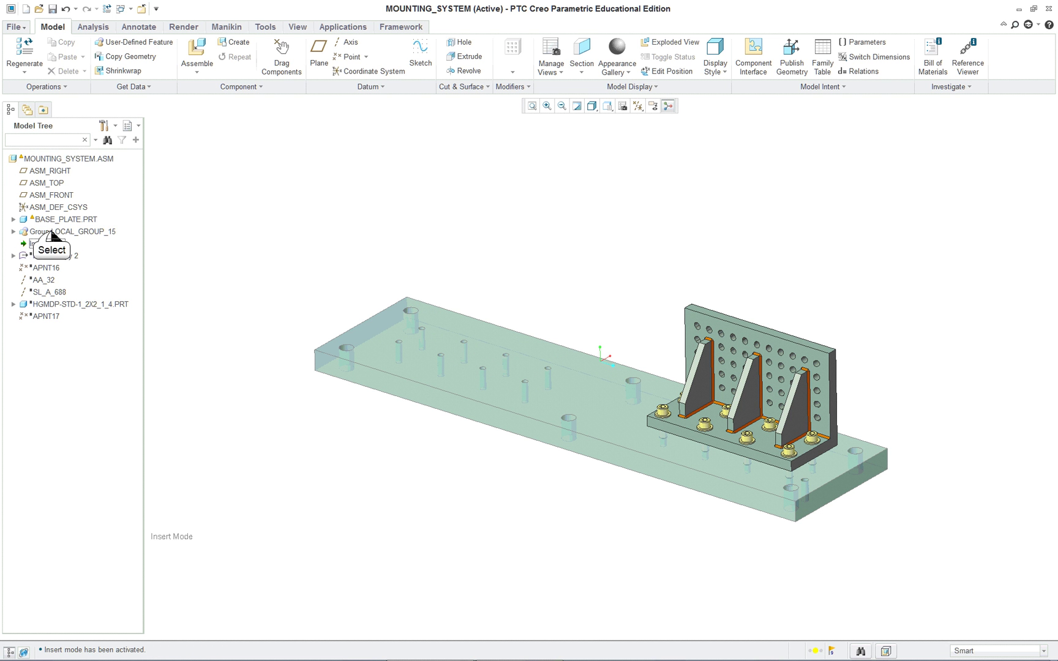
{"action": "left_click", "coordinate": [52, 232]}
{"action": "left_click", "coordinate": [14, 231]}
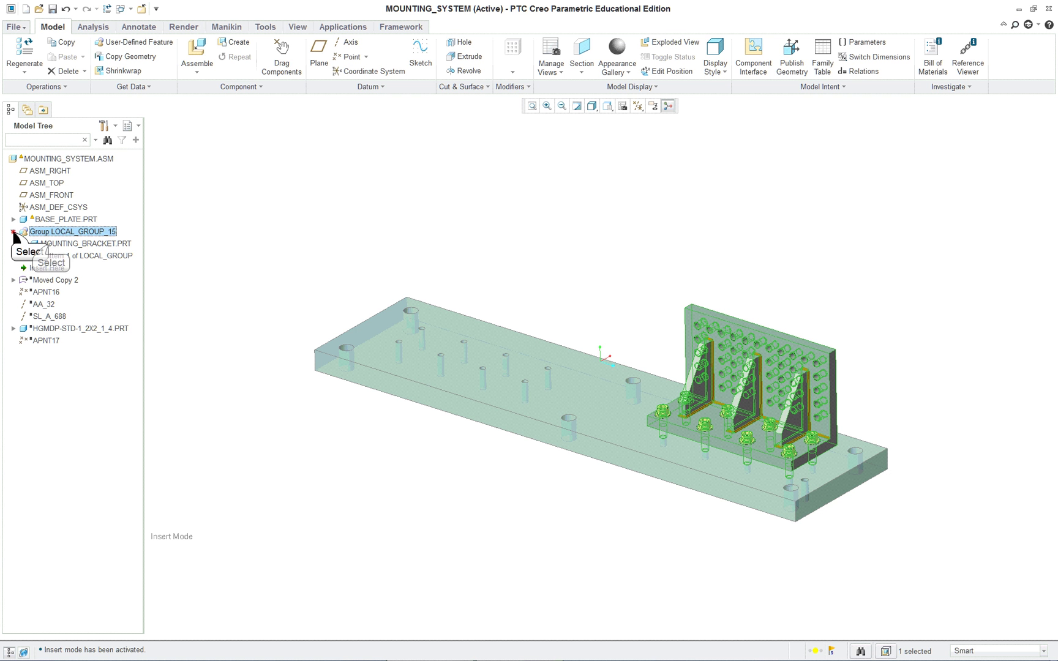
{"action": "left_click", "coordinate": [42, 244]}
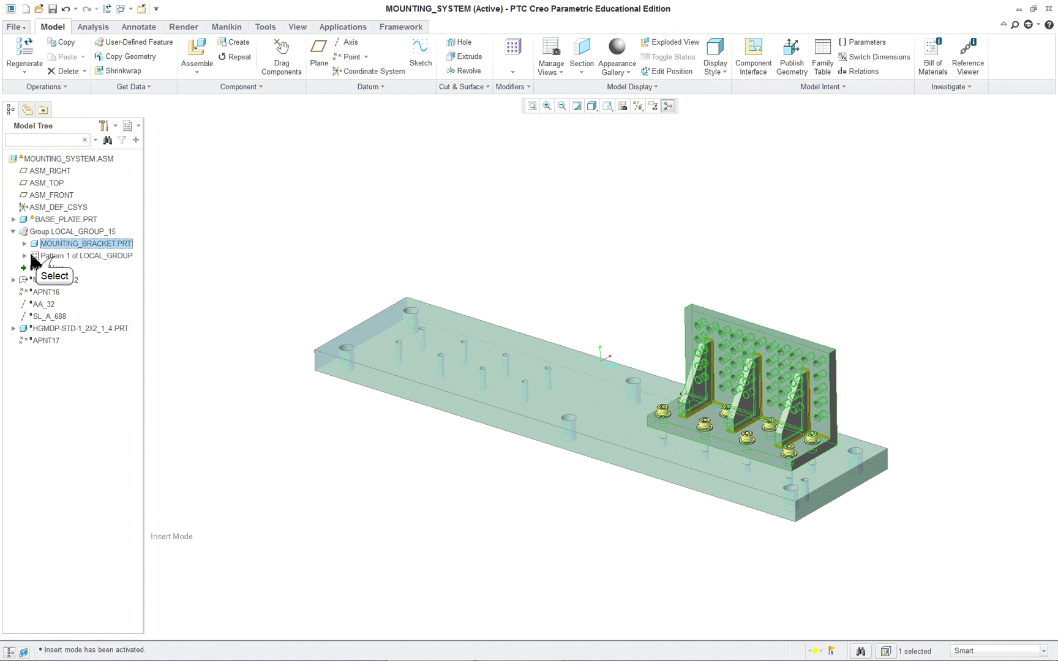
{"action": "left_click", "coordinate": [54, 257]}
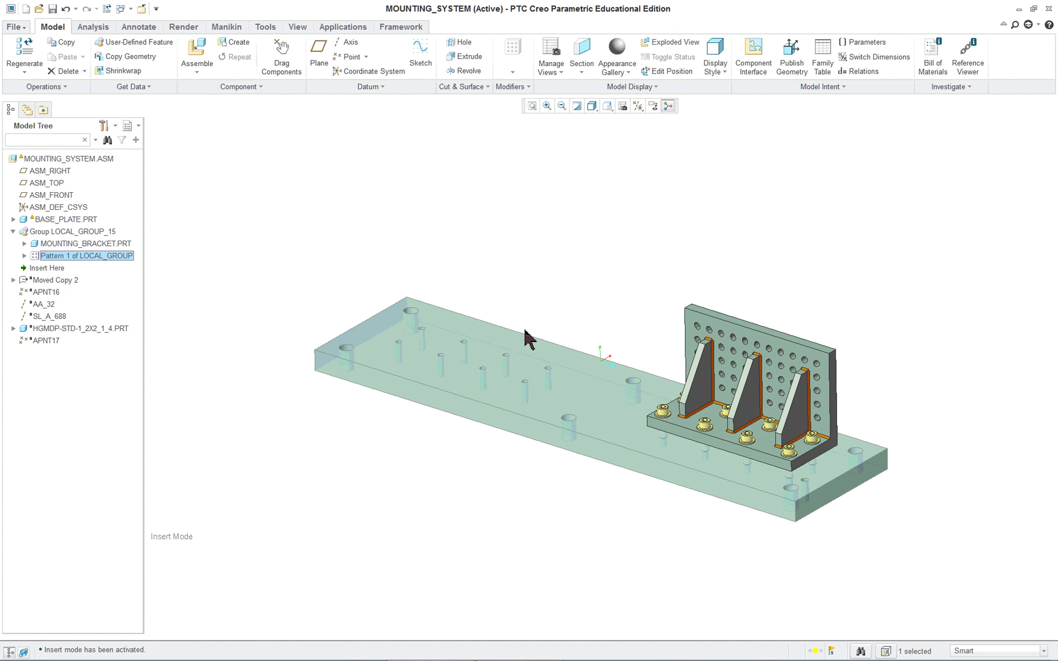
{"action": "scroll", "coordinate": [526, 339], "scroll_direction": "up", "scroll_amount": 5}
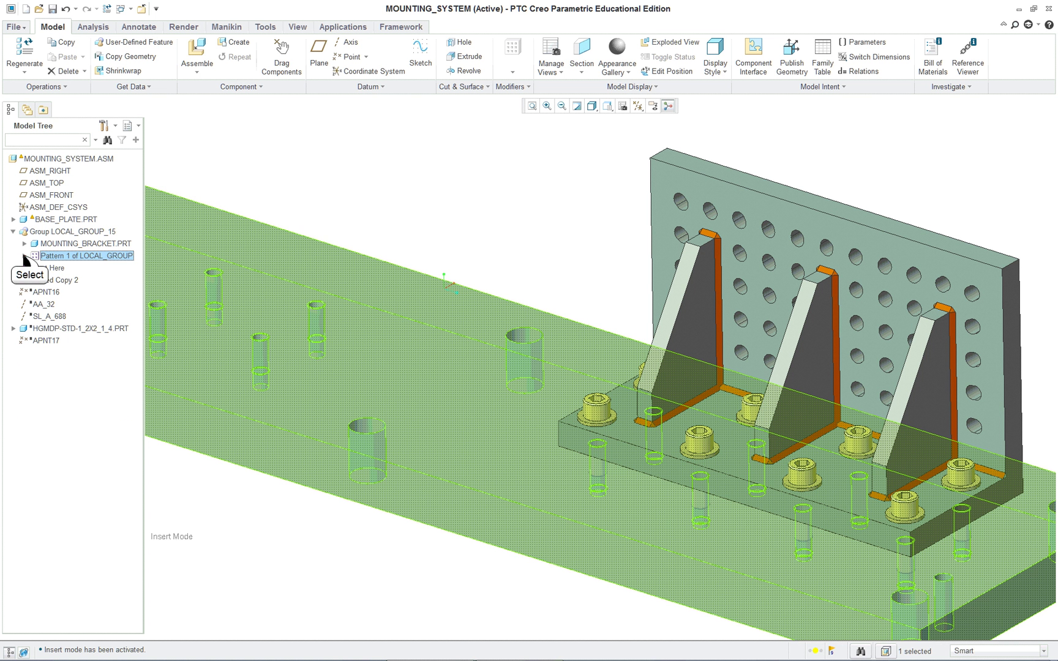
{"action": "left_click", "coordinate": [24, 256]}
{"action": "left_click", "coordinate": [36, 353]}
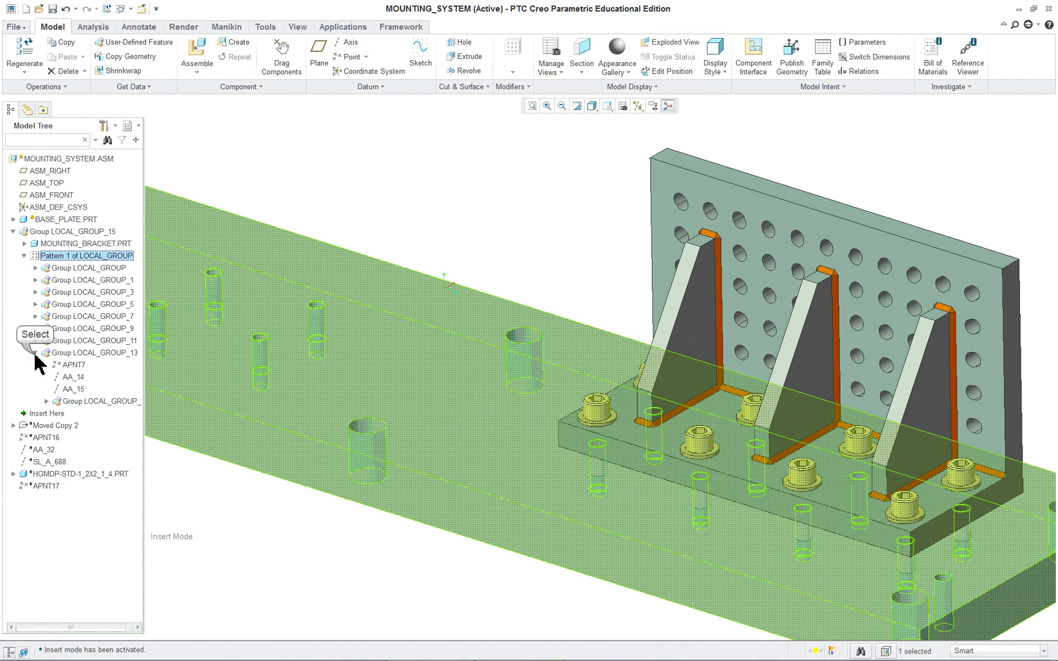
{"action": "left_click", "coordinate": [75, 389]}
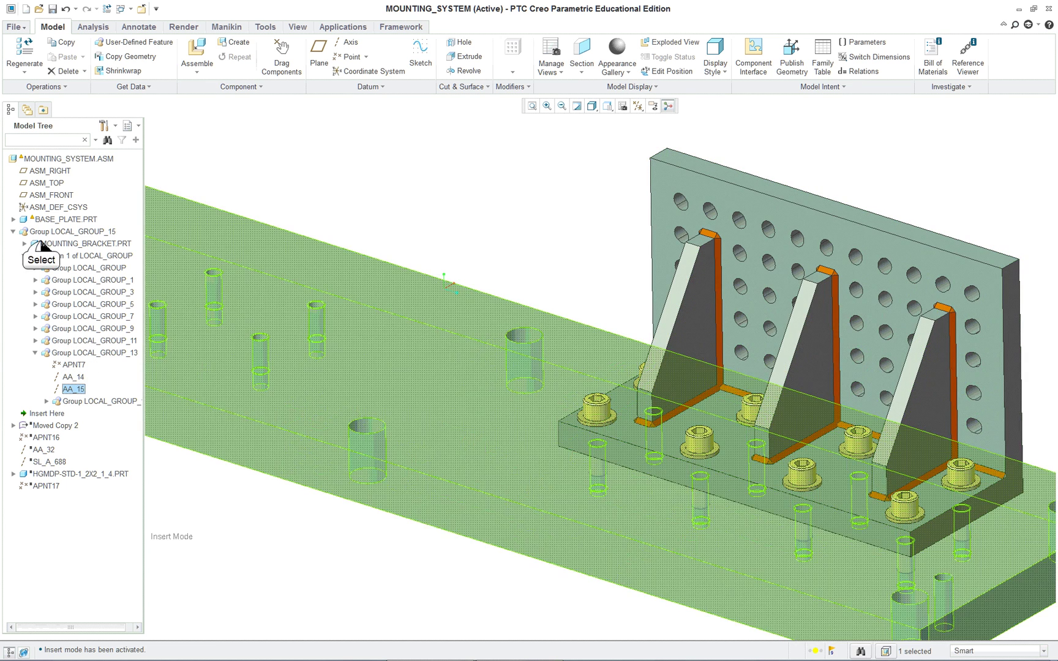
Select Pattern 1 of LOCAL_GROUP through the HGMDP-STD part and choose Delete.
{"action": "left_click", "coordinate": [42, 244]}
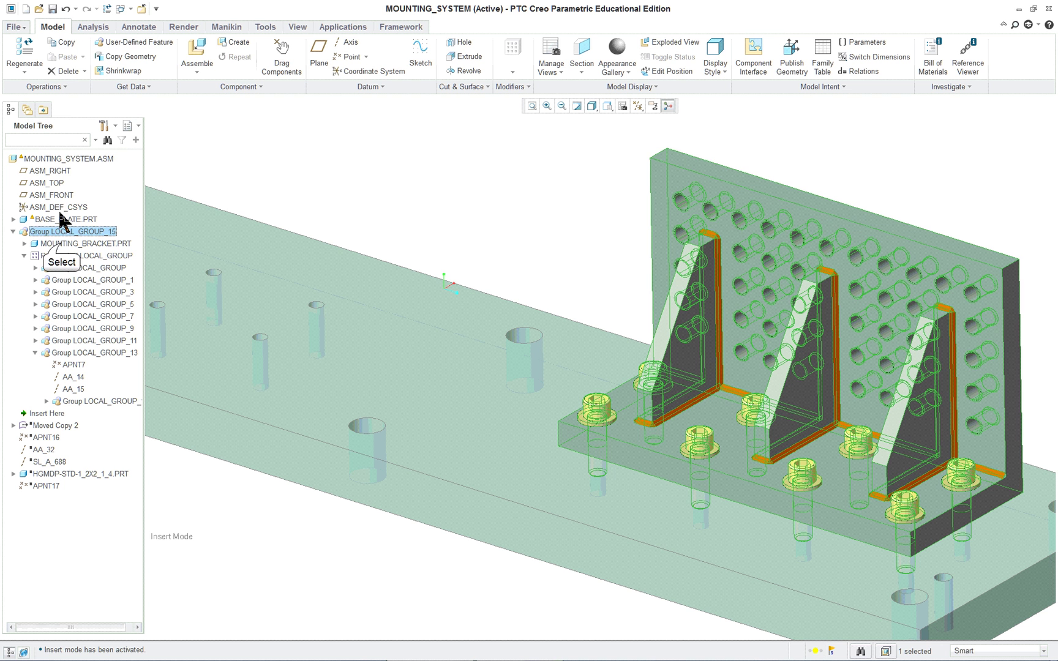
{"action": "left_click", "coordinate": [76, 256]}
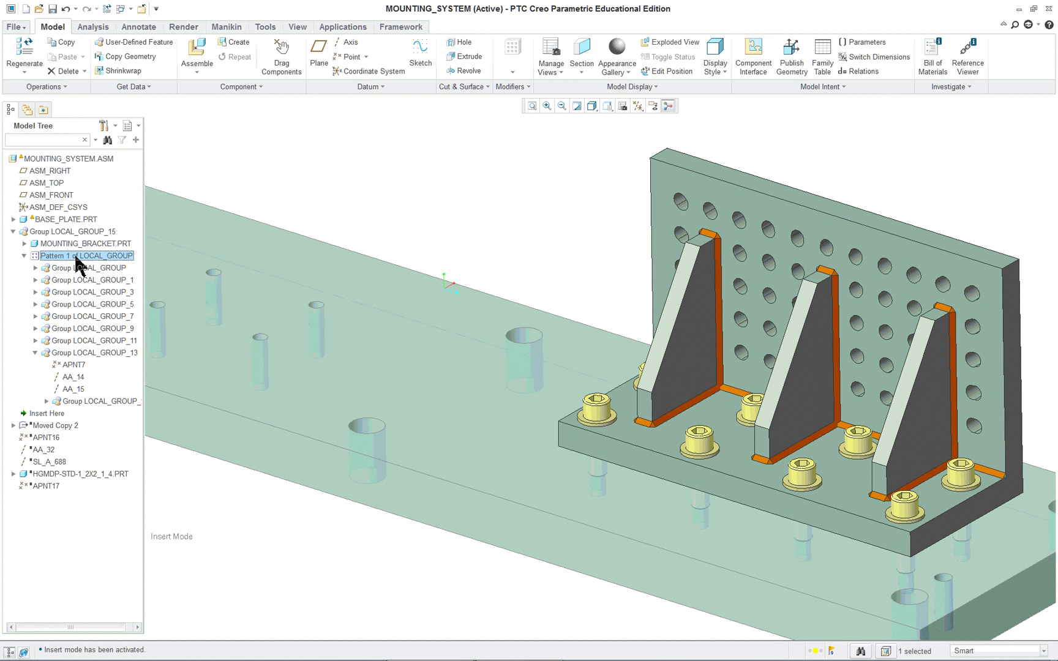
{"action": "left_click", "coordinate": [65, 474], "text": "shift"}
{"action": "right_click", "coordinate": [78, 292]}
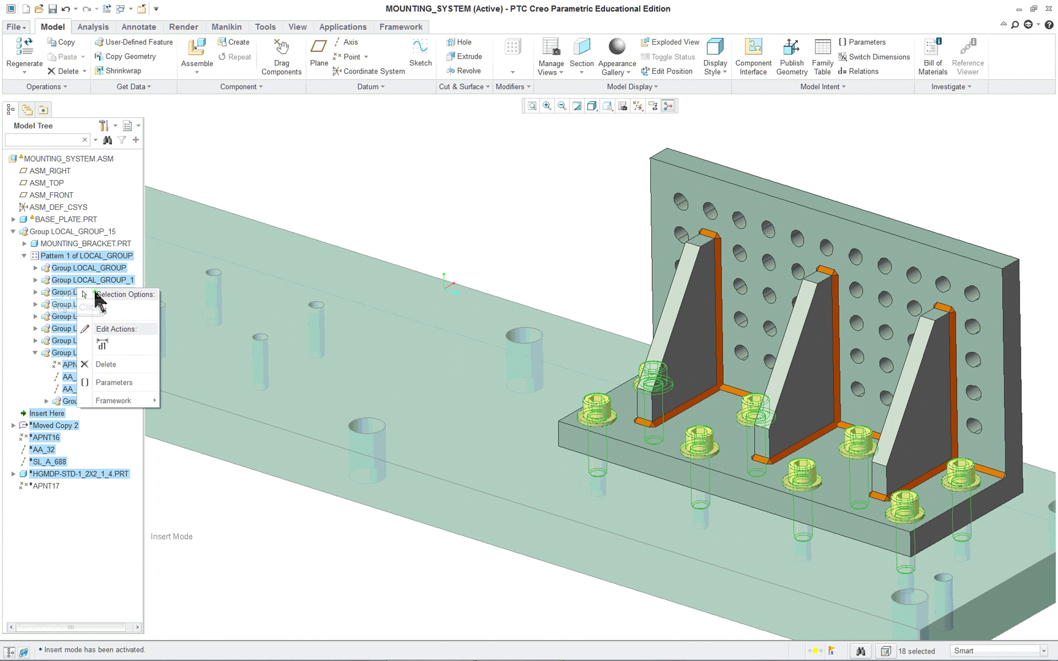
{"action": "left_click", "coordinate": [107, 364]}
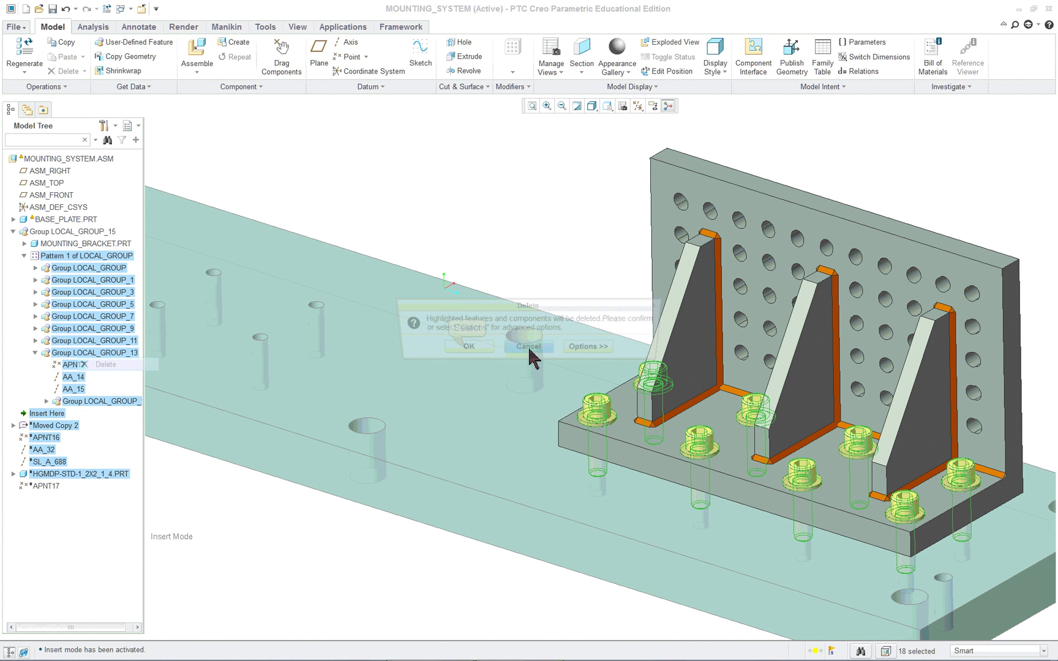
Confirm deleting the bracket pattern and fasteners, then delete SL_ID_1897 from BASE_PLATE.PRT.
{"action": "left_click", "coordinate": [464, 348]}
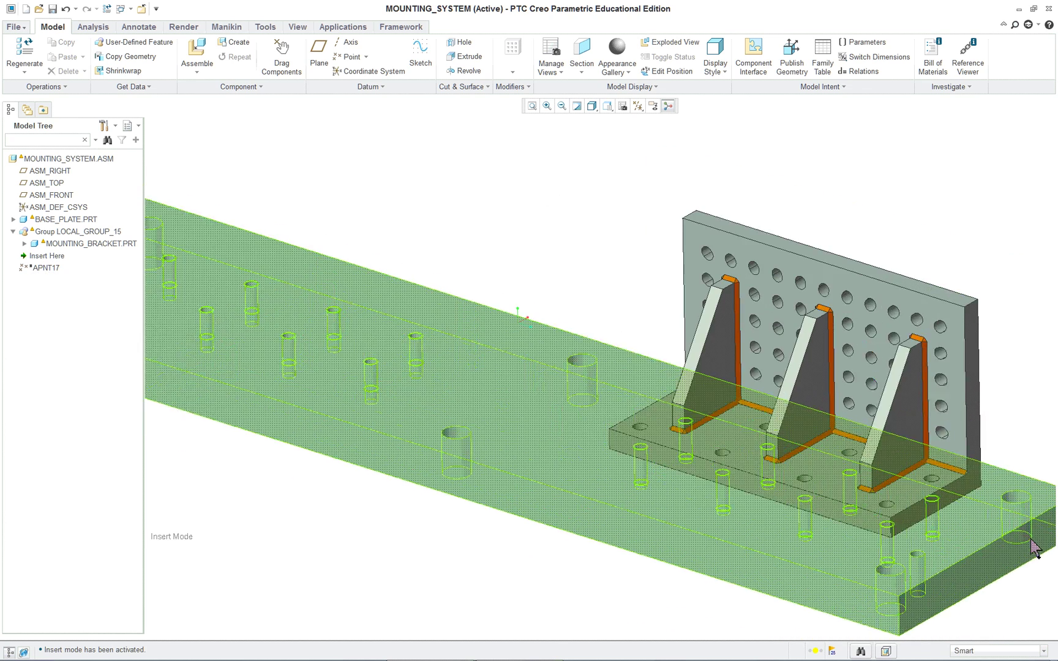
{"action": "scroll", "coordinate": [1011, 535], "scroll_direction": "up", "scroll_amount": 2}
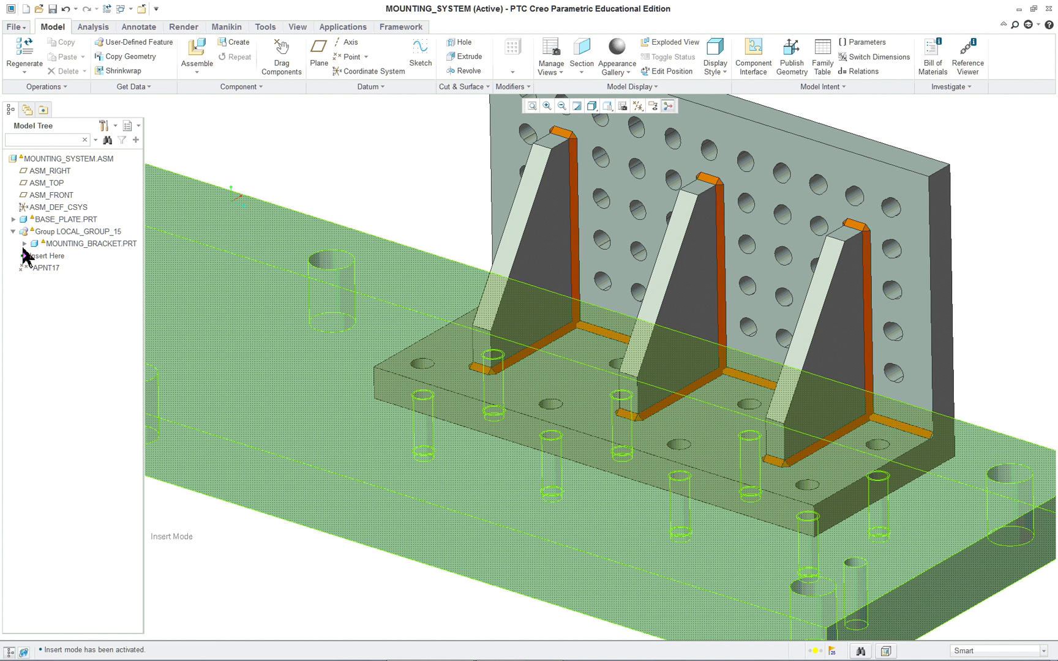
{"action": "left_click", "coordinate": [13, 219]}
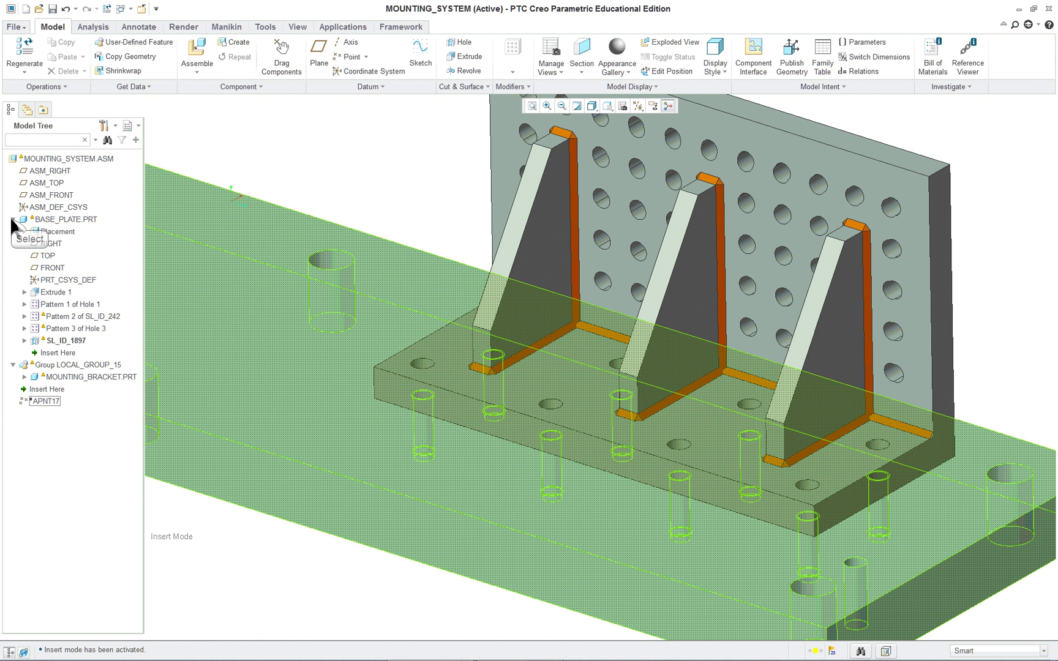
{"action": "left_click", "coordinate": [55, 341]}
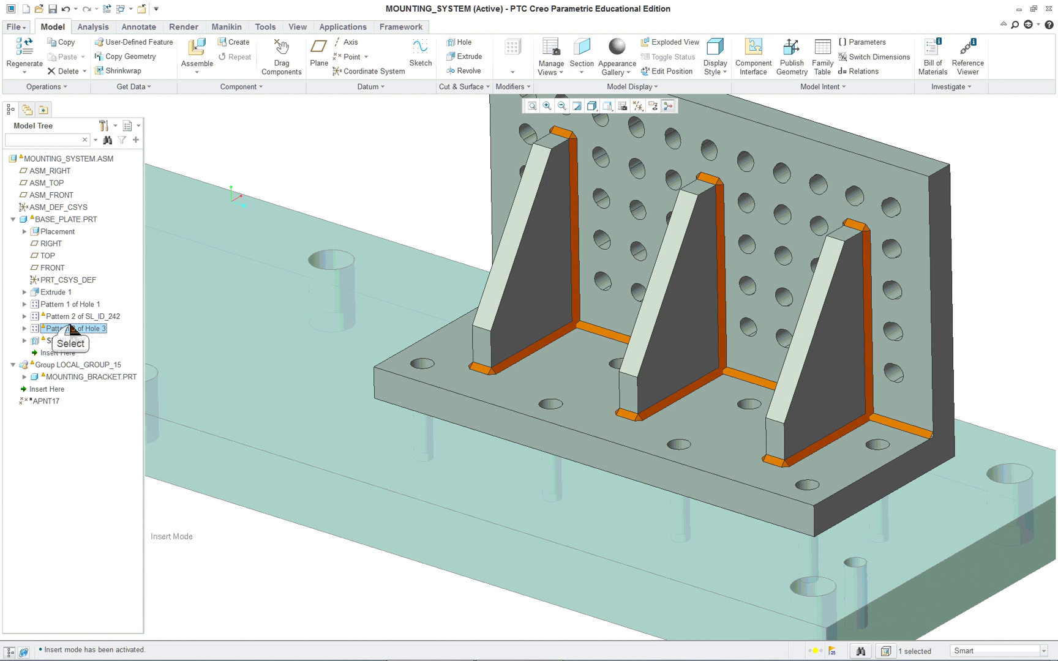
{"action": "left_click", "coordinate": [71, 315]}
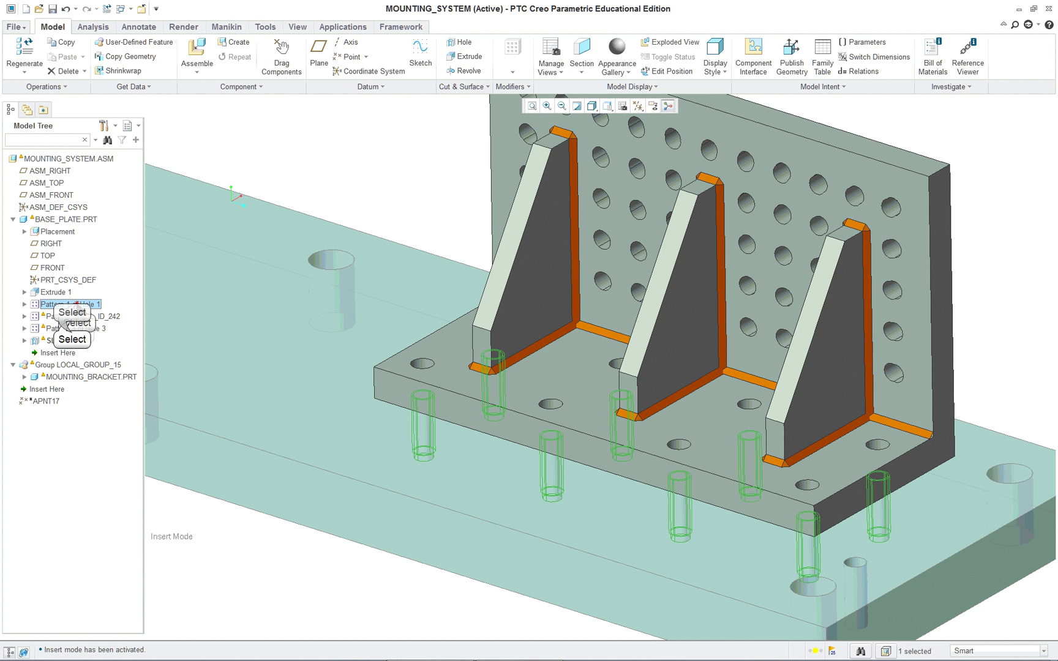
{"action": "right_click", "coordinate": [68, 340]}
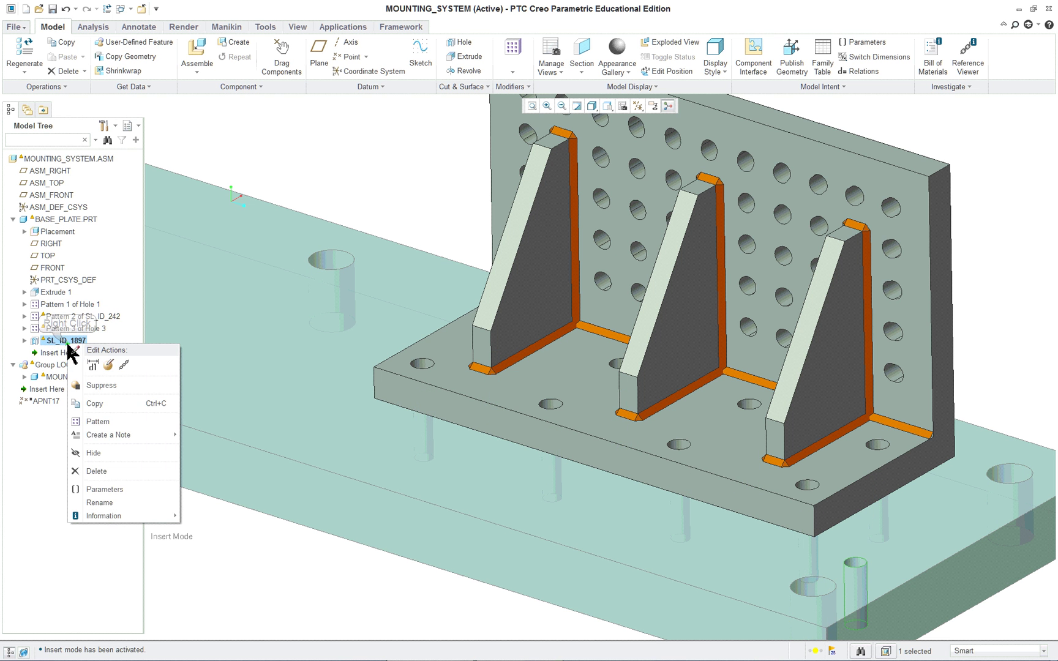
{"action": "left_click", "coordinate": [96, 471]}
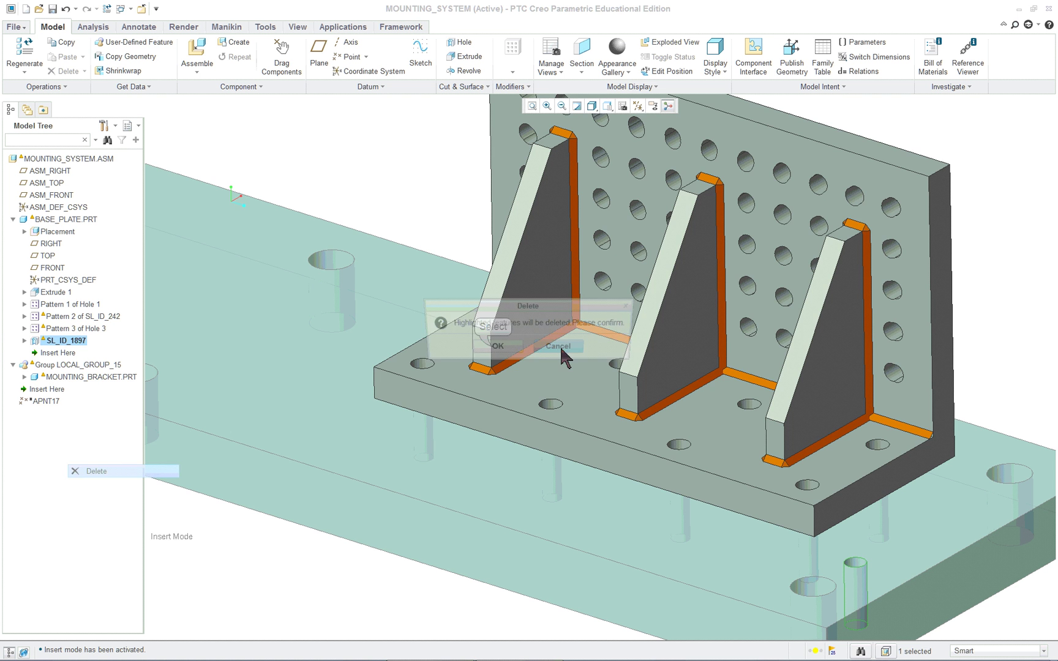
{"action": "left_click", "coordinate": [495, 348]}
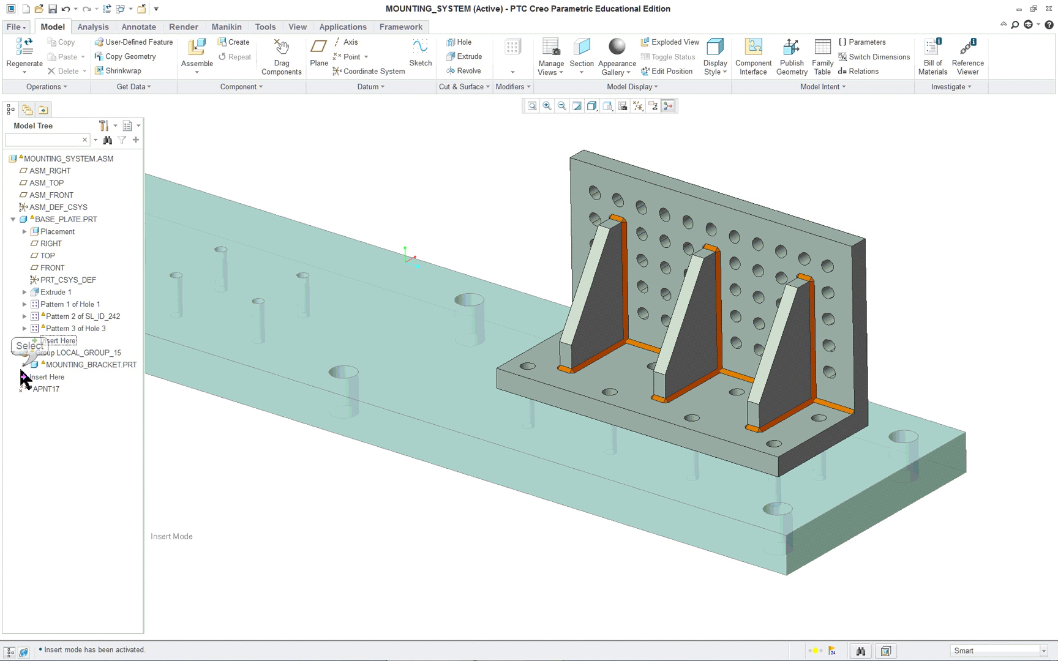
Roll the bracket back after Fillet Weld id 5711 and delete Pattern 3 of SL_ID_5324.
{"action": "left_click_drag", "start_coordinate": [25, 378], "coordinate": [104, 532]}
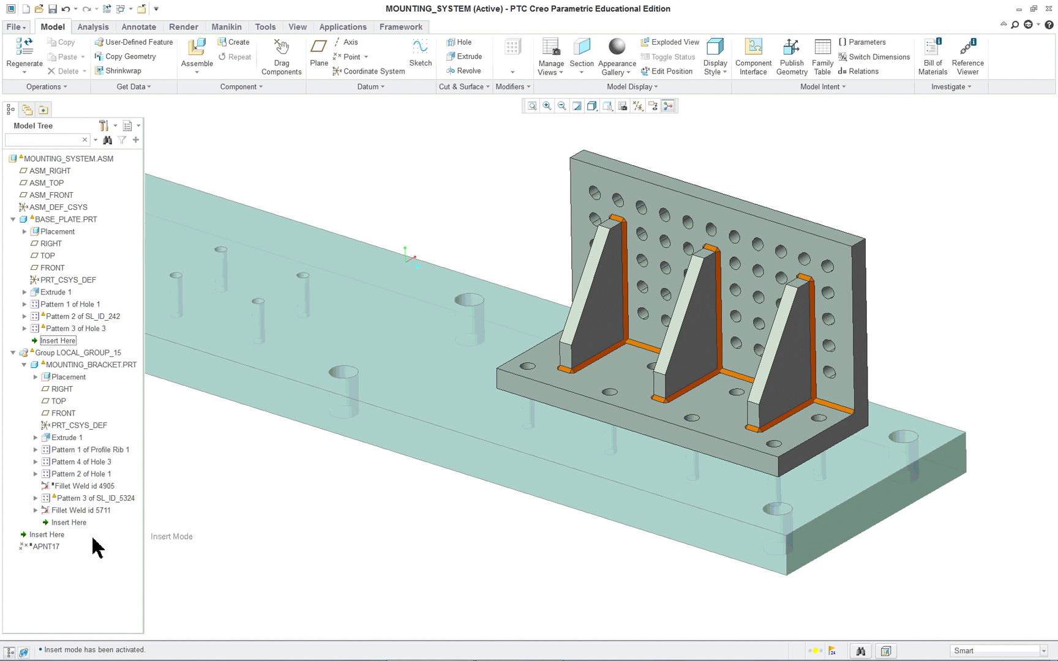
{"action": "left_click", "coordinate": [68, 497]}
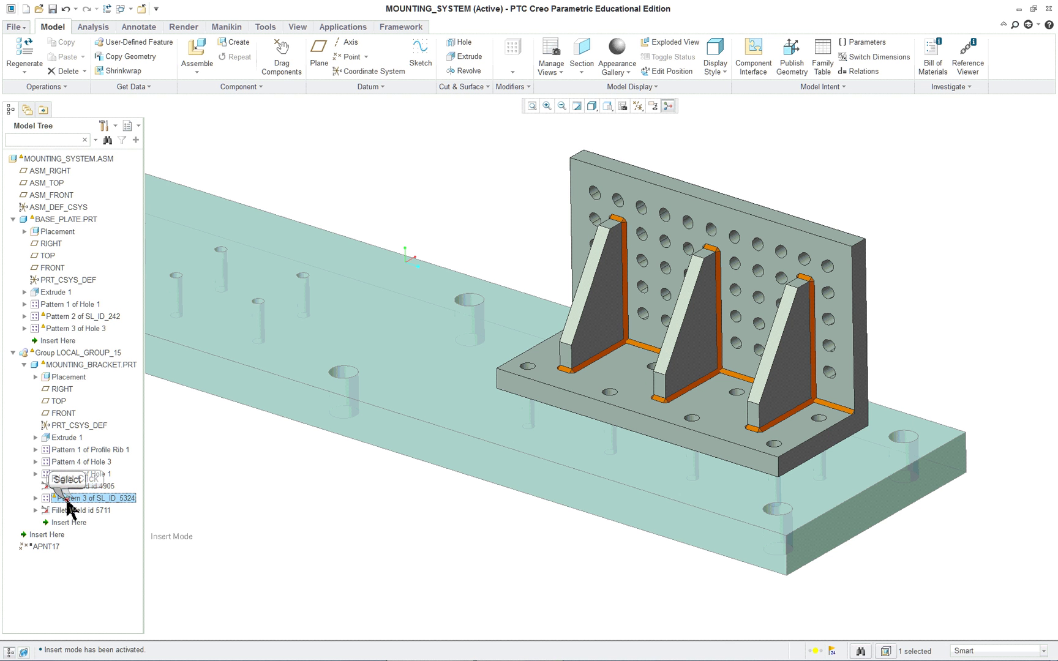
{"action": "right_click", "coordinate": [67, 501]}
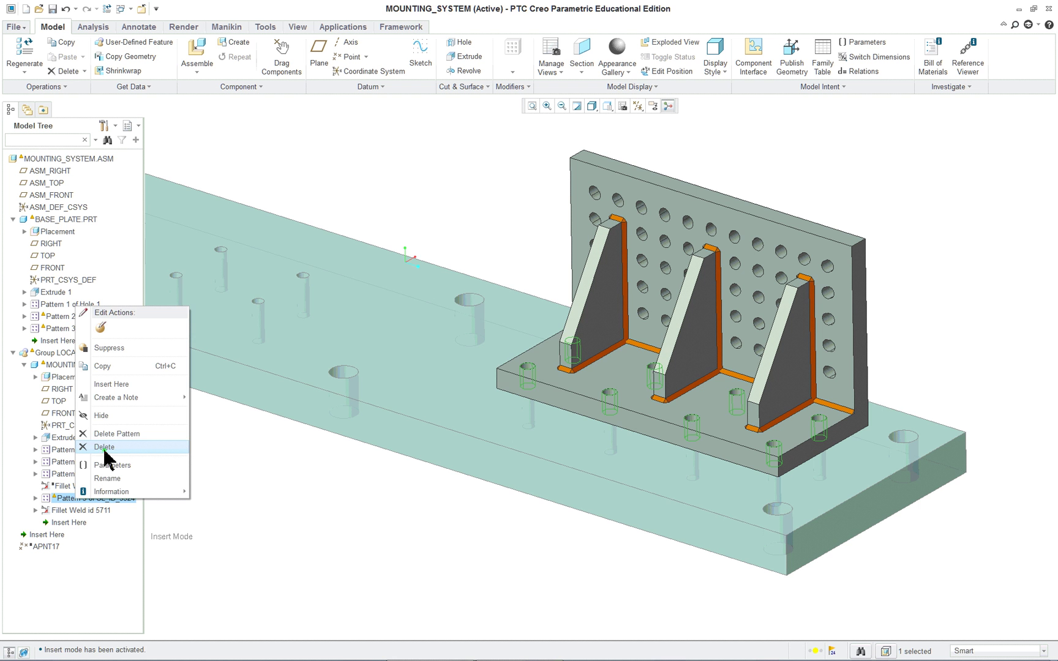
{"action": "left_click", "coordinate": [104, 448]}
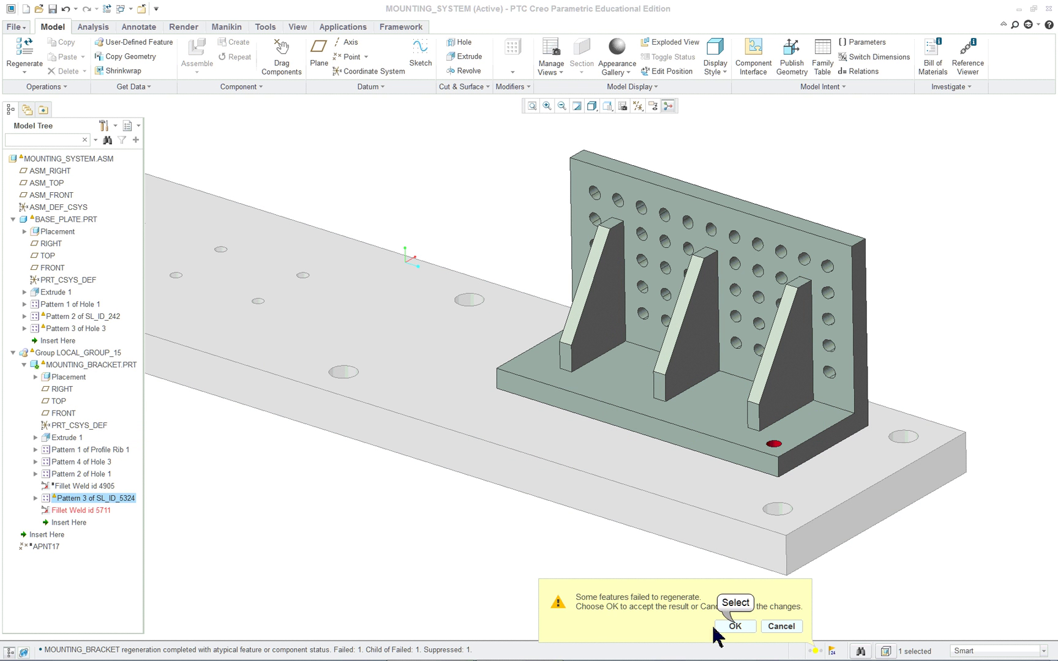
{"action": "left_click", "coordinate": [735, 626]}
Delete the failed SL_ID_5324 feature from the mounting bracket.
{"action": "right_click", "coordinate": [77, 497]}
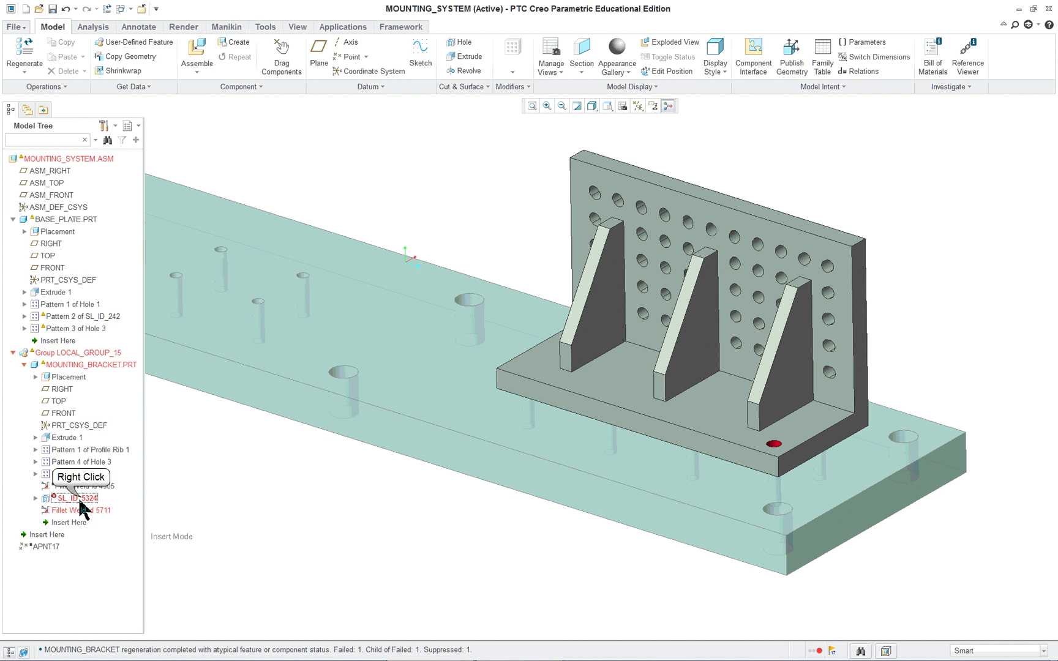
{"action": "left_click", "coordinate": [98, 605]}
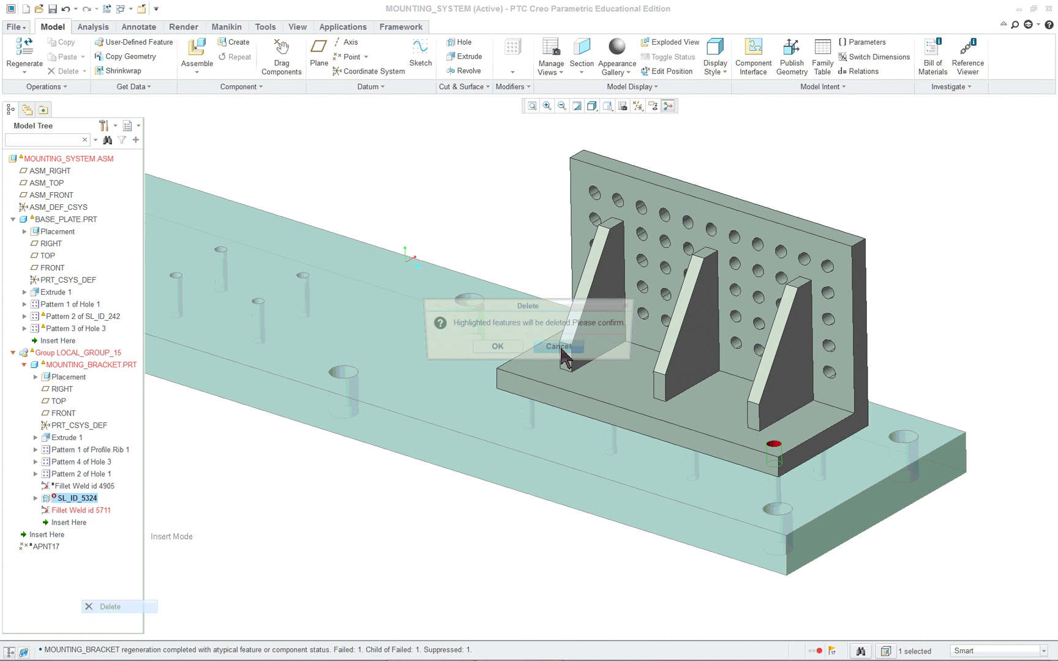
{"action": "left_click", "coordinate": [492, 347]}
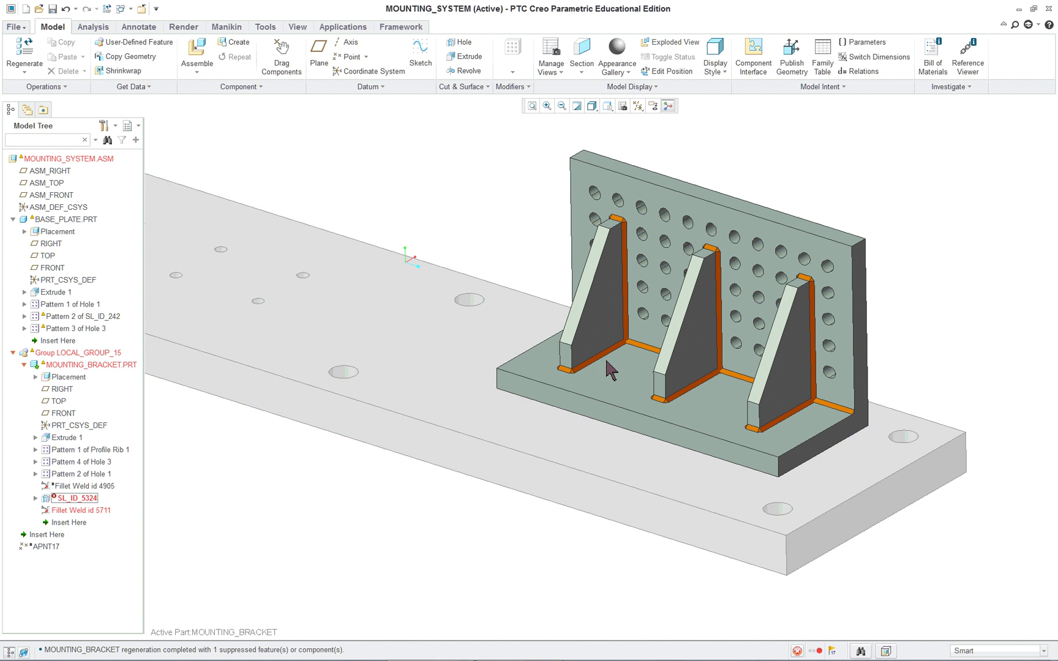
{"action": "scroll", "coordinate": [774, 487], "scroll_direction": "down", "scroll_amount": 3}
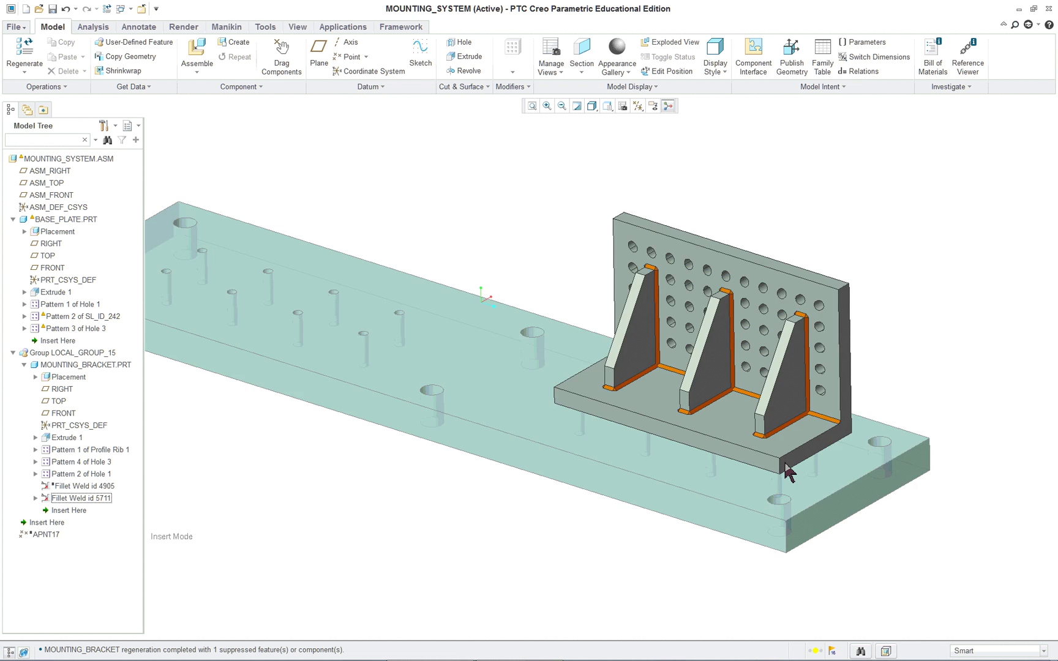
View the plate from underneath, expand Pattern 3 of Hole 3, and bring up BASE_PLATE.PRT's actions.
{"action": "mouse_move", "coordinate": [897, 511]}
{"action": "middle_mouse_down"}
{"action": "mouse_move", "coordinate": [832, 498]}
{"action": "mouse_move", "coordinate": [796, 429]}
{"action": "mouse_move", "coordinate": [895, 371]}
{"action": "mouse_move", "coordinate": [871, 435]}
{"action": "mouse_move", "coordinate": [848, 401]}
{"action": "mouse_move", "coordinate": [856, 409]}
{"action": "mouse_move", "coordinate": [812, 411]}
{"action": "mouse_move", "coordinate": [415, 299]}
{"action": "middle_mouse_up"}
{"action": "scroll", "coordinate": [253, 250], "scroll_direction": "up", "scroll_amount": 3}
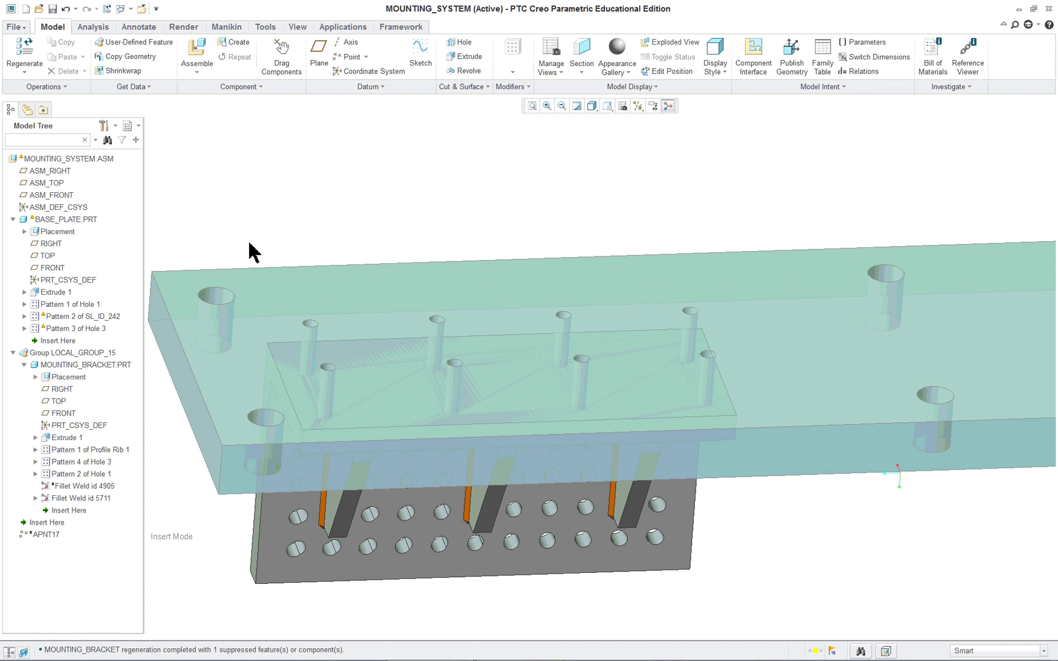
{"action": "middle_click_drag", "start_coordinate": [333, 319], "coordinate": [361, 321]}
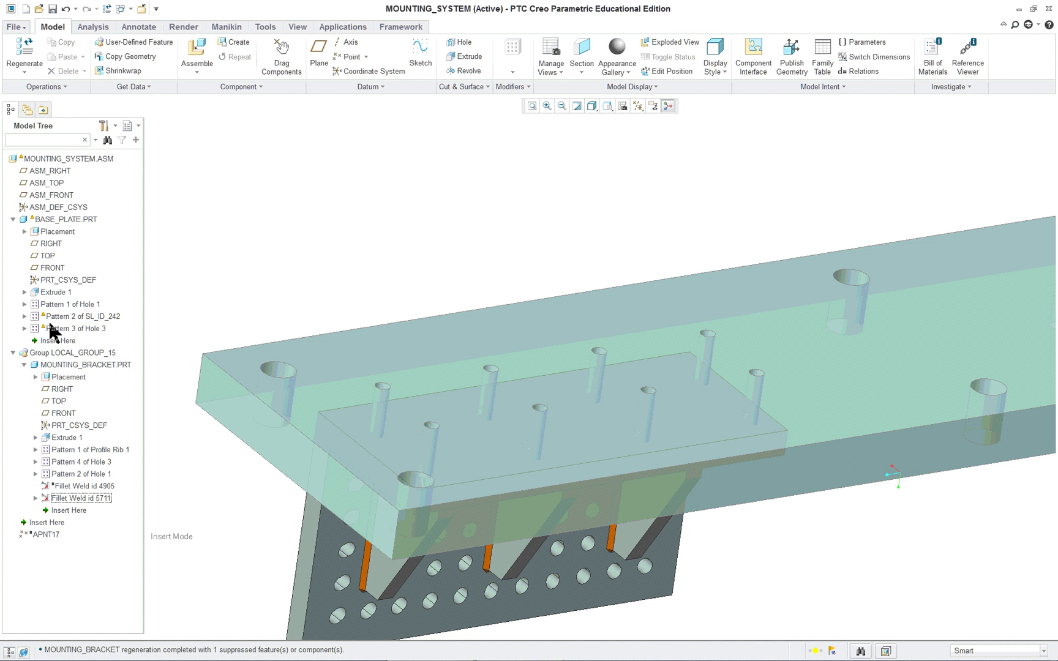
{"action": "left_click", "coordinate": [26, 328]}
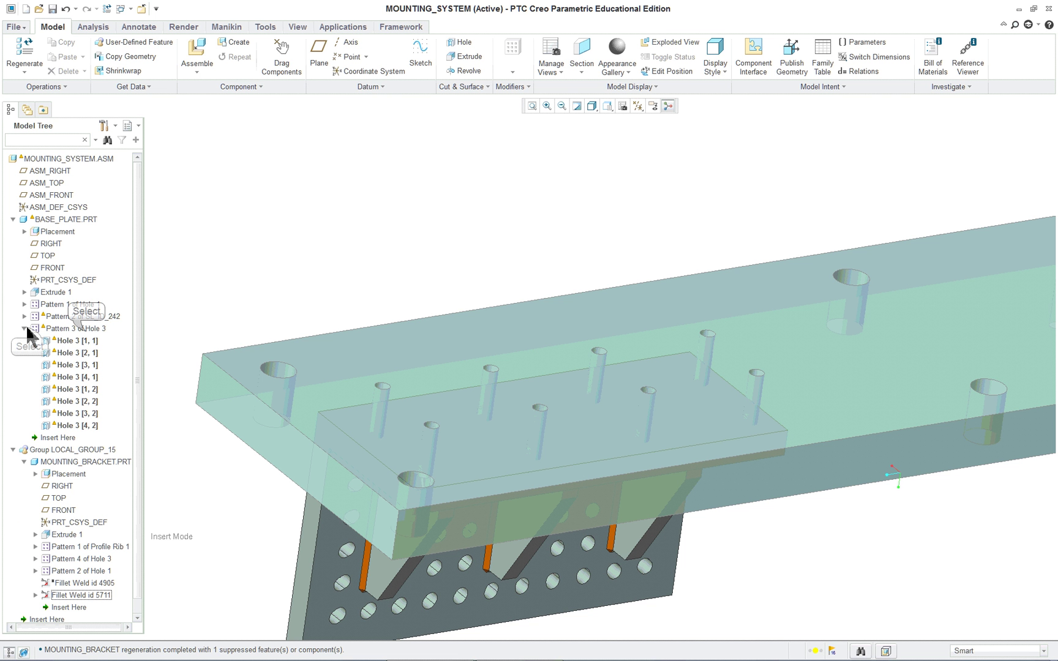
{"action": "left_click", "coordinate": [86, 331]}
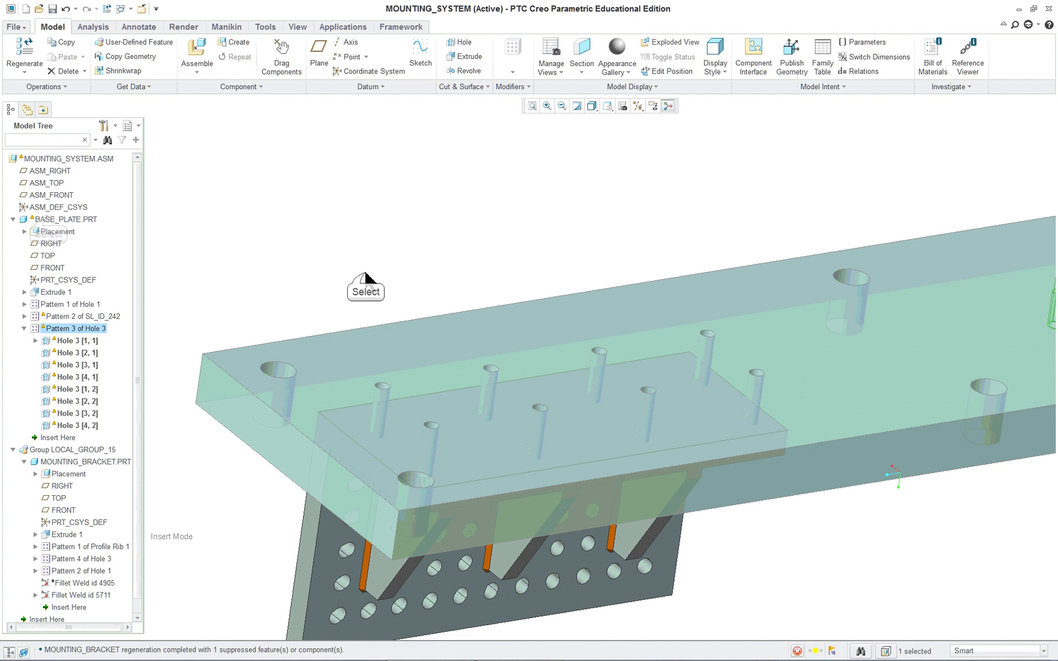
{"action": "right_click", "coordinate": [50, 220]}
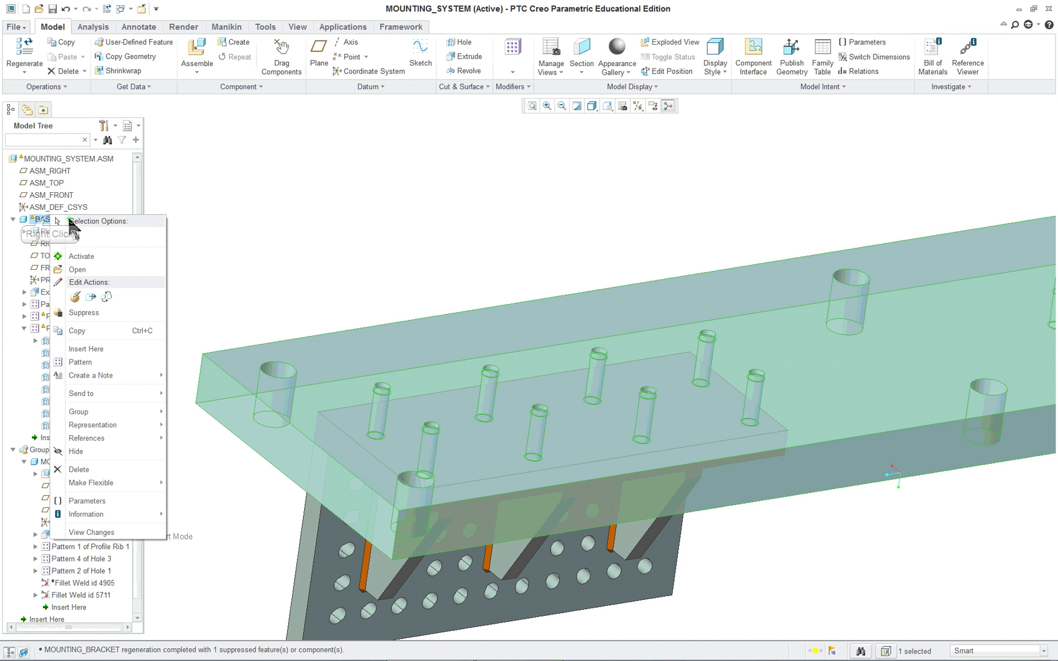
Activate the base plate and delete its Pattern 3 of Hole 3.
{"action": "left_click", "coordinate": [89, 256]}
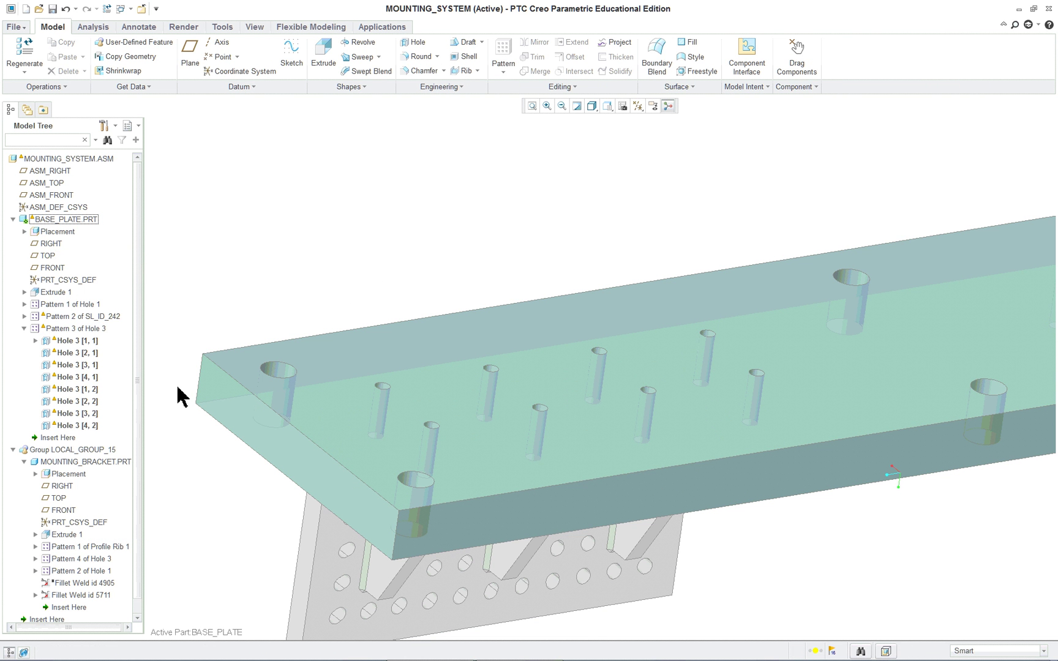
{"action": "left_click", "coordinate": [75, 354]}
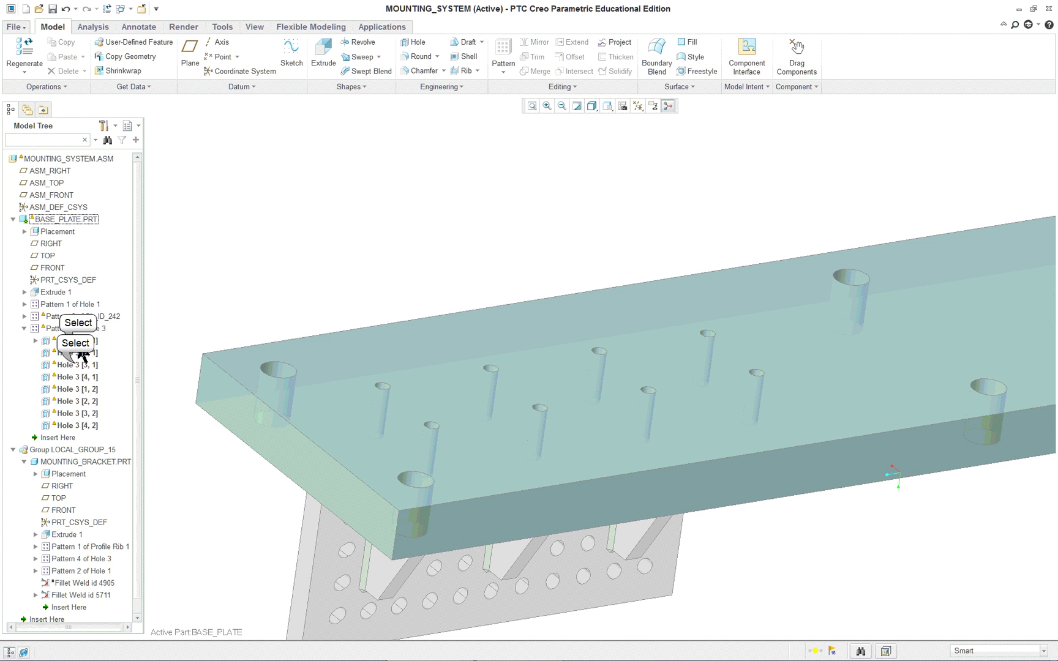
{"action": "right_click", "coordinate": [68, 330]}
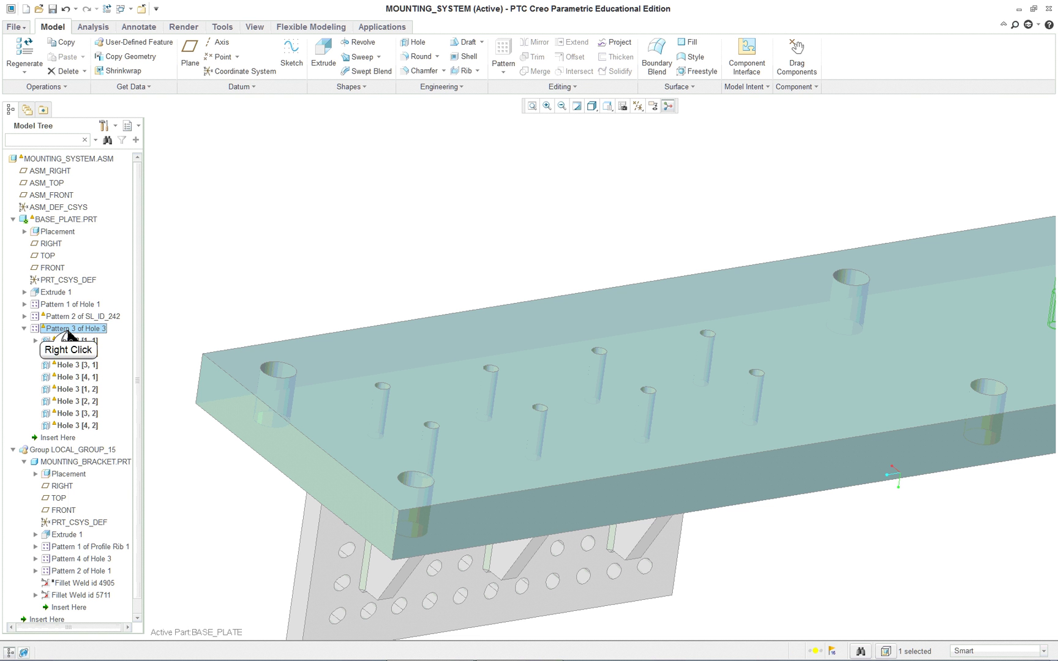
{"action": "left_click", "coordinate": [110, 472]}
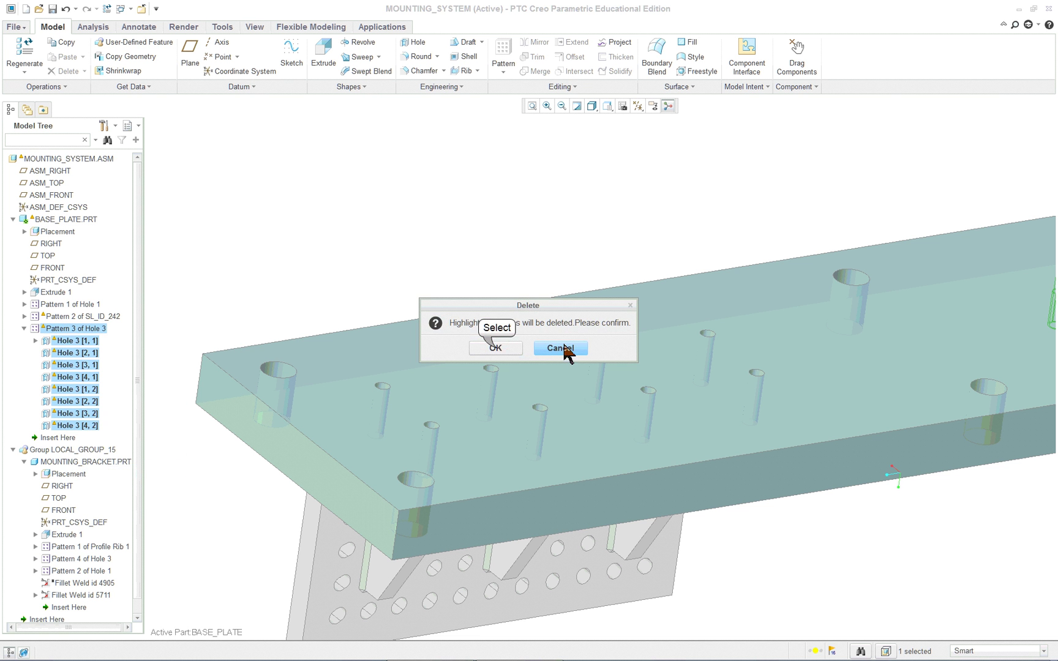
{"action": "left_click", "coordinate": [496, 348]}
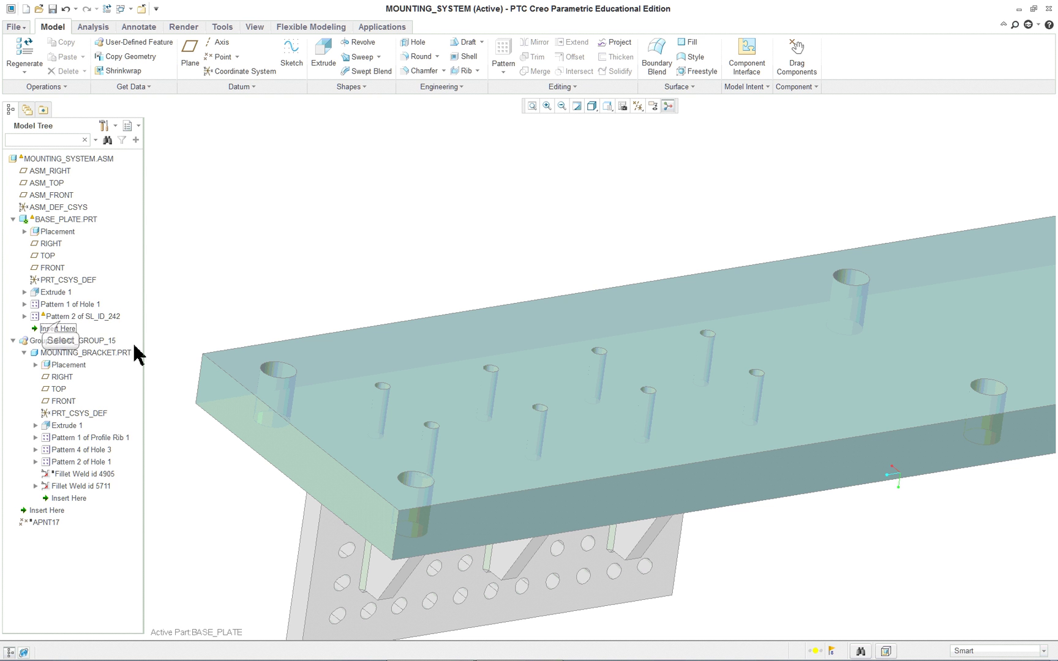
Delete Pattern 2 of SL_ID_242 from the base plate.
{"action": "right_click", "coordinate": [56, 327]}
{"action": "right_click", "coordinate": [66, 317]}
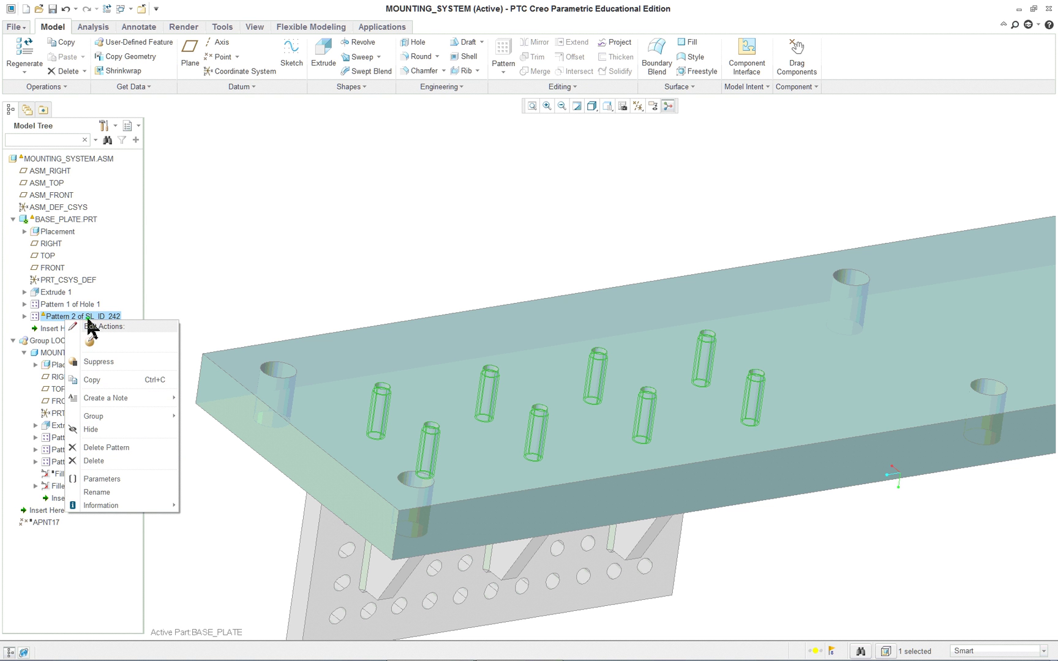
{"action": "left_click", "coordinate": [95, 461]}
{"action": "left_click", "coordinate": [493, 347]}
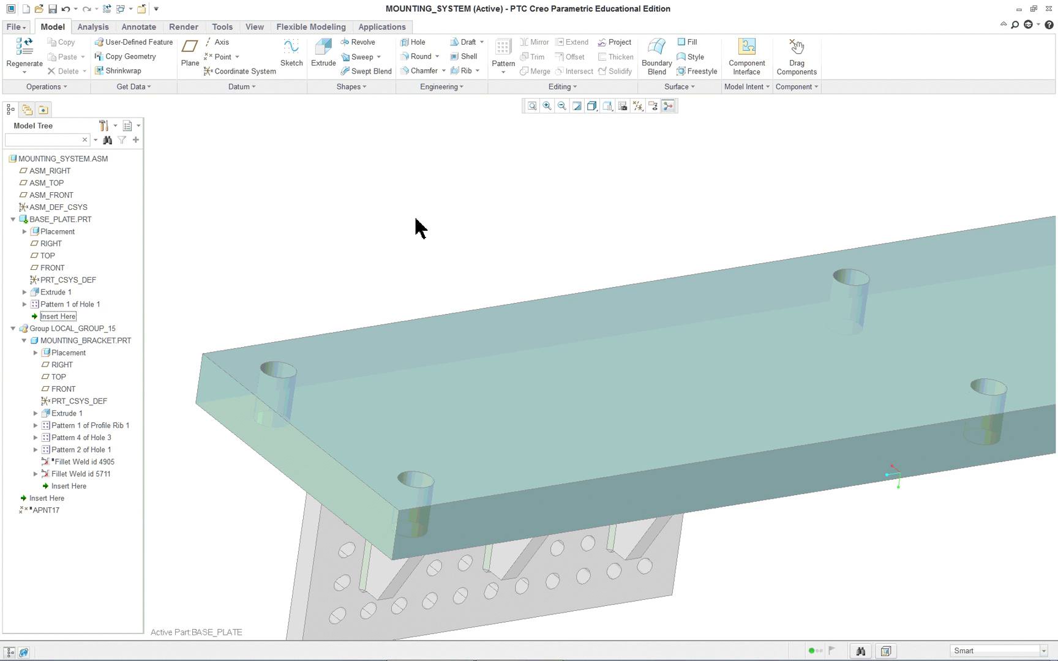
Rotate and zoom the assembly to inspect the modified base plate.
{"action": "mouse_move", "coordinate": [421, 233]}
{"action": "middle_mouse_down"}
{"action": "mouse_move", "coordinate": [591, 187]}
{"action": "mouse_move", "coordinate": [434, 181]}
{"action": "mouse_move", "coordinate": [548, 300]}
{"action": "mouse_move", "coordinate": [614, 219]}
{"action": "mouse_move", "coordinate": [659, 209]}
{"action": "mouse_move", "coordinate": [616, 227]}
{"action": "mouse_move", "coordinate": [623, 215]}
{"action": "middle_mouse_up"}
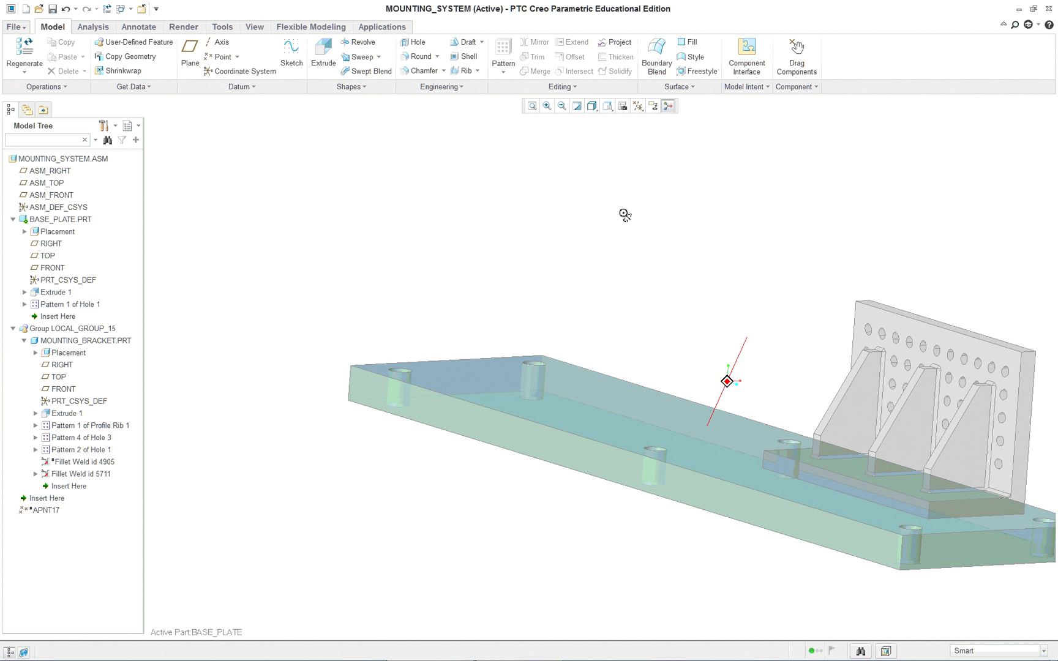
{"action": "scroll", "coordinate": [899, 392], "scroll_direction": "down", "scroll_amount": 2}
{"action": "mouse_move", "coordinate": [1015, 432]}
{"action": "middle_mouse_down"}
{"action": "mouse_move", "coordinate": [1008, 425]}
{"action": "mouse_move", "coordinate": [1027, 438]}
{"action": "mouse_move", "coordinate": [680, 405]}
{"action": "mouse_move", "coordinate": [637, 385]}
{"action": "mouse_move", "coordinate": [642, 421]}
{"action": "mouse_move", "coordinate": [668, 408]}
{"action": "middle_mouse_up"}
{"action": "scroll", "coordinate": [673, 404], "scroll_direction": "up", "scroll_amount": 3}
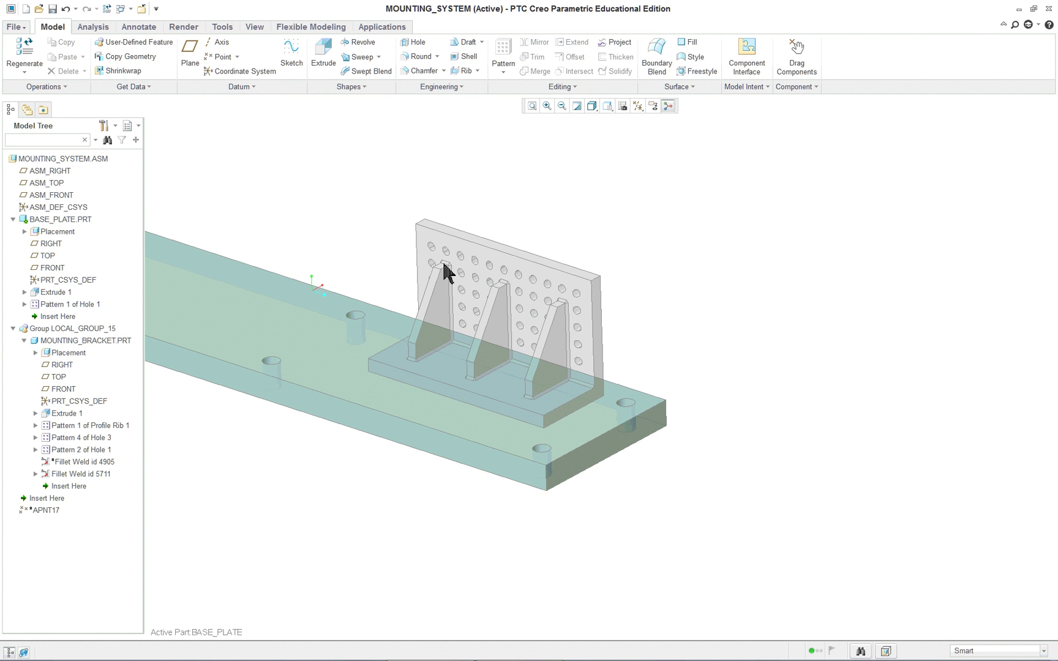
{"action": "scroll", "coordinate": [394, 235], "scroll_direction": "up", "scroll_amount": 1}
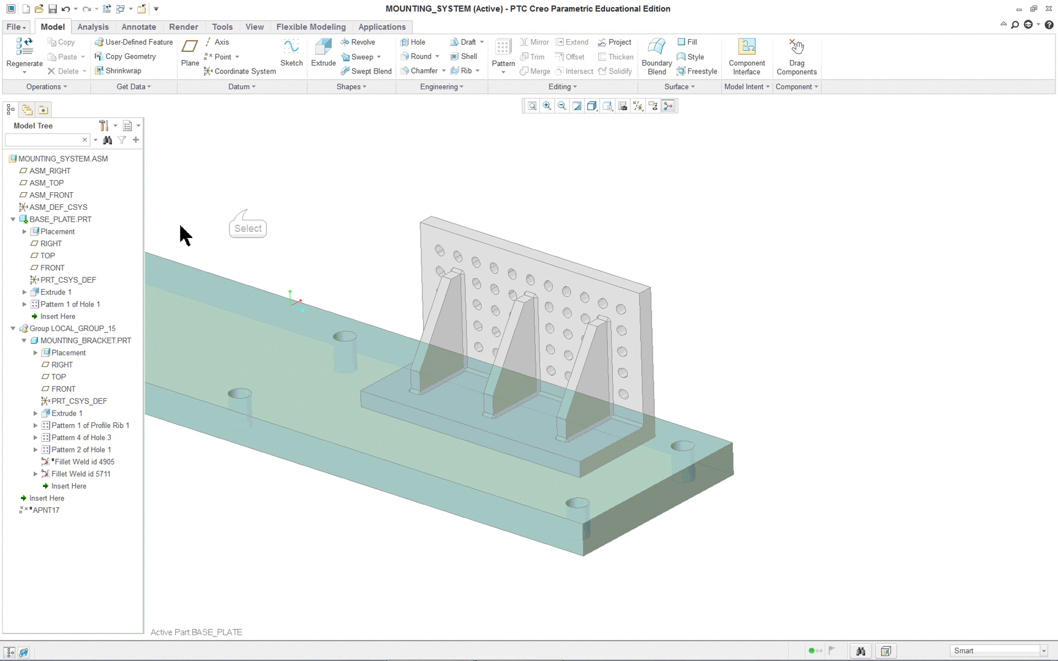
{"action": "right_click", "coordinate": [25, 157]}
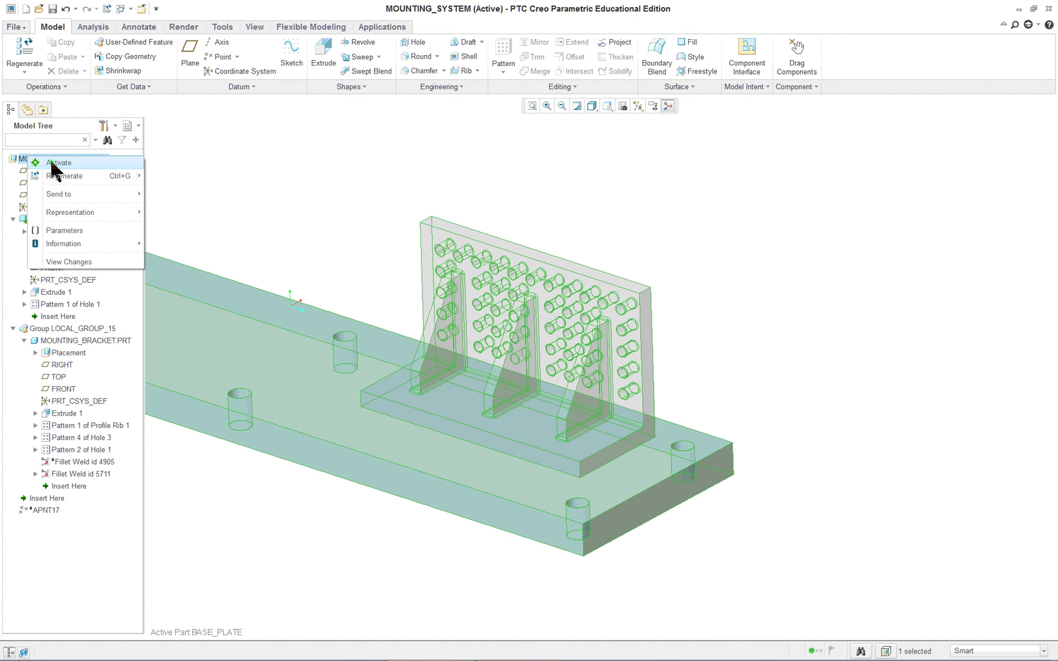
Activate MOUNTING_SYSTEM.ASM, clear the selection, hide the Model Tree and zoom in on the bracket.
{"action": "left_click", "coordinate": [60, 161]}
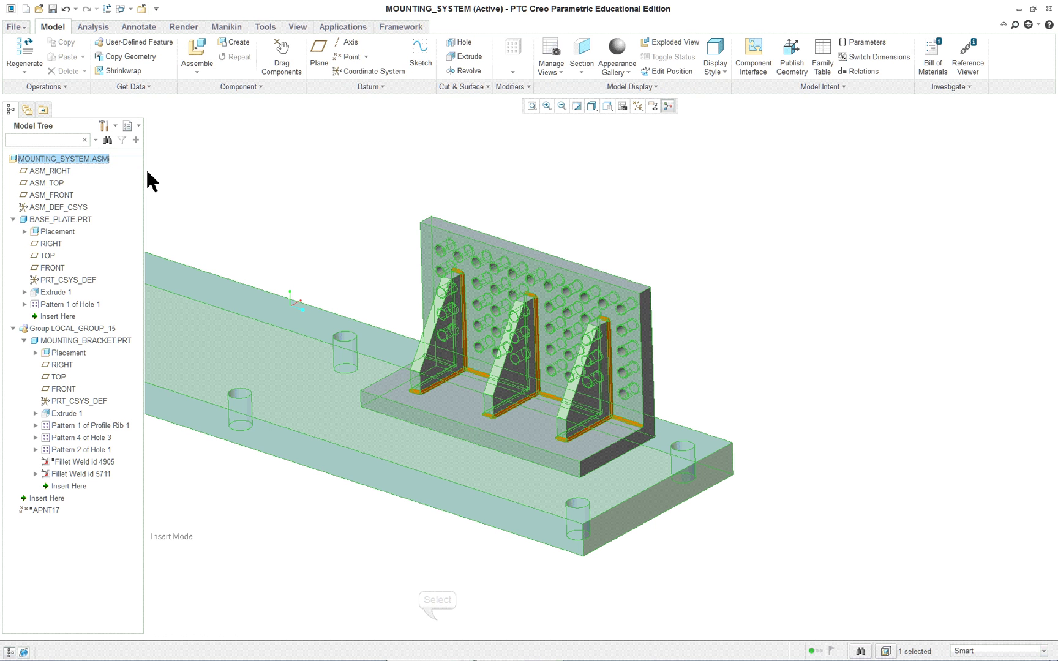
{"action": "left_click", "coordinate": [439, 639]}
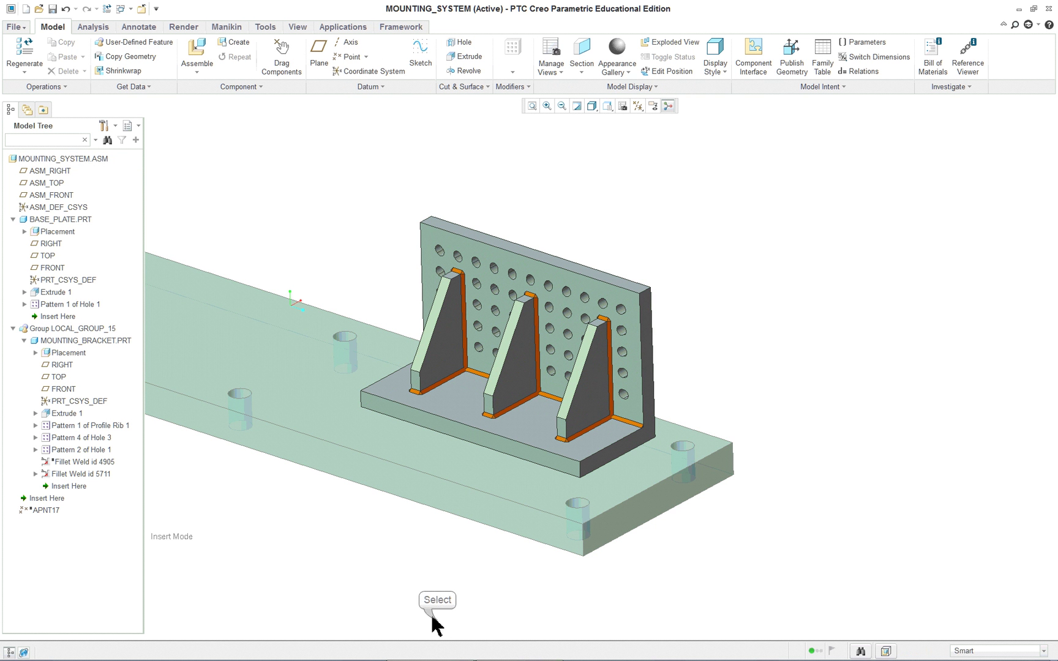
{"action": "left_click", "coordinate": [11, 651]}
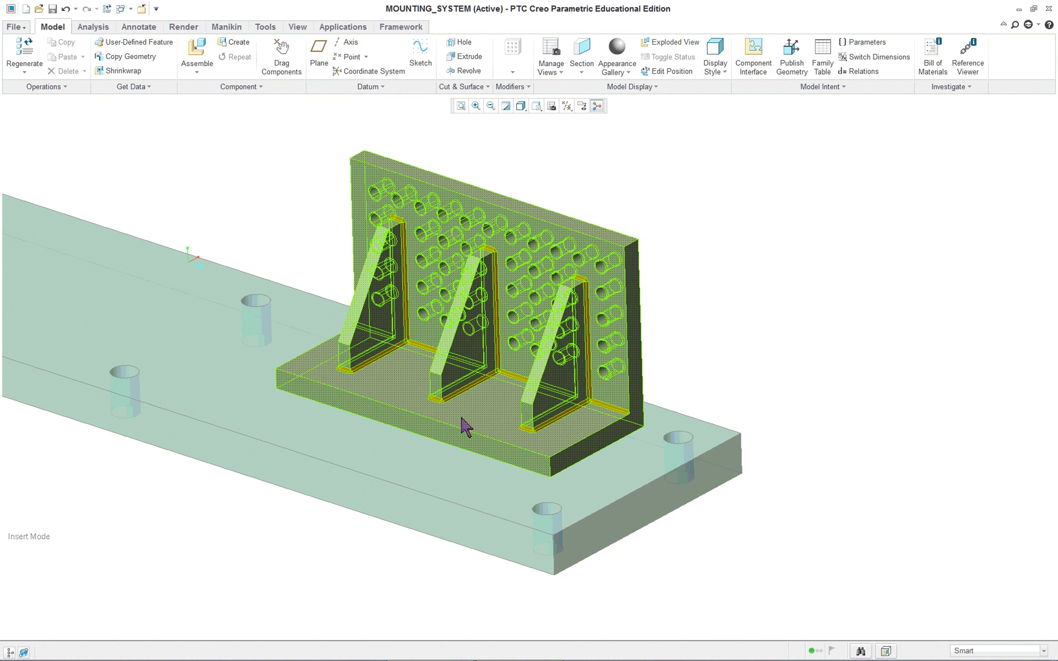
{"action": "scroll", "coordinate": [464, 429], "scroll_direction": "up", "scroll_amount": 1}
{"action": "left_click_drag", "start_coordinate": [466, 428], "coordinate": [451, 504], "text": "ctrl+alt"}
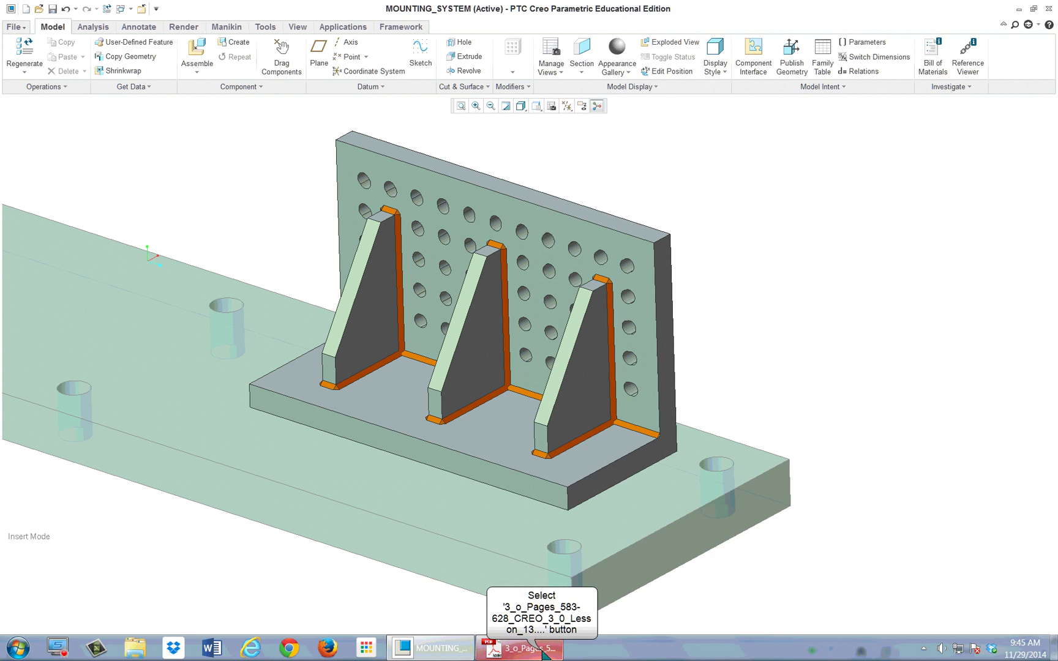
Check the lesson PDF's Figure 13.8 datum-point page, then return to Creo.
{"action": "left_click", "coordinate": [544, 653]}
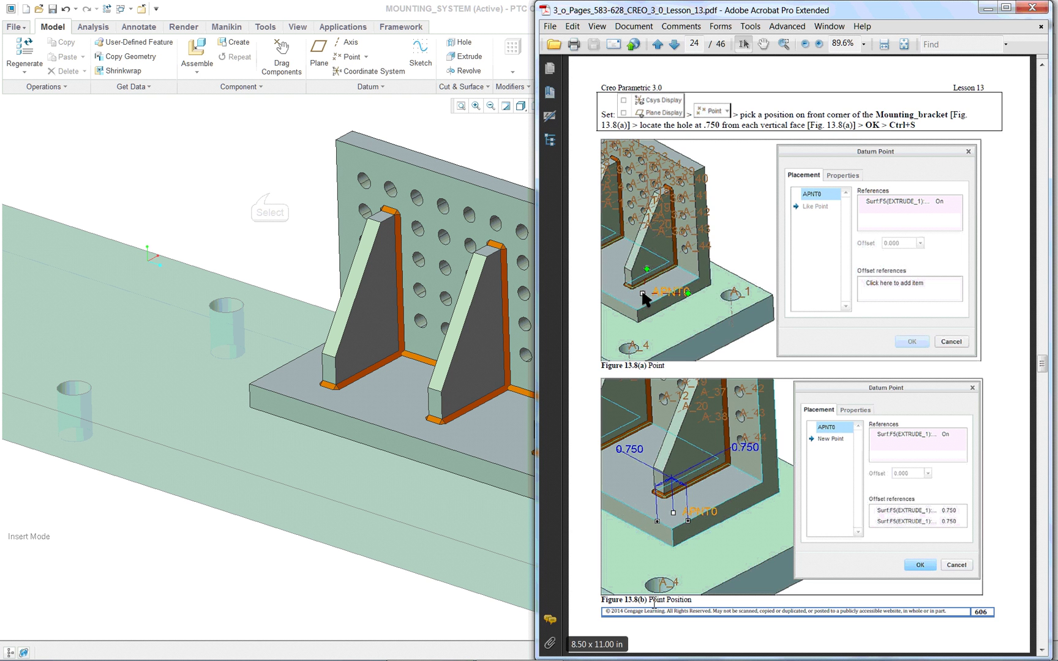
{"action": "left_click", "coordinate": [269, 194]}
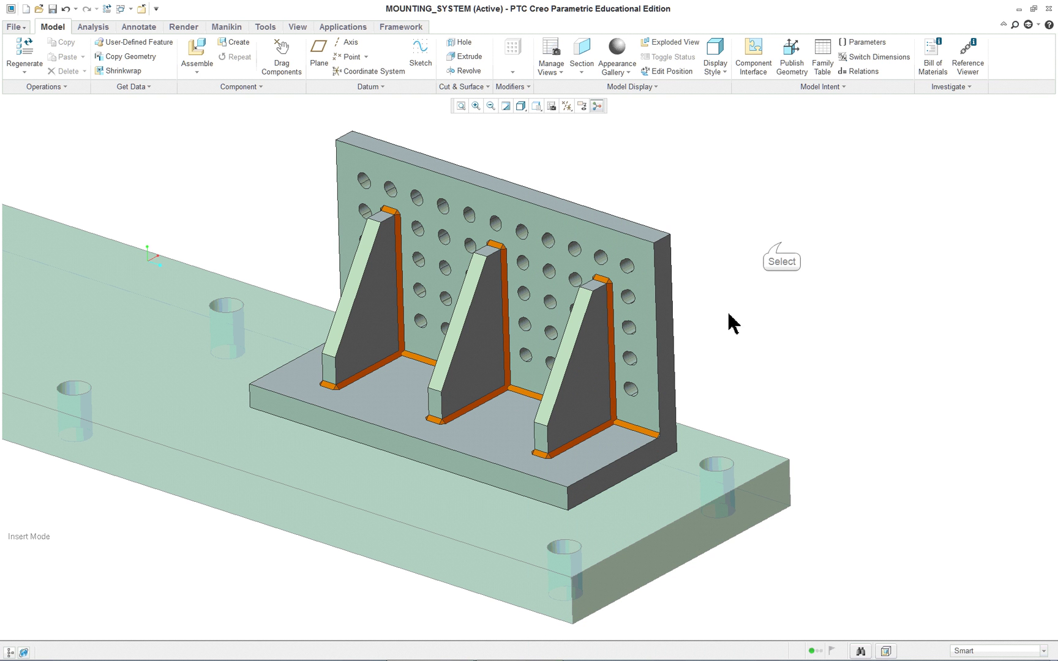
{"action": "left_click", "coordinate": [318, 478]}
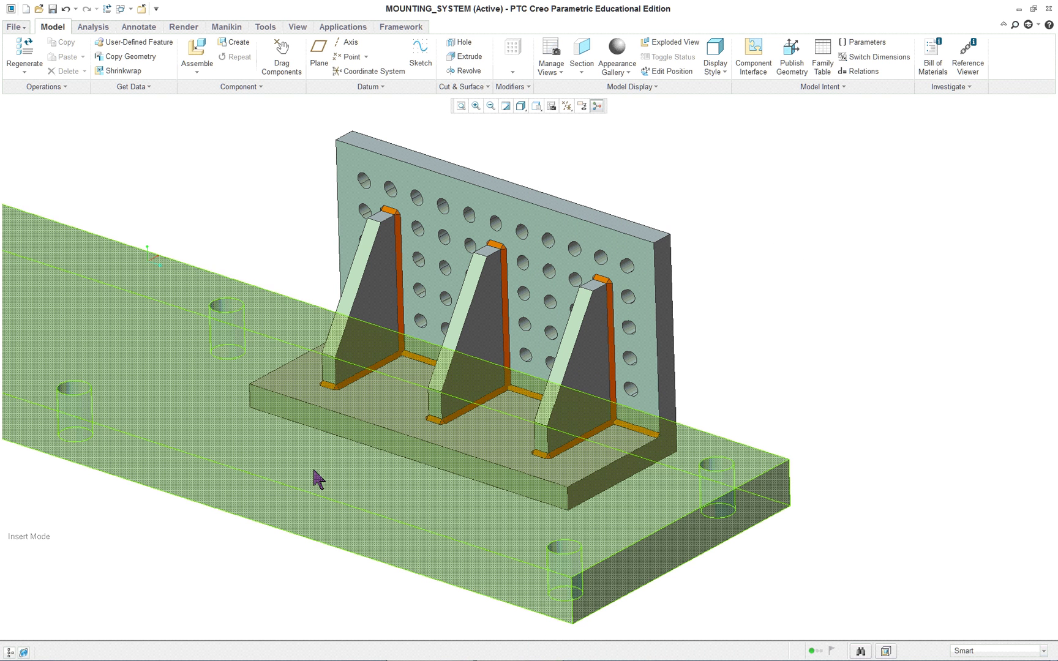
Place datum point APNT18 near the bracket's front corner with two offset reference faces.
{"action": "left_click", "coordinate": [352, 56]}
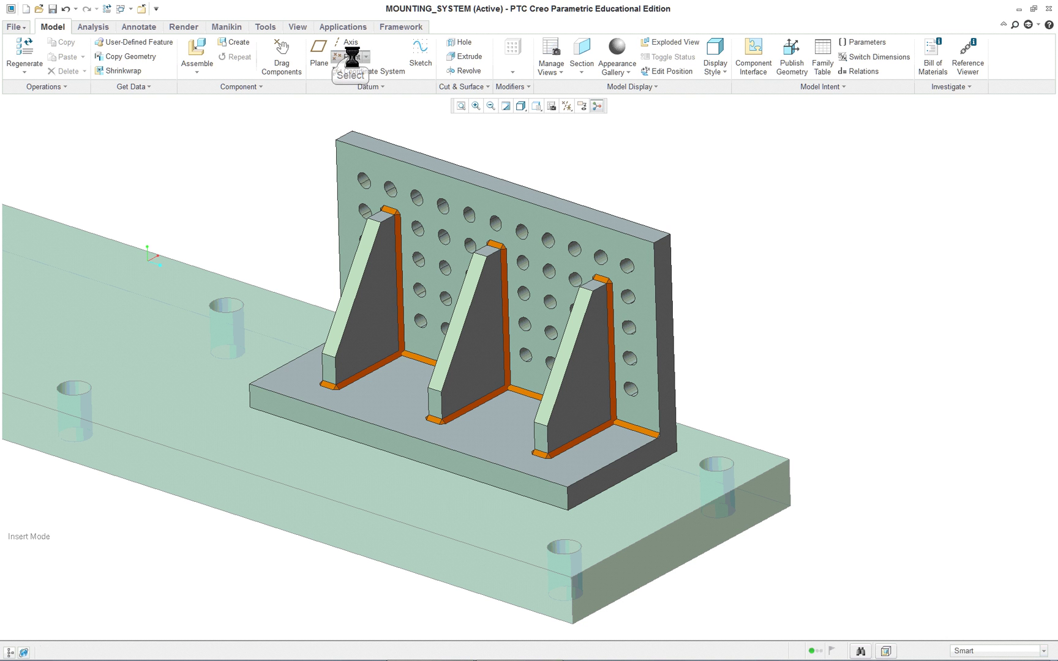
{"action": "left_click", "coordinate": [565, 466]}
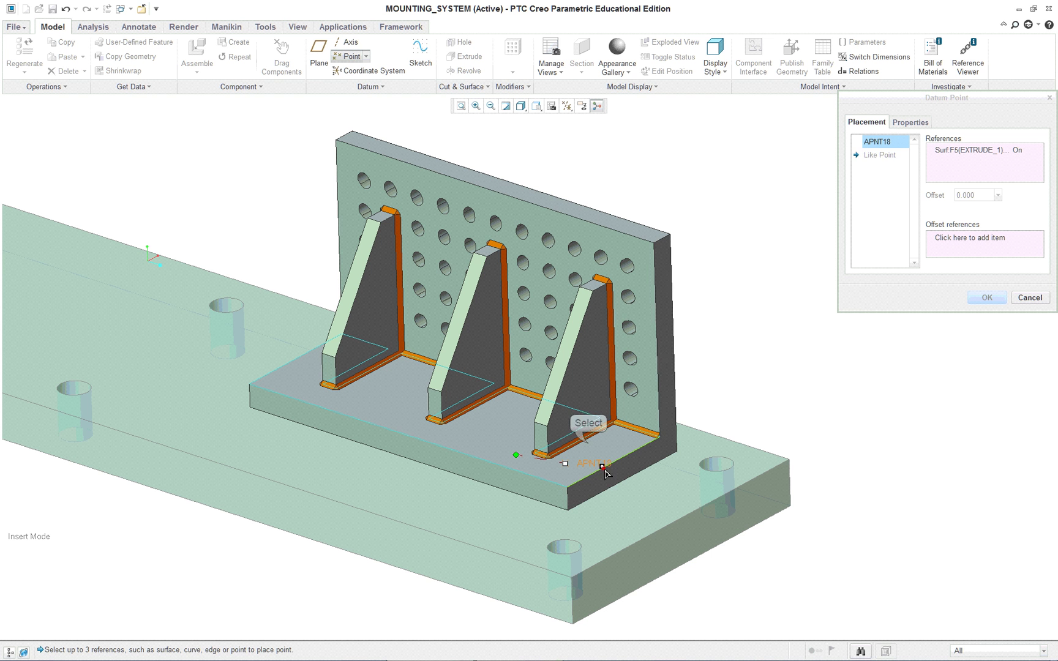
{"action": "left_click_drag", "start_coordinate": [588, 442], "coordinate": [593, 472]}
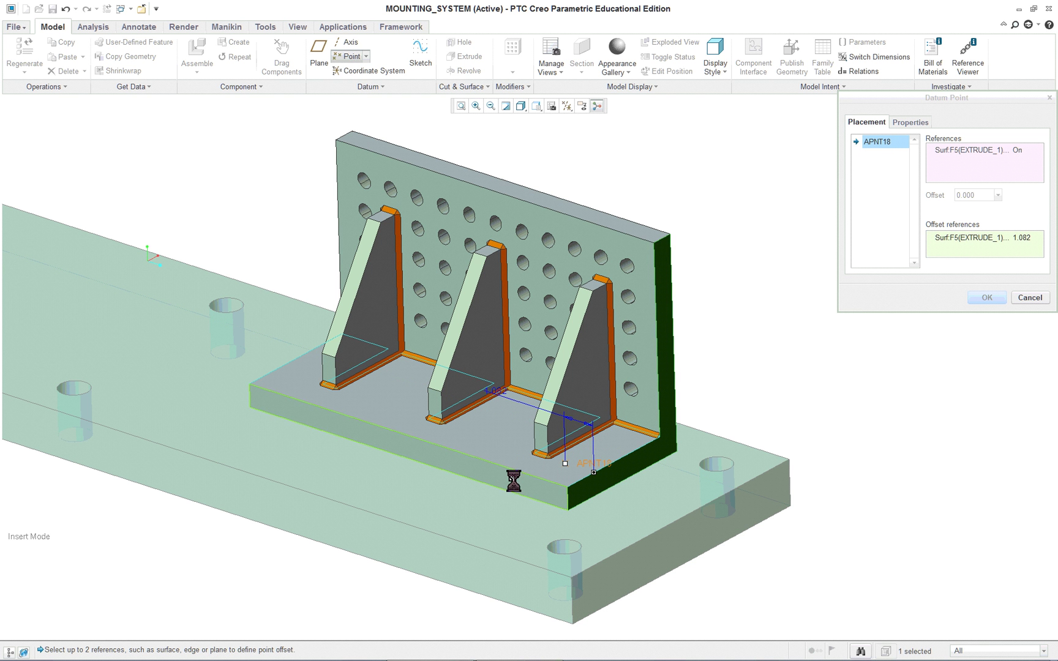
{"action": "left_click", "coordinate": [753, 451], "text": "ctrl"}
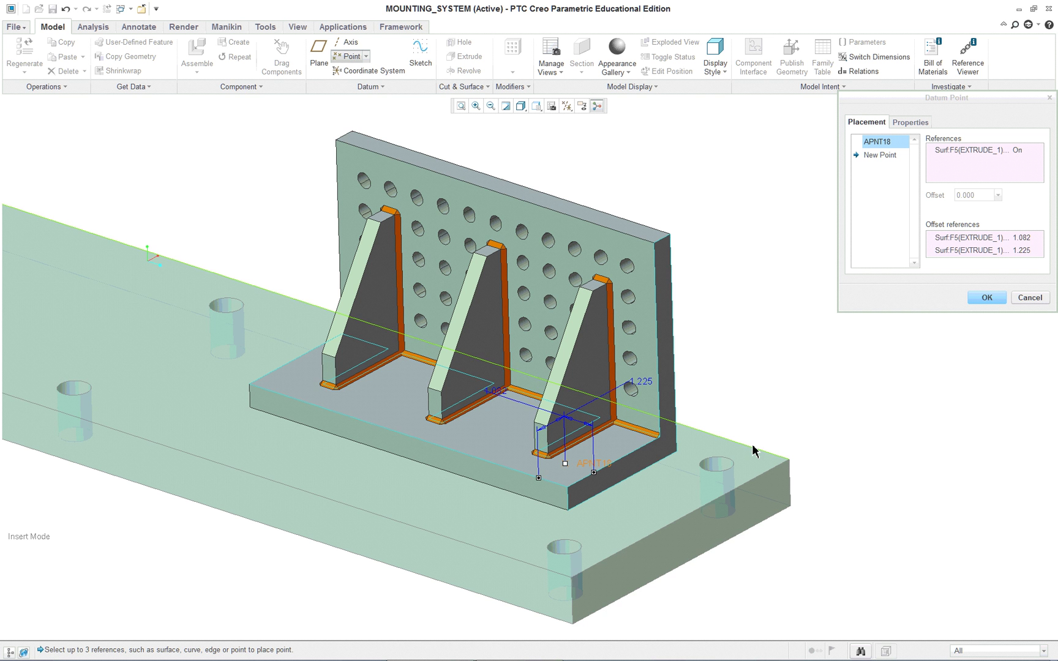
{"action": "scroll", "coordinate": [758, 358], "scroll_direction": "down", "scroll_amount": 2}
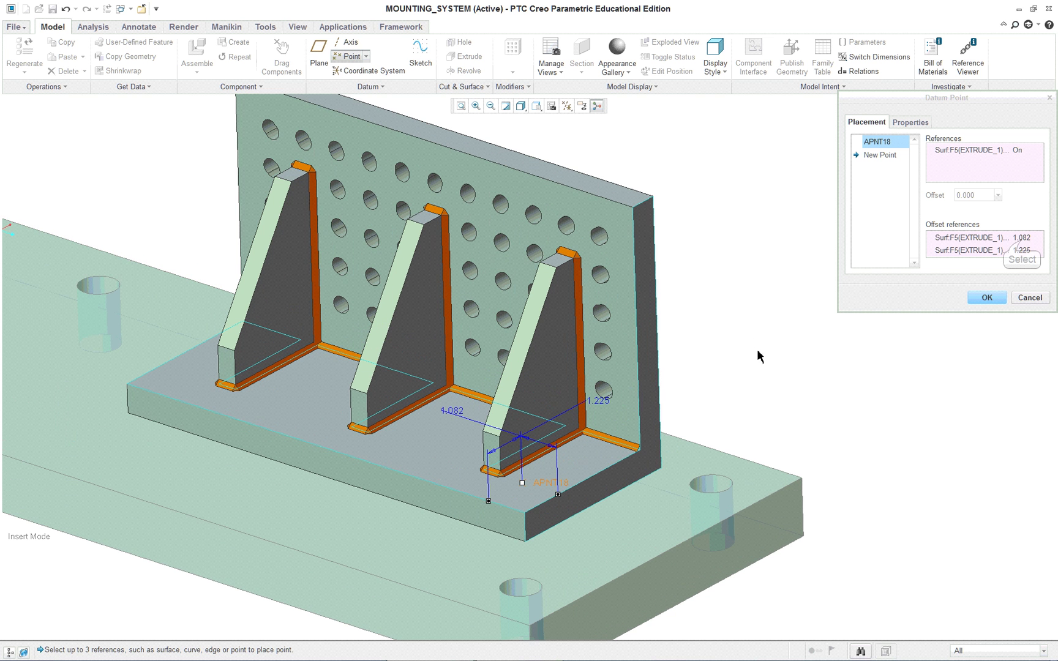
Set both APNT18 offset distances to 0.750 and finish the datum point.
{"action": "left_click", "coordinate": [1019, 240]}
{"action": "type", "text": "0.75"}
{"action": "key", "text": "Return"}
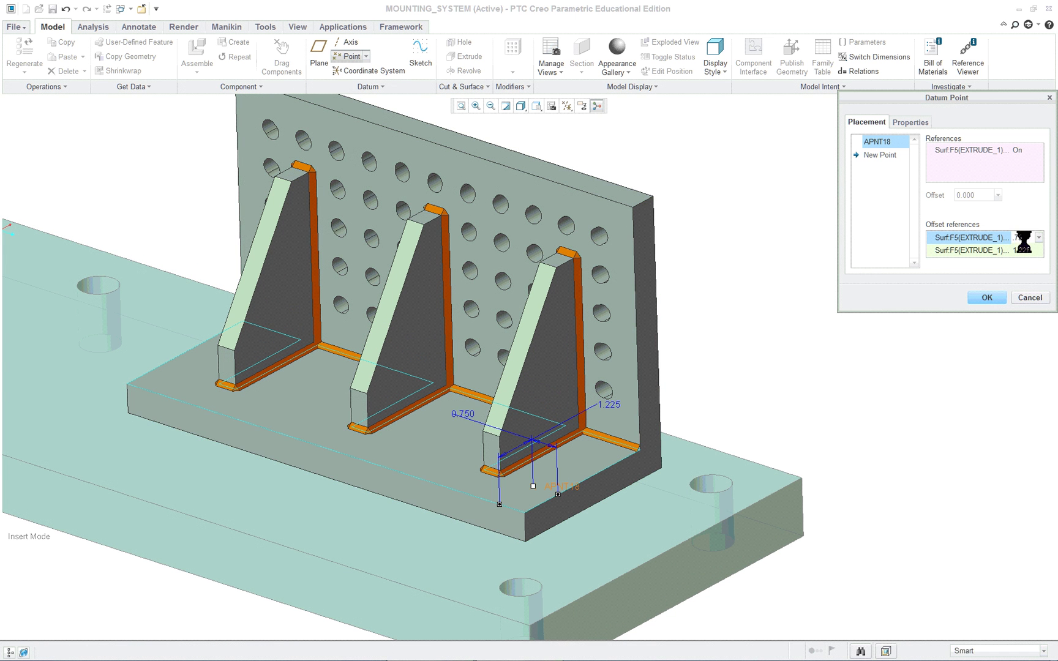
{"action": "left_click", "coordinate": [1021, 251]}
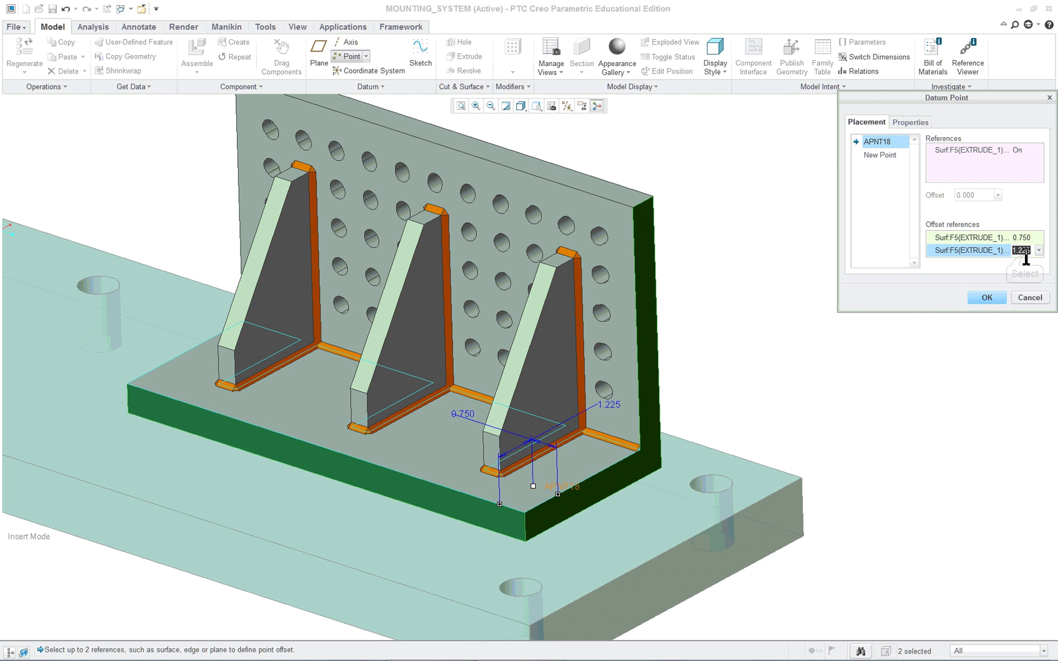
{"action": "type", "text": ".75"}
{"action": "key", "text": "Return"}
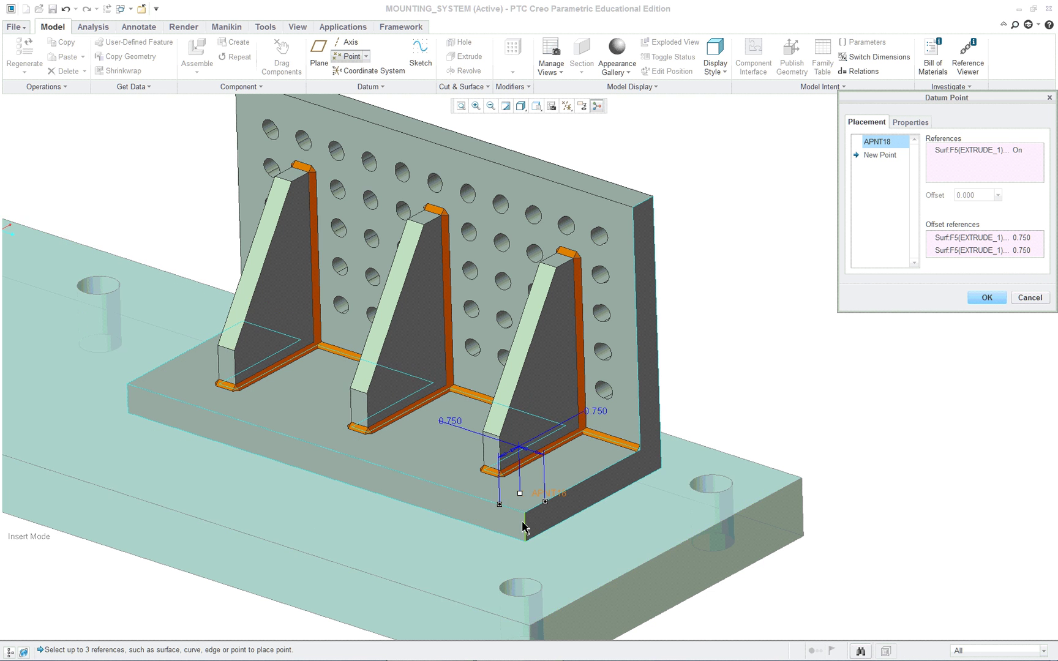
{"action": "scroll", "coordinate": [520, 493], "scroll_direction": "up", "scroll_amount": 2}
{"action": "left_click", "coordinate": [987, 297]}
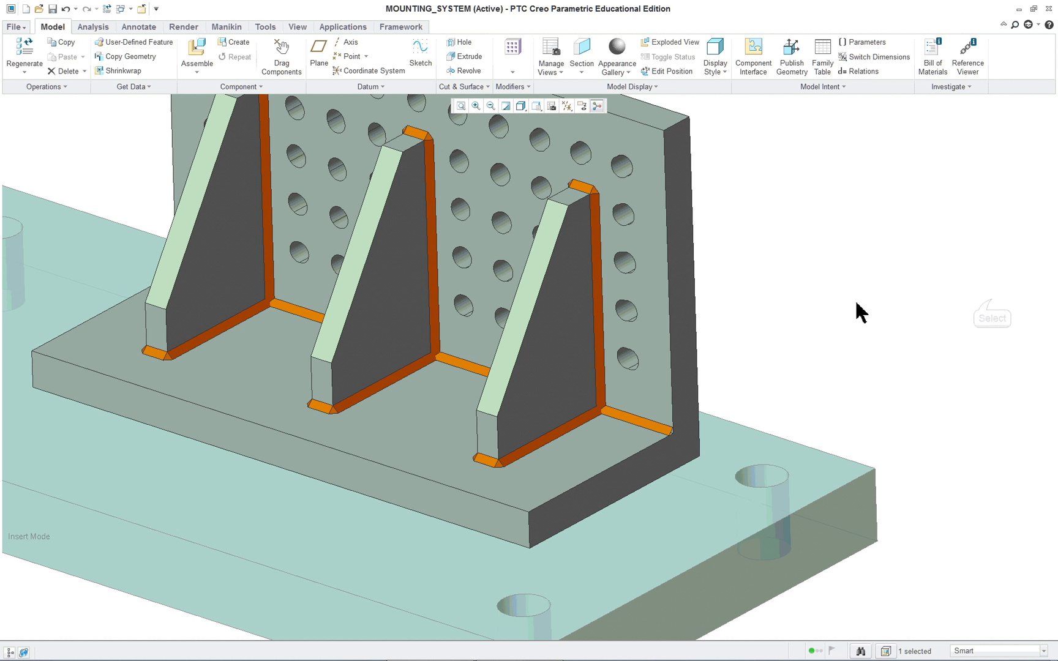
Turn on datum point display with point labels shown on the model.
{"action": "left_click", "coordinate": [569, 140]}
{"action": "left_click", "coordinate": [566, 106]}
{"action": "left_click", "coordinate": [587, 147]}
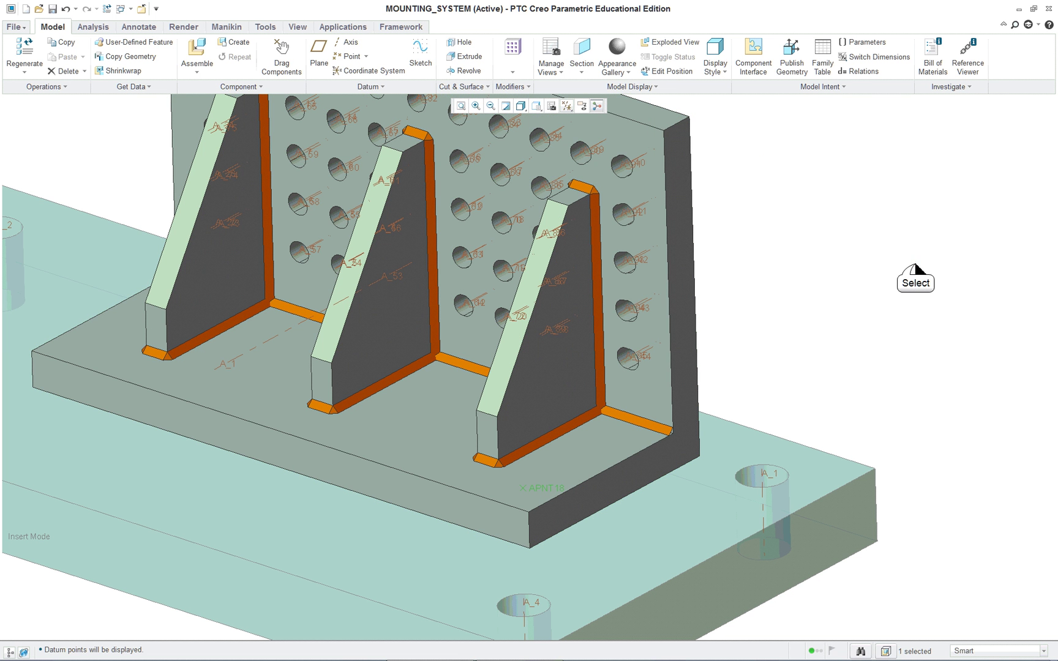
Create datum axis AA_1 through APNT18, normal to the bracket's base top surface.
{"action": "left_click", "coordinate": [916, 270]}
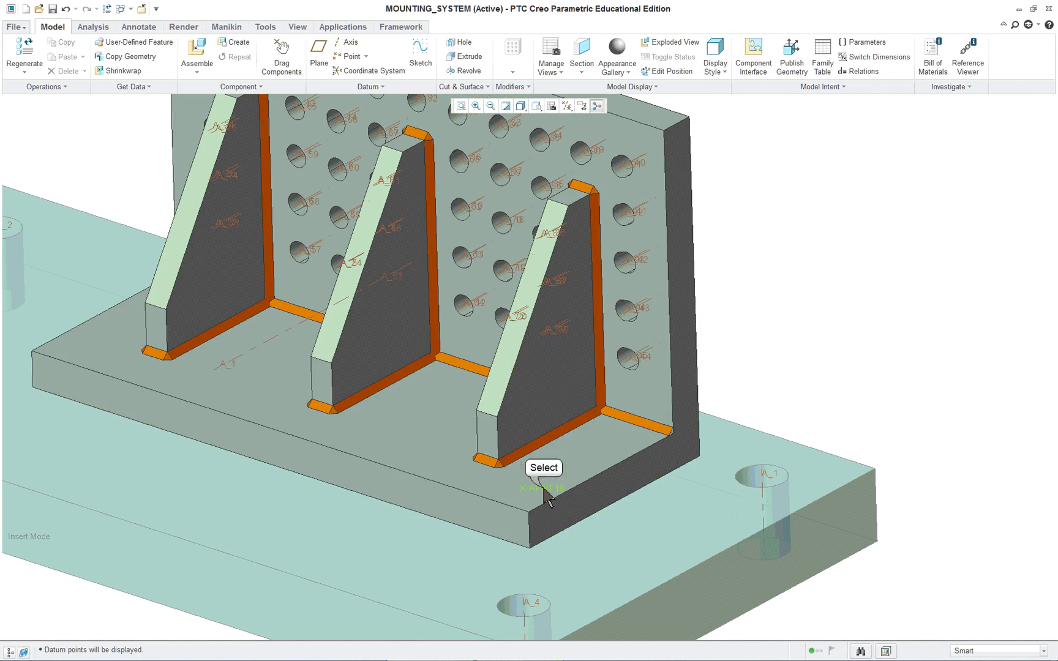
{"action": "left_click", "coordinate": [543, 488]}
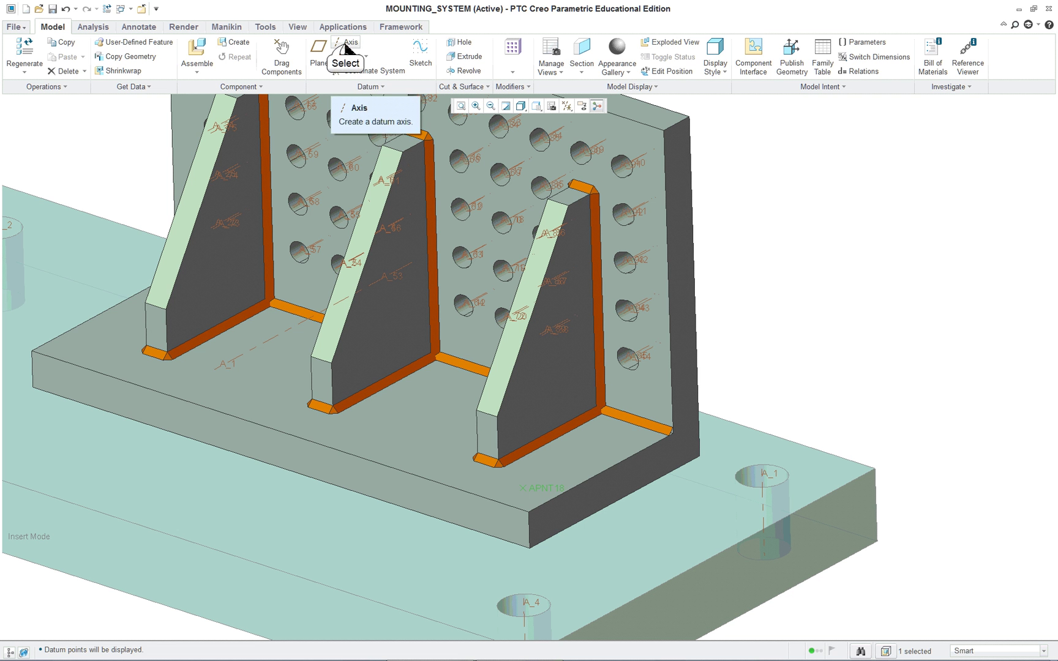
{"action": "left_click", "coordinate": [346, 46]}
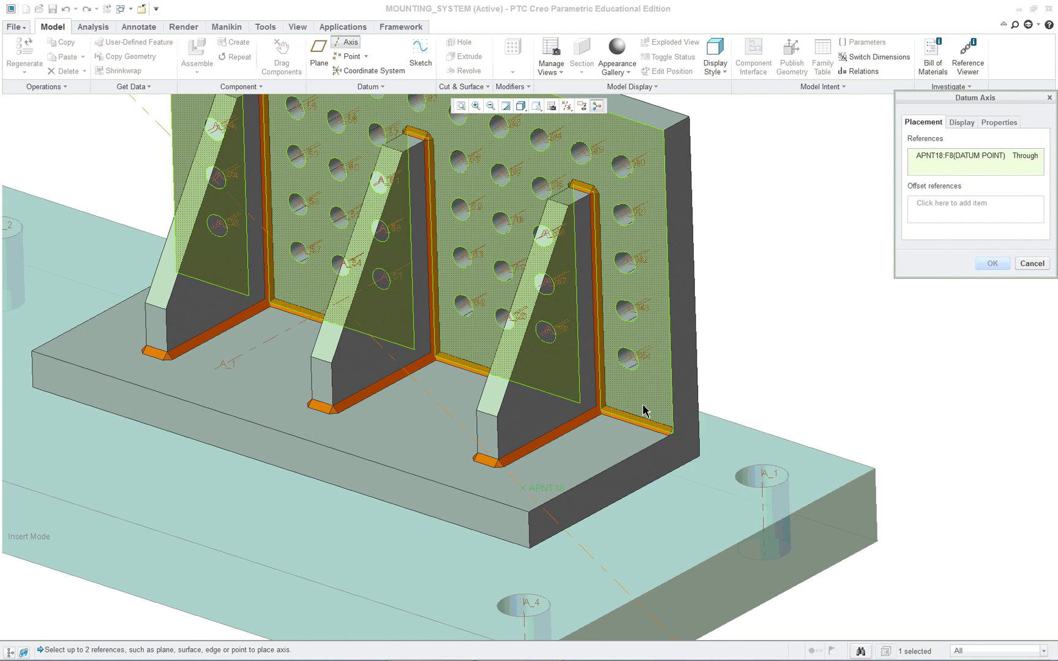
{"action": "left_click", "coordinate": [567, 465]}
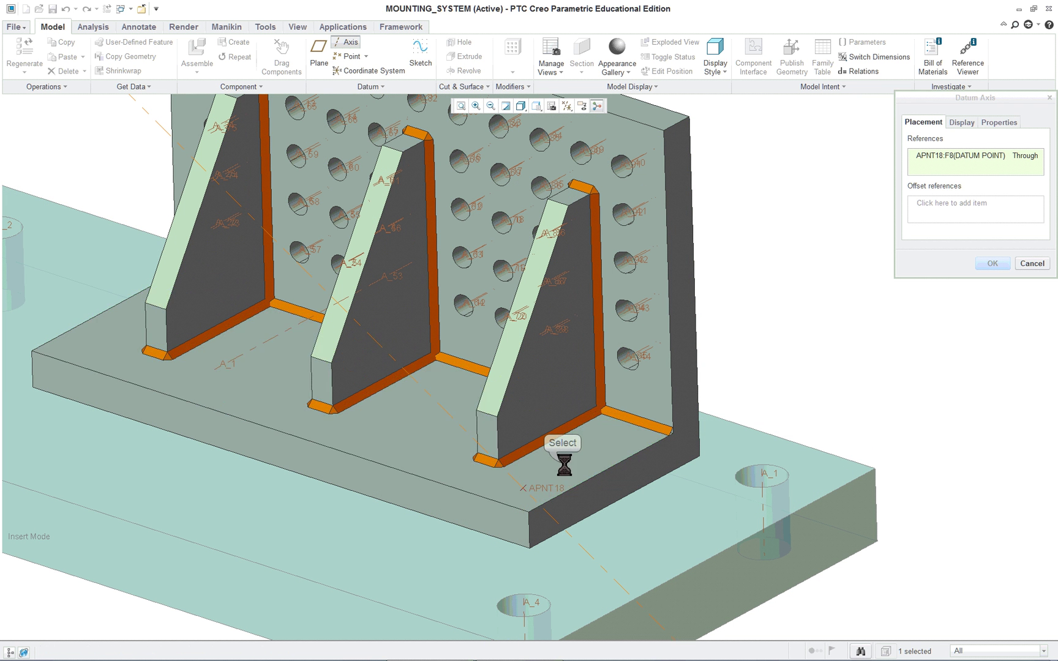
{"action": "left_click", "coordinate": [1038, 169]}
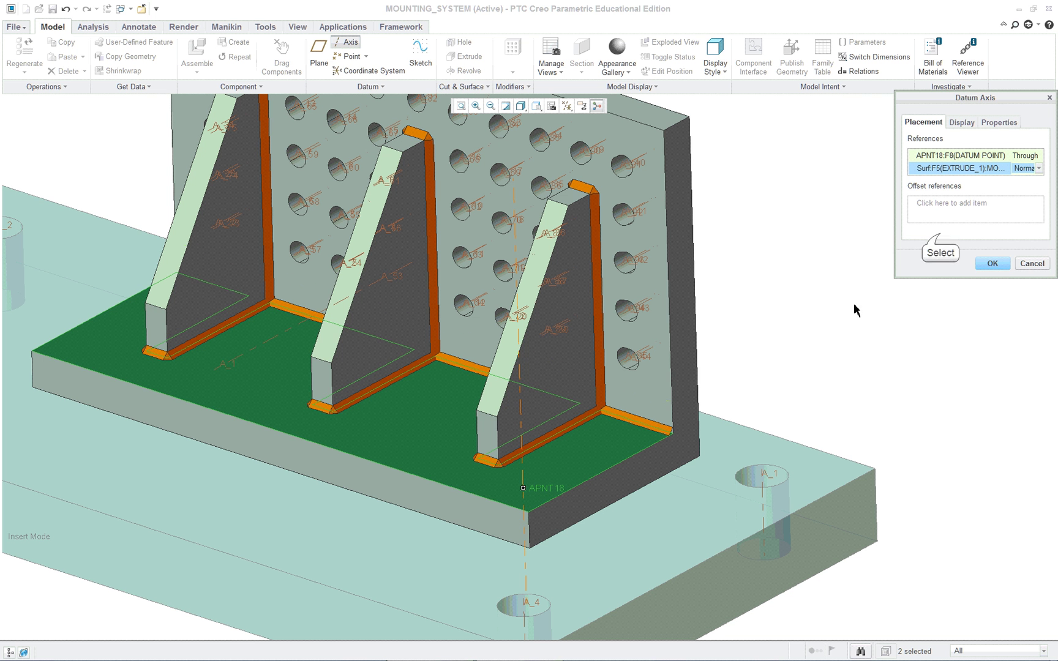
{"action": "left_click", "coordinate": [998, 268]}
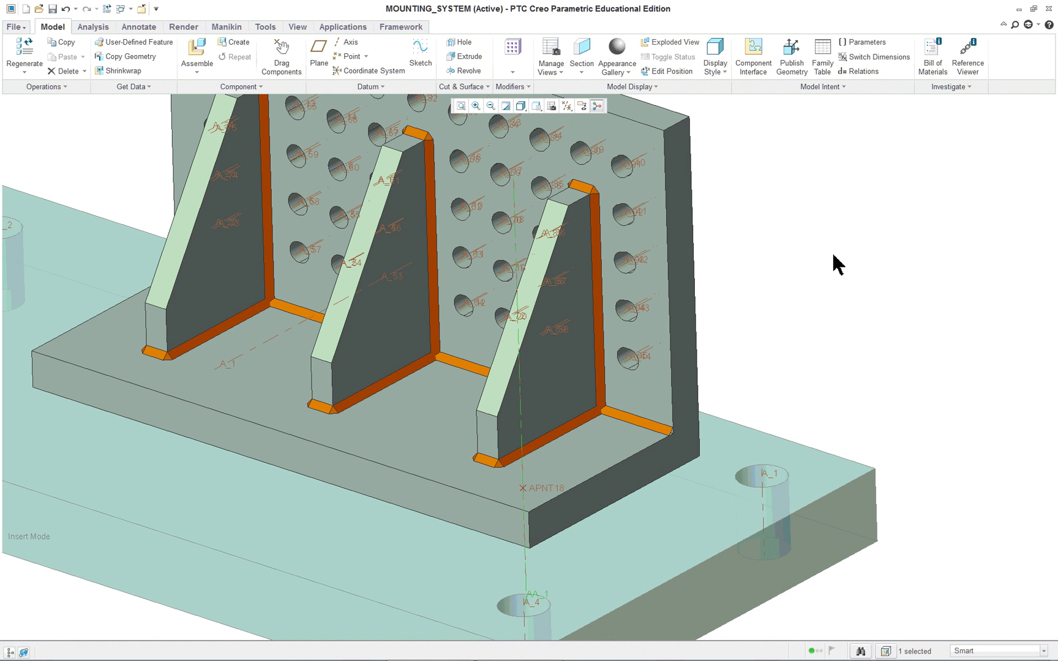
{"action": "scroll", "coordinate": [822, 531], "scroll_direction": "up", "scroll_amount": 4}
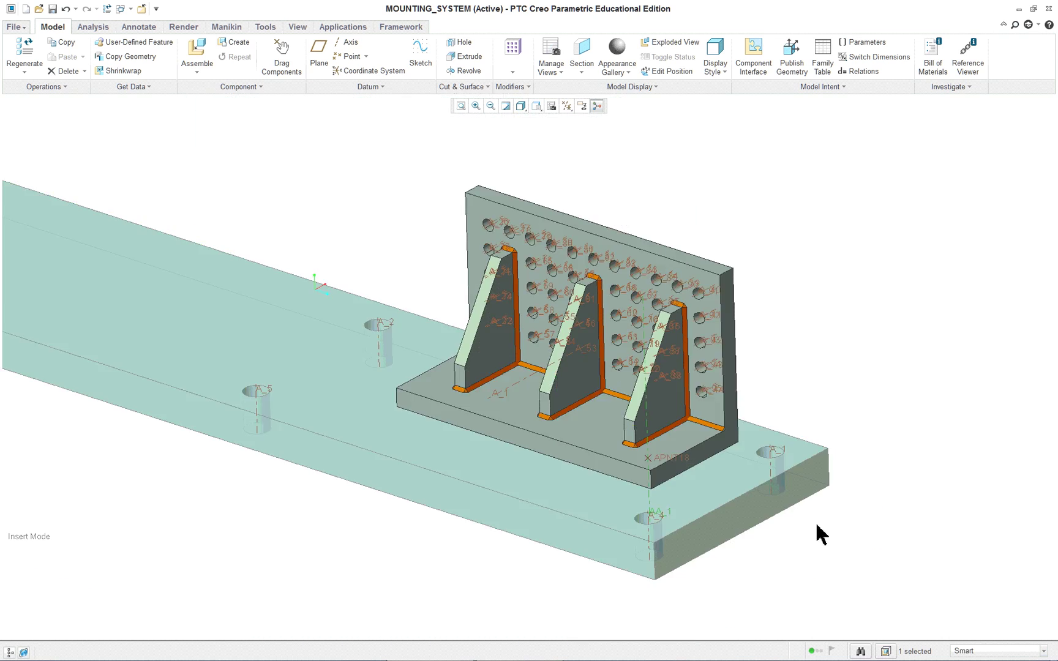
{"action": "scroll", "coordinate": [805, 472], "scroll_direction": "down", "scroll_amount": 3}
{"action": "scroll", "coordinate": [804, 472], "scroll_direction": "down", "scroll_amount": 3}
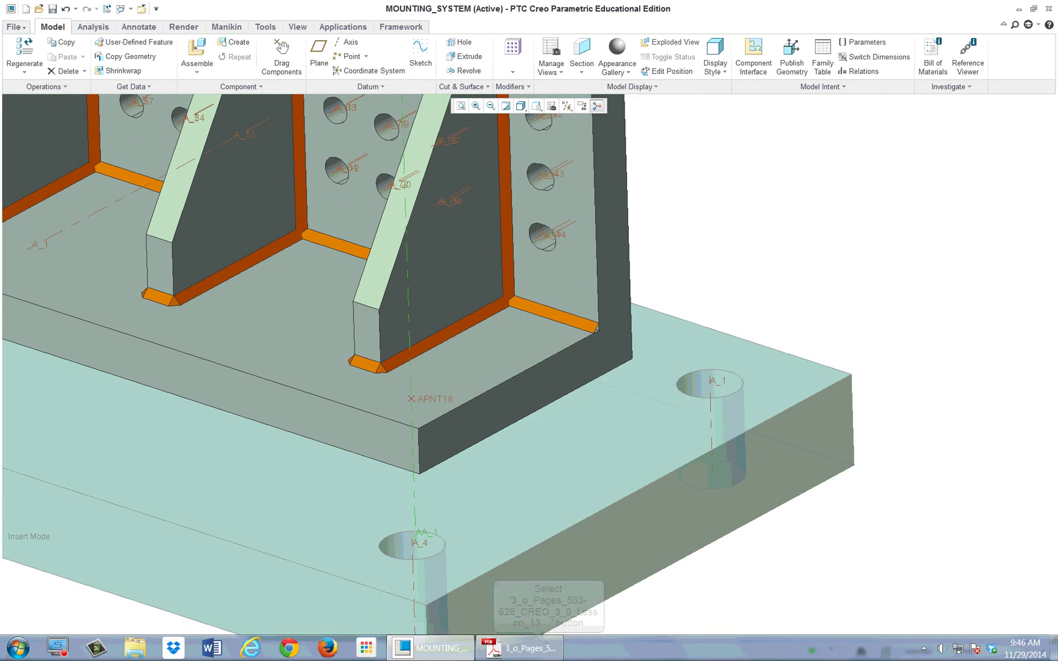
Bring up the lesson PDF and scroll to page 26 (608) with Figure 13.9's screw-placement steps.
{"action": "left_click", "coordinate": [560, 649]}
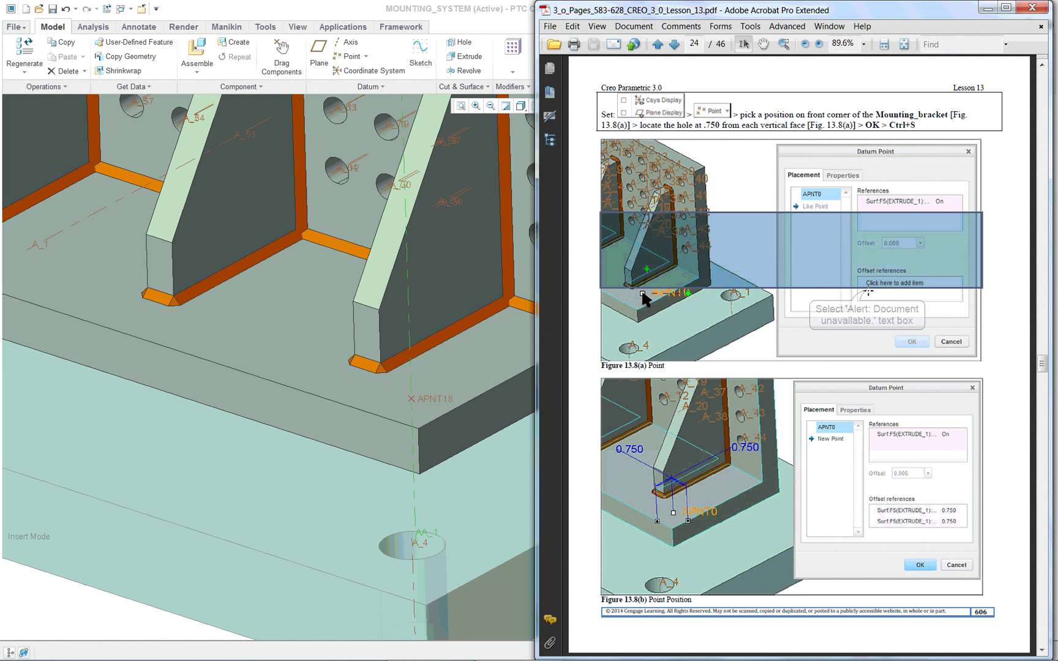
{"action": "scroll", "coordinate": [868, 292], "scroll_direction": "down", "scroll_amount": 3}
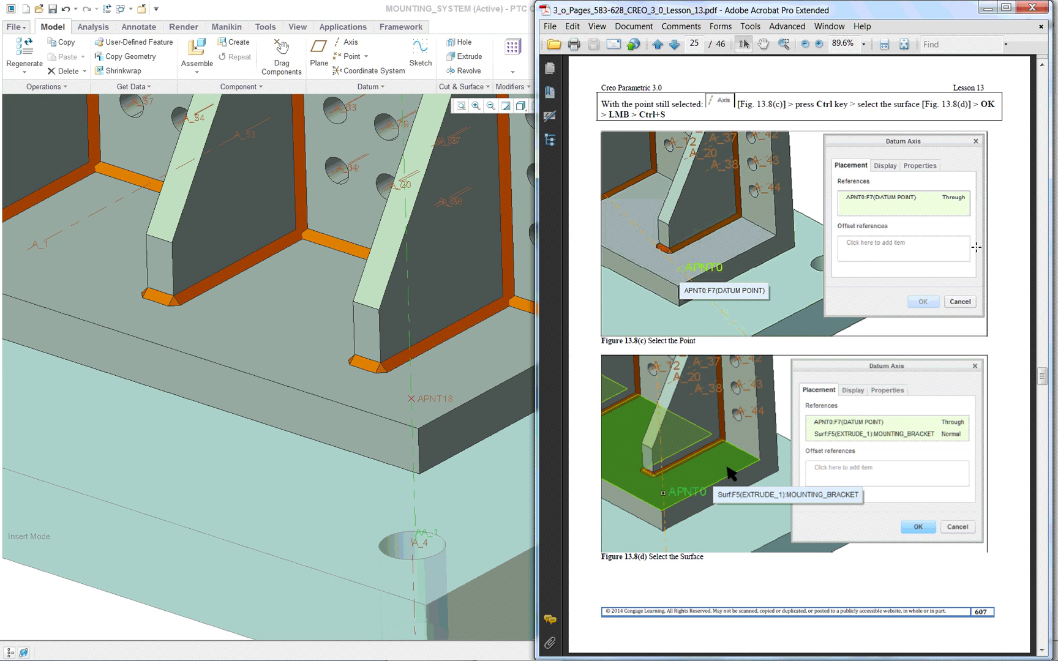
{"action": "scroll", "coordinate": [992, 238], "scroll_direction": "down", "scroll_amount": 3}
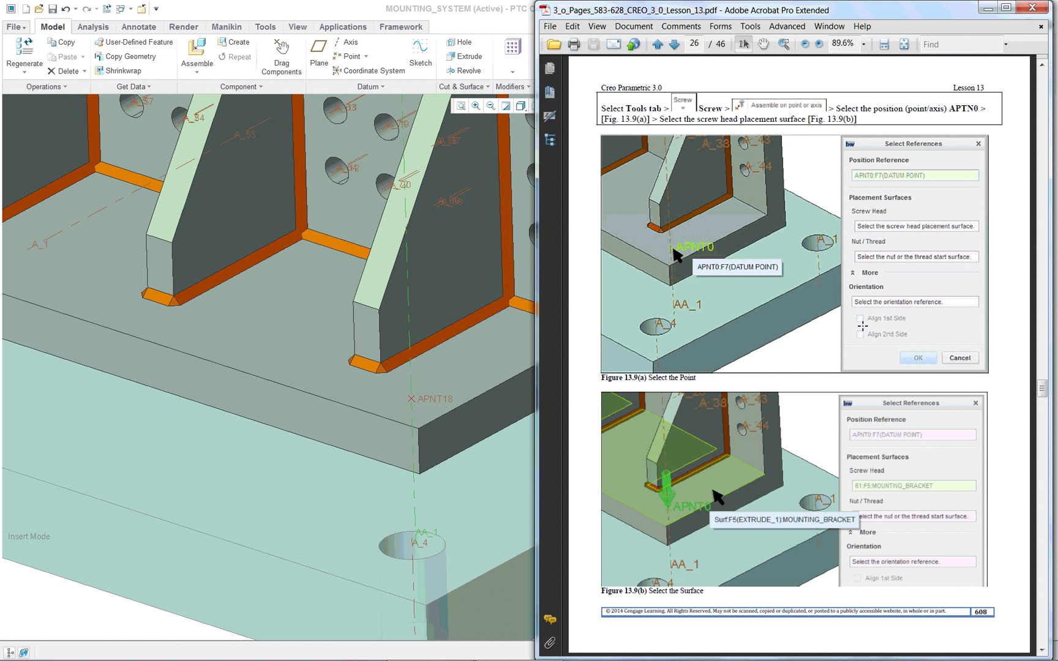
Place a screw at APNT18, head on the bracket's top face, thread starting in the base plate.
{"action": "left_click", "coordinate": [466, 26]}
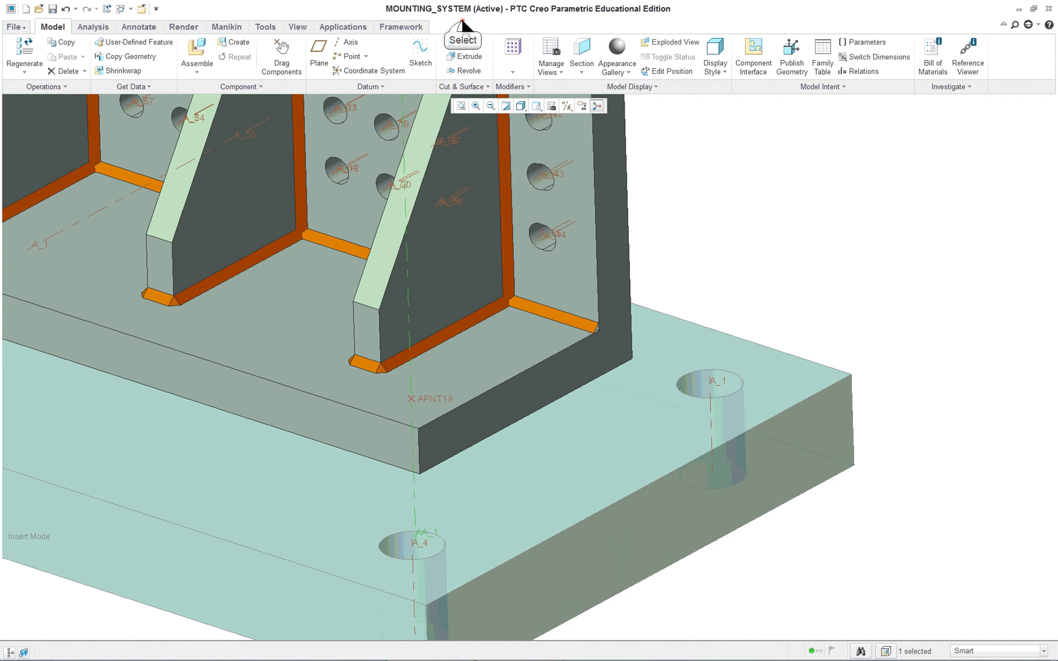
{"action": "left_click", "coordinate": [265, 29]}
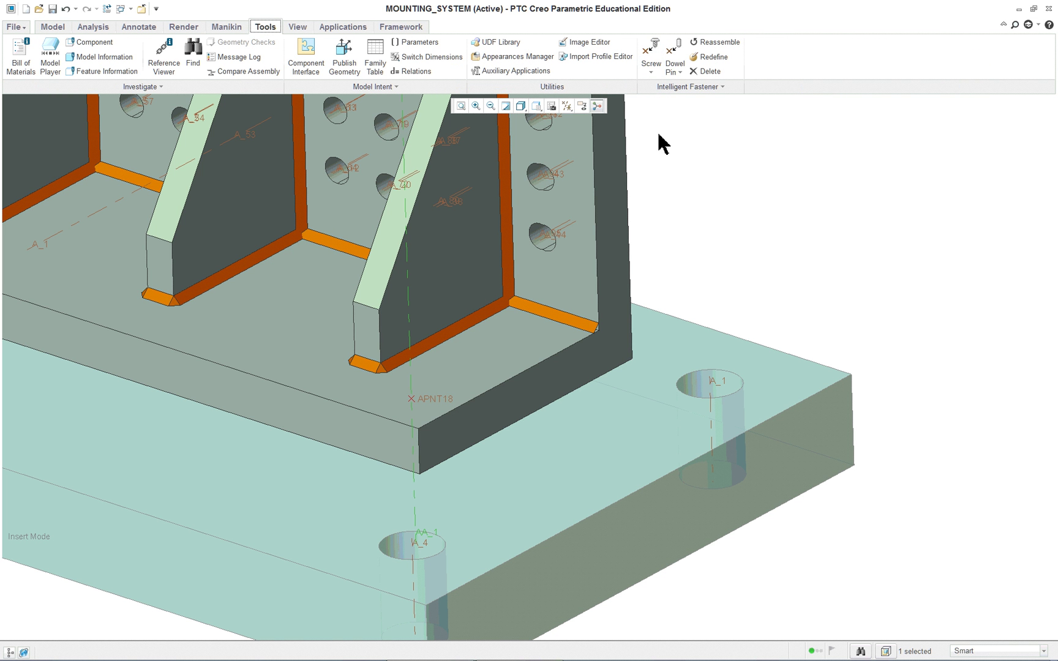
{"action": "left_click", "coordinate": [650, 50]}
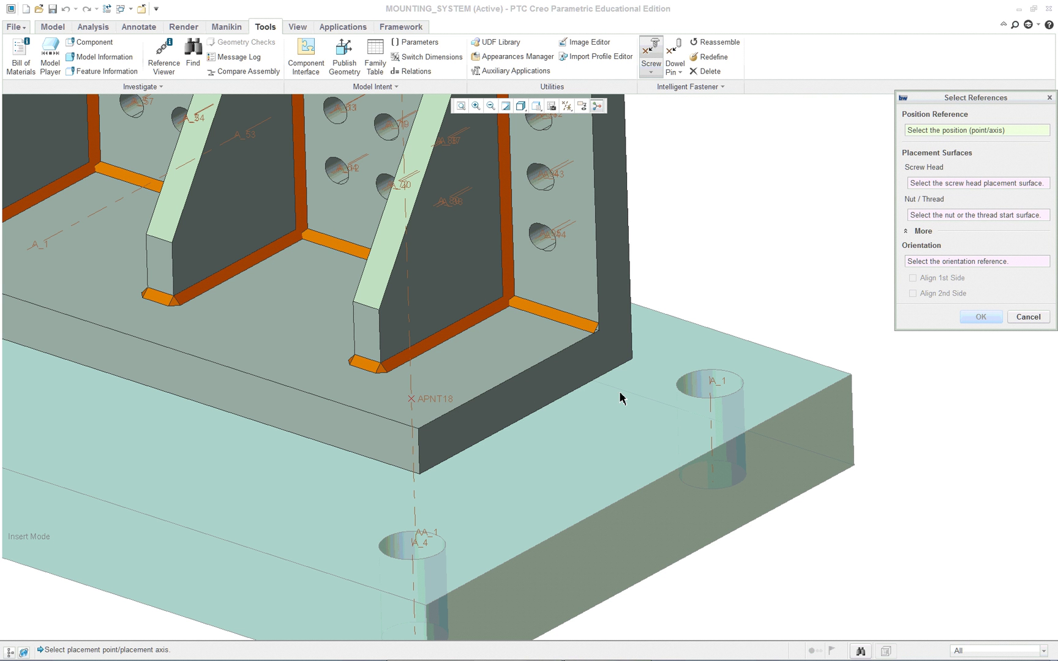
{"action": "left_click", "coordinate": [410, 399]}
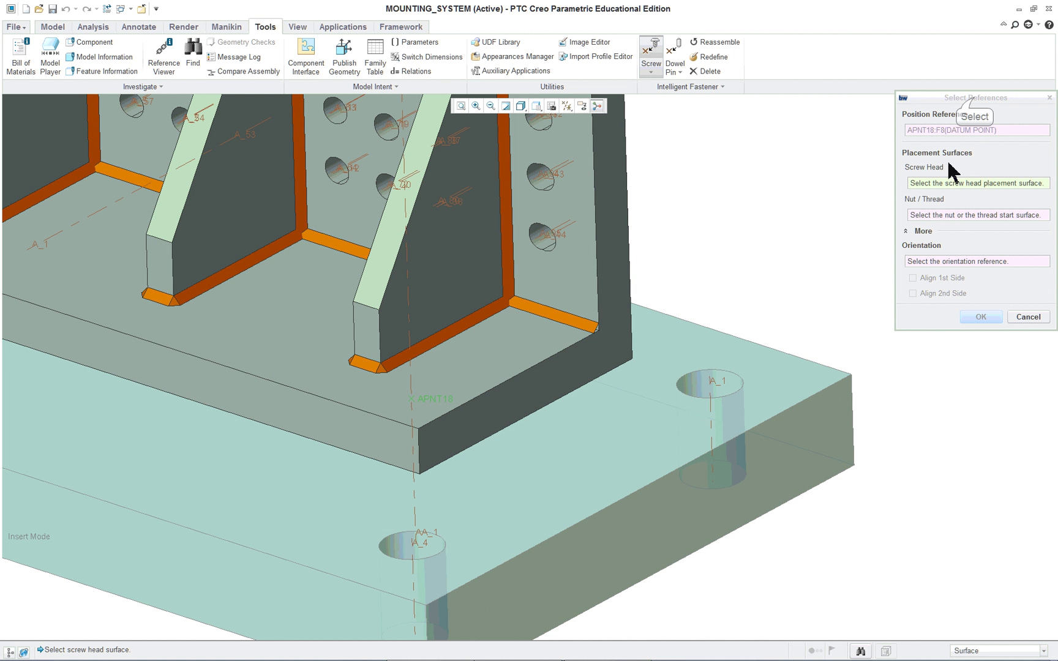
{"action": "left_click_drag", "start_coordinate": [973, 98], "coordinate": [854, 83]}
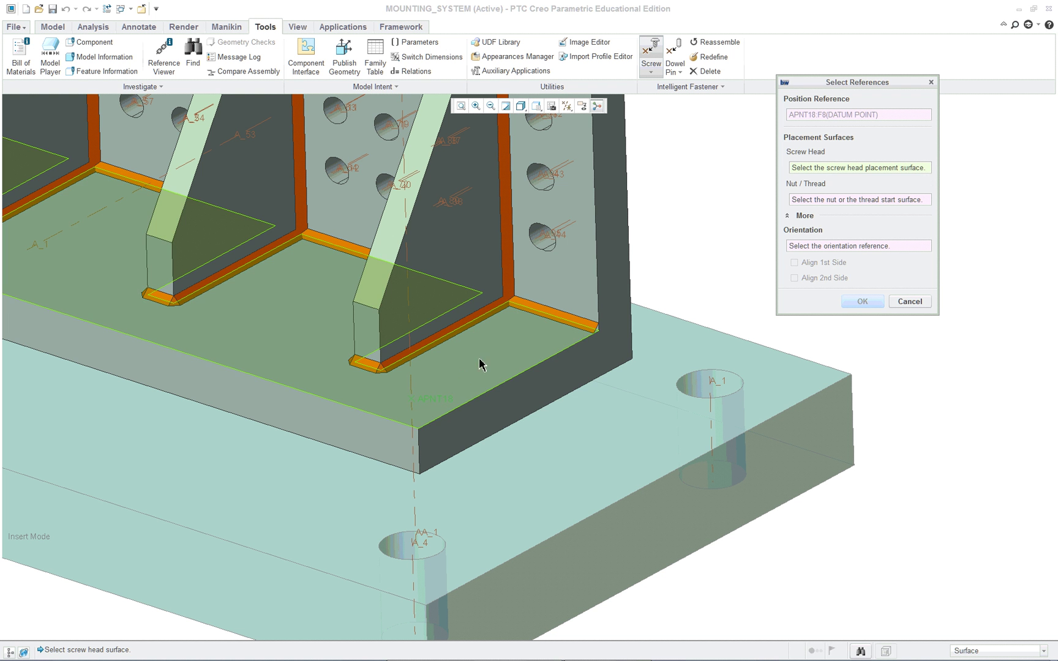
{"action": "left_click", "coordinate": [462, 380]}
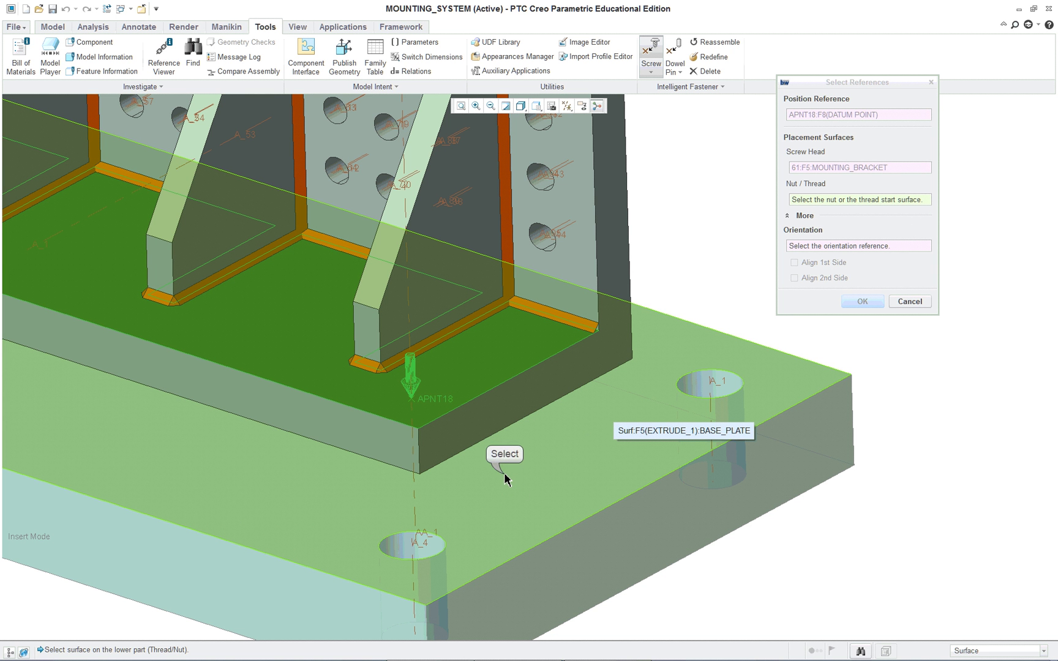
{"action": "left_click", "coordinate": [484, 477]}
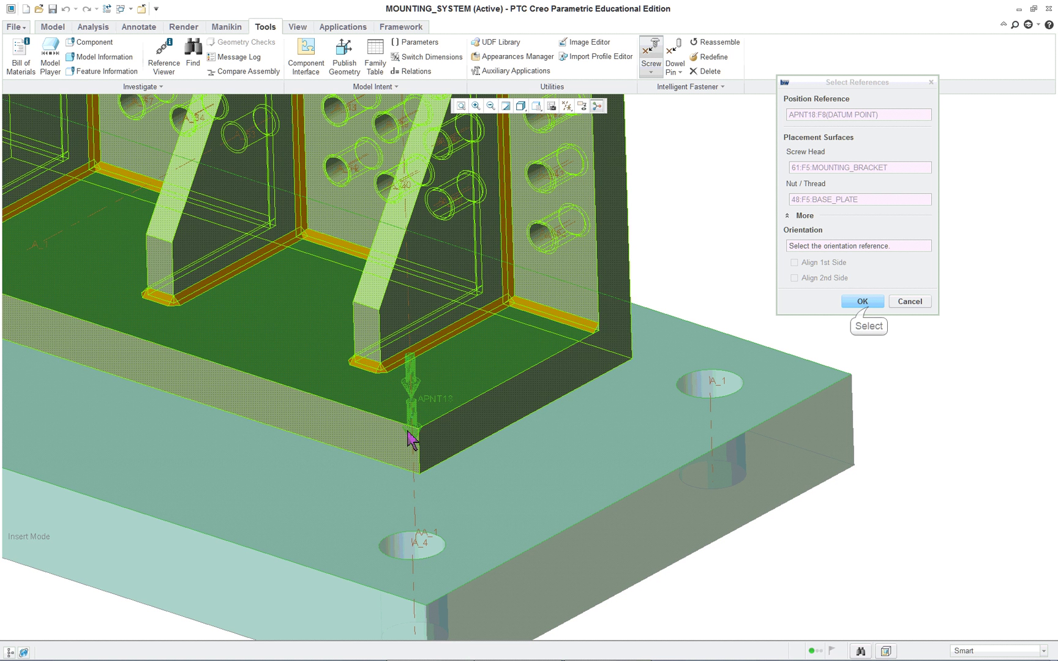
{"action": "left_click", "coordinate": [863, 304]}
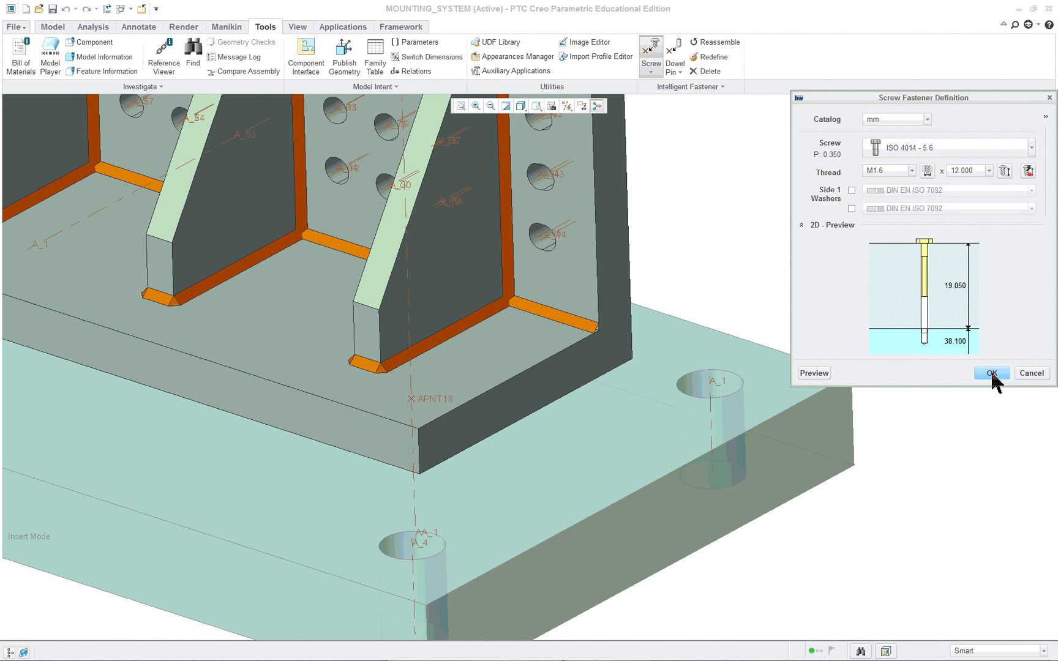
Expand the hole and thread options and reposition the Screw Fastener Definition dialog.
{"action": "left_click", "coordinate": [1046, 116]}
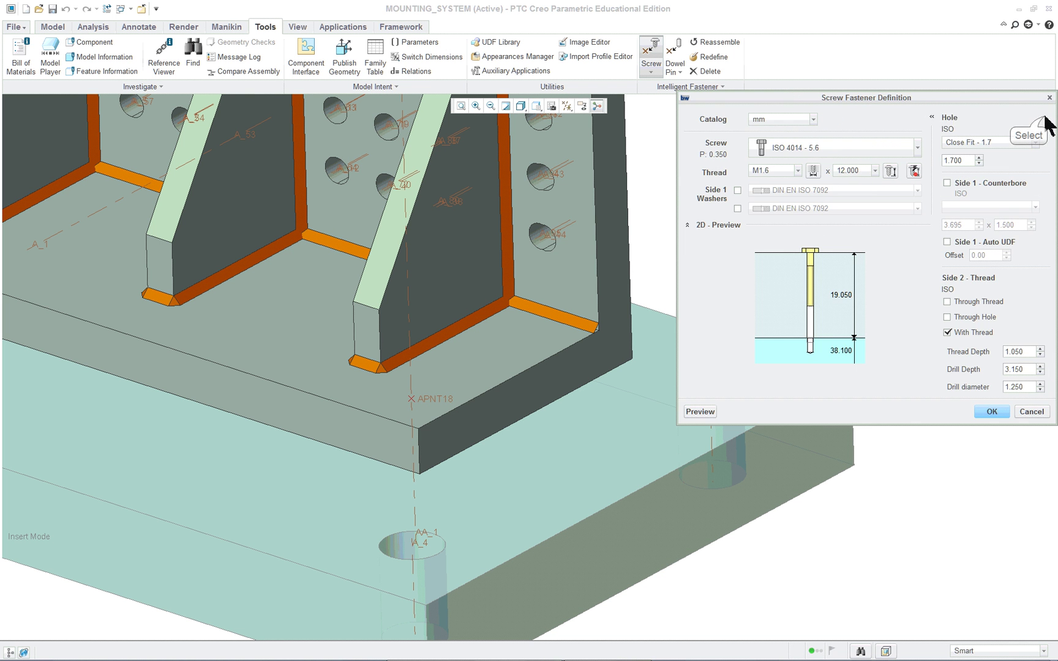
{"action": "left_click_drag", "start_coordinate": [943, 93], "coordinate": [898, 54]}
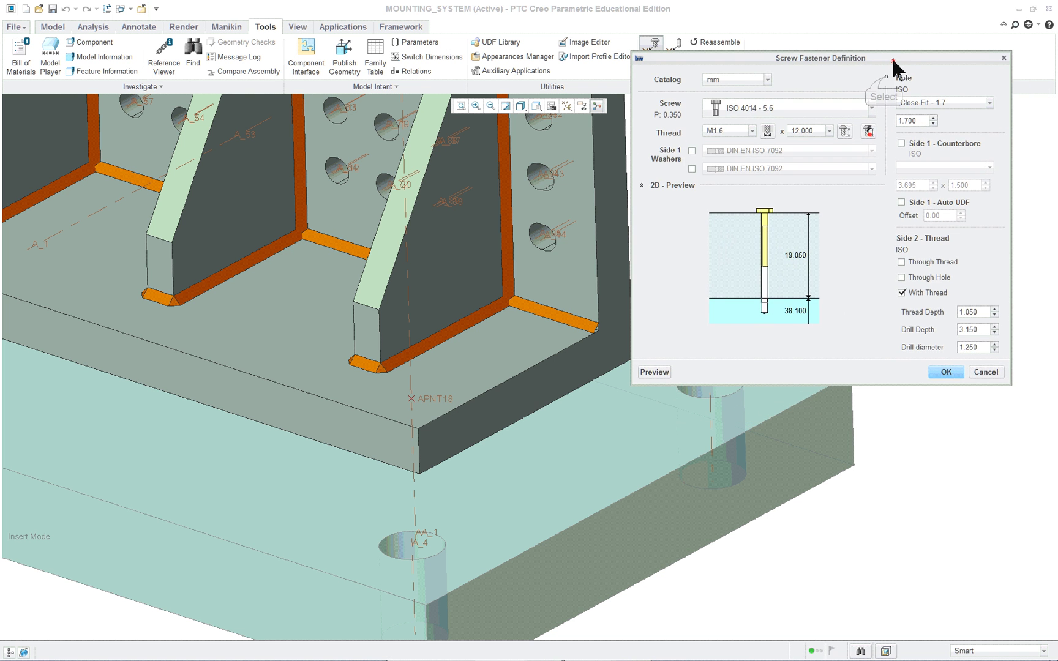
{"action": "left_click", "coordinate": [884, 78]}
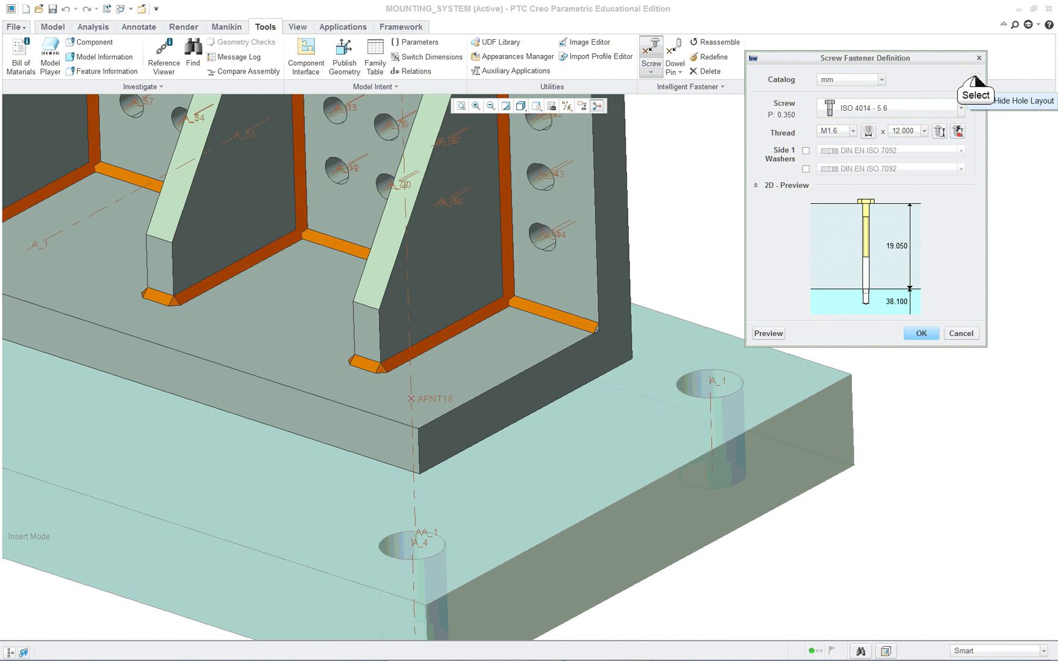
{"action": "left_click", "coordinate": [974, 80]}
{"action": "left_click_drag", "start_coordinate": [831, 61], "coordinate": [853, 52]}
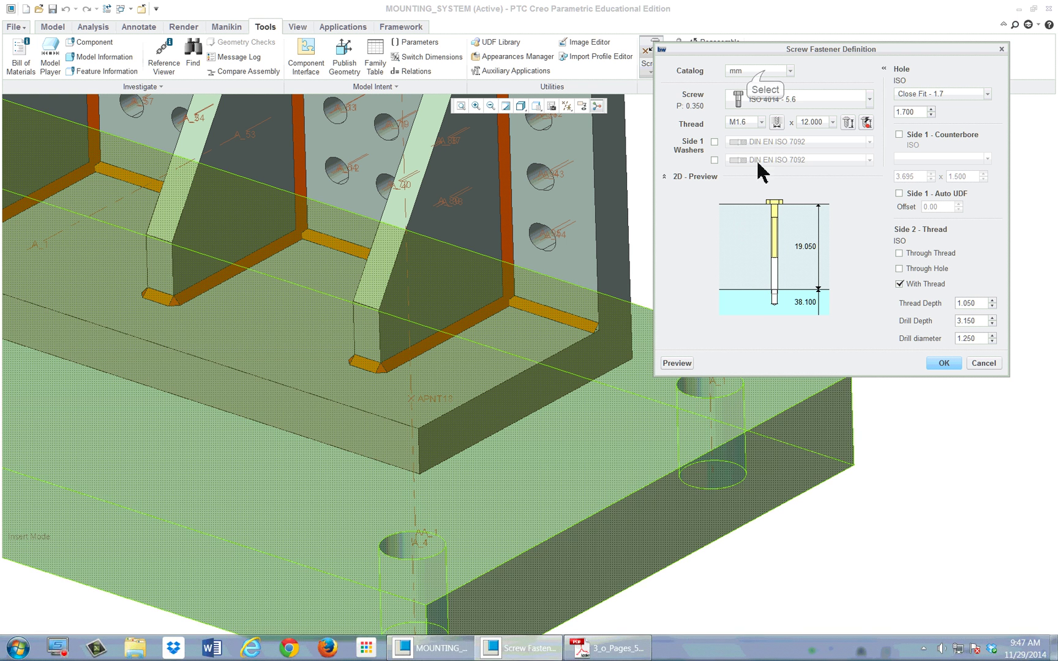
Switch the fastener catalog to inch and choose a 1/2 Hex Socket Head Cap Screw.
{"action": "left_click", "coordinate": [759, 70]}
{"action": "left_click", "coordinate": [754, 89]}
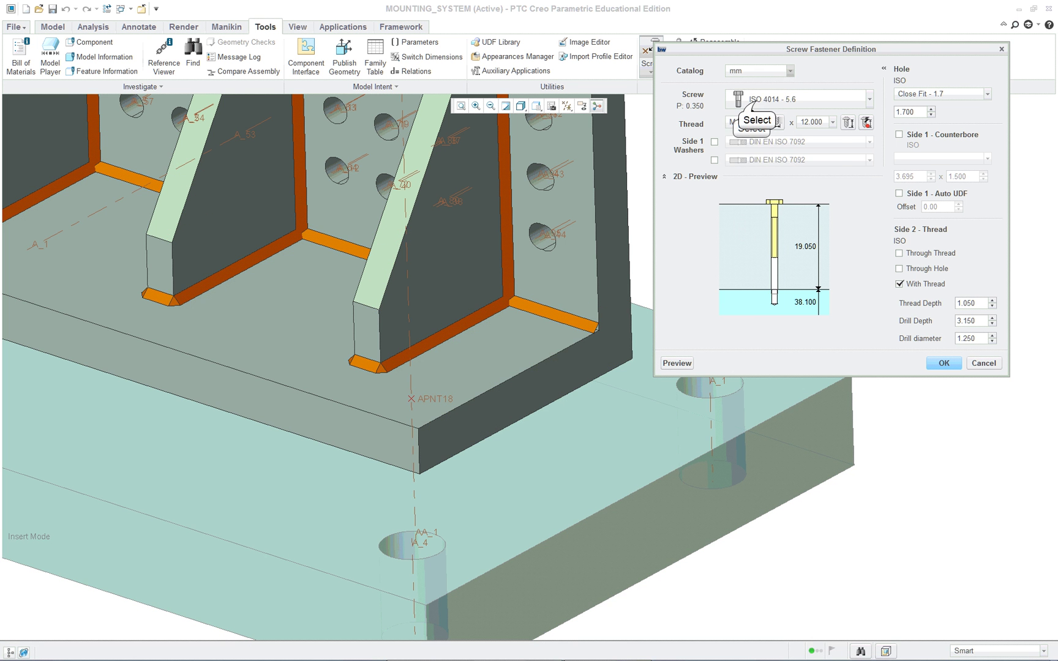
{"action": "left_click", "coordinate": [757, 102]}
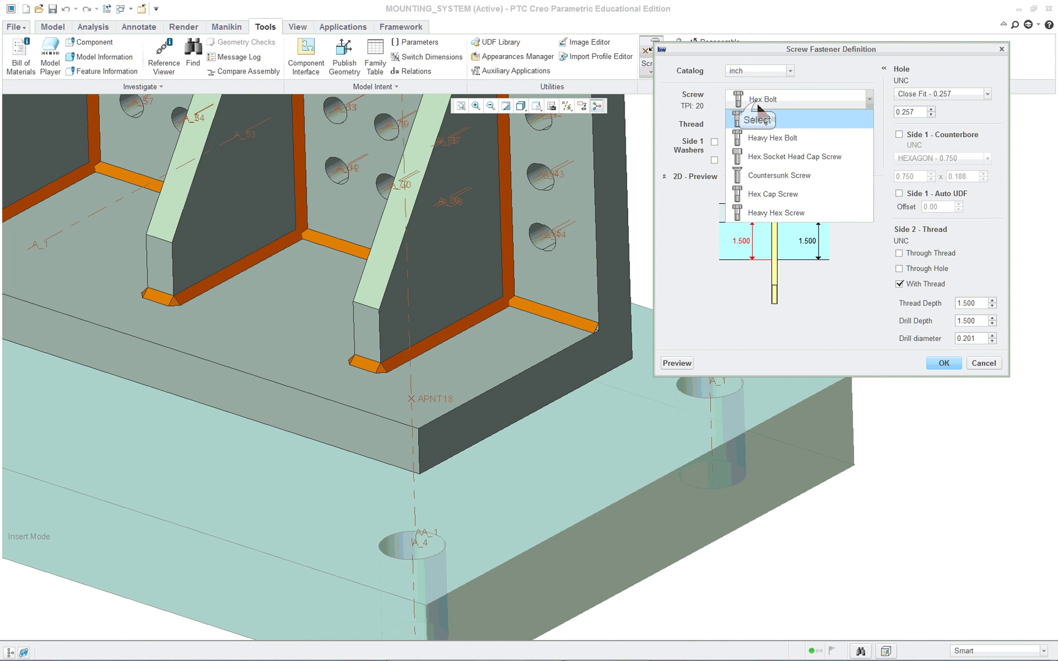
{"action": "left_click", "coordinate": [791, 158]}
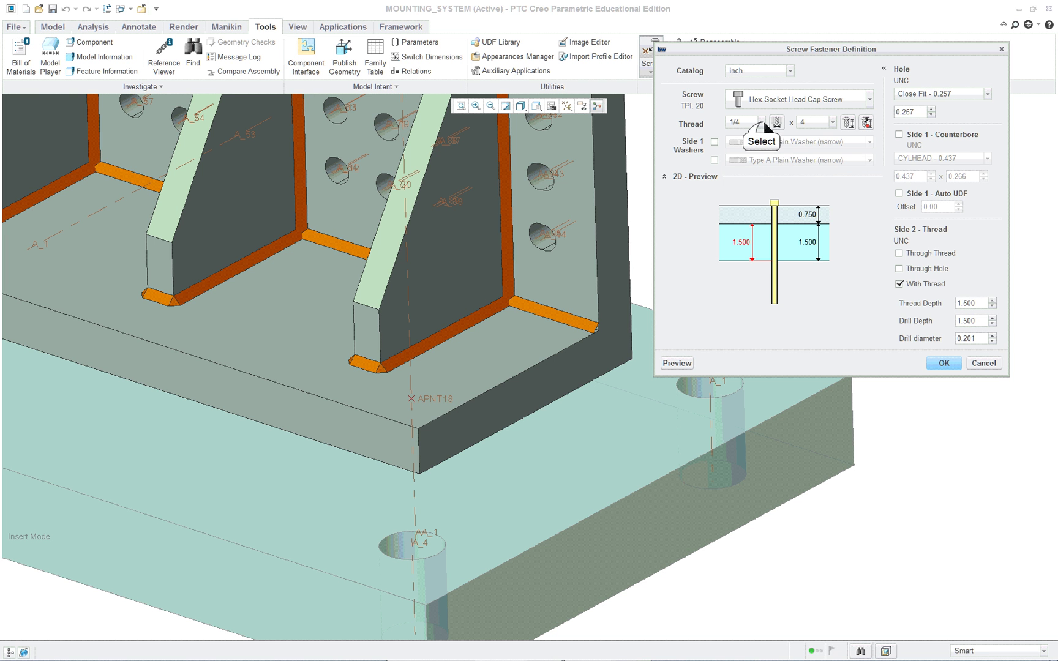
{"action": "left_click", "coordinate": [761, 122]}
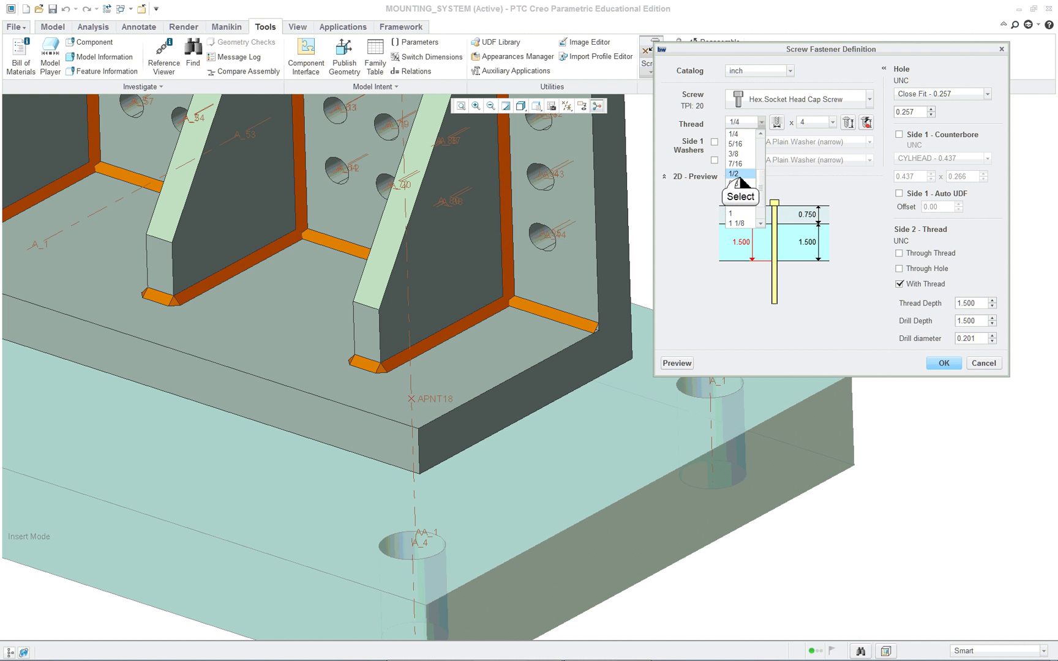
{"action": "left_click", "coordinate": [738, 177]}
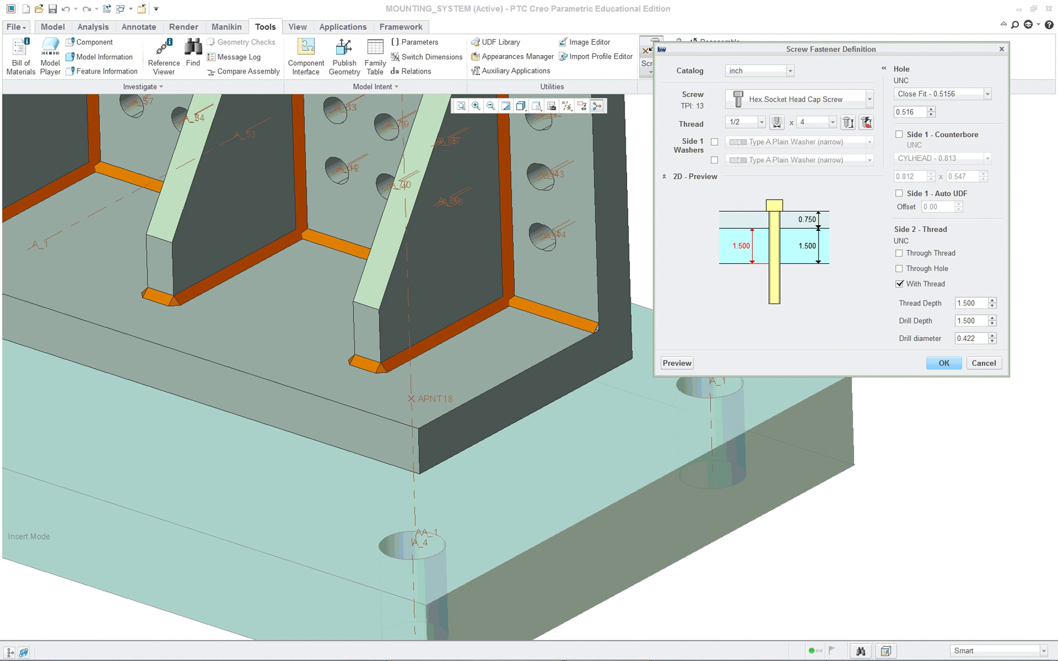
{"action": "left_click", "coordinate": [606, 649]}
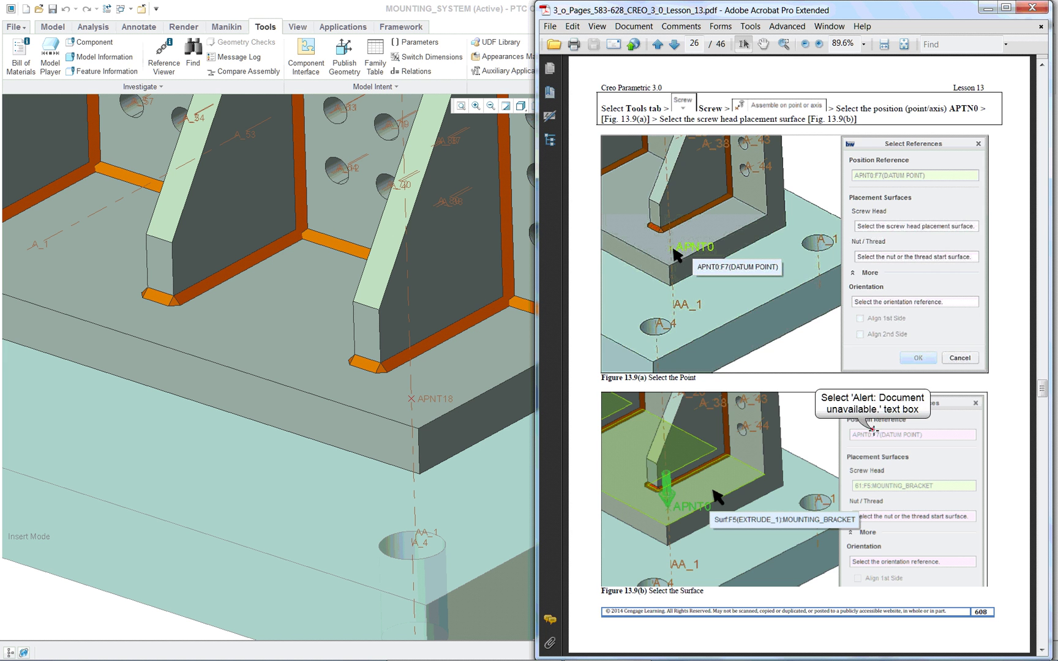
Scroll the PDF to page 27 to read Figures 13.9(c) and 13.9(d).
{"action": "scroll", "coordinate": [873, 429], "scroll_direction": "down", "scroll_amount": 1}
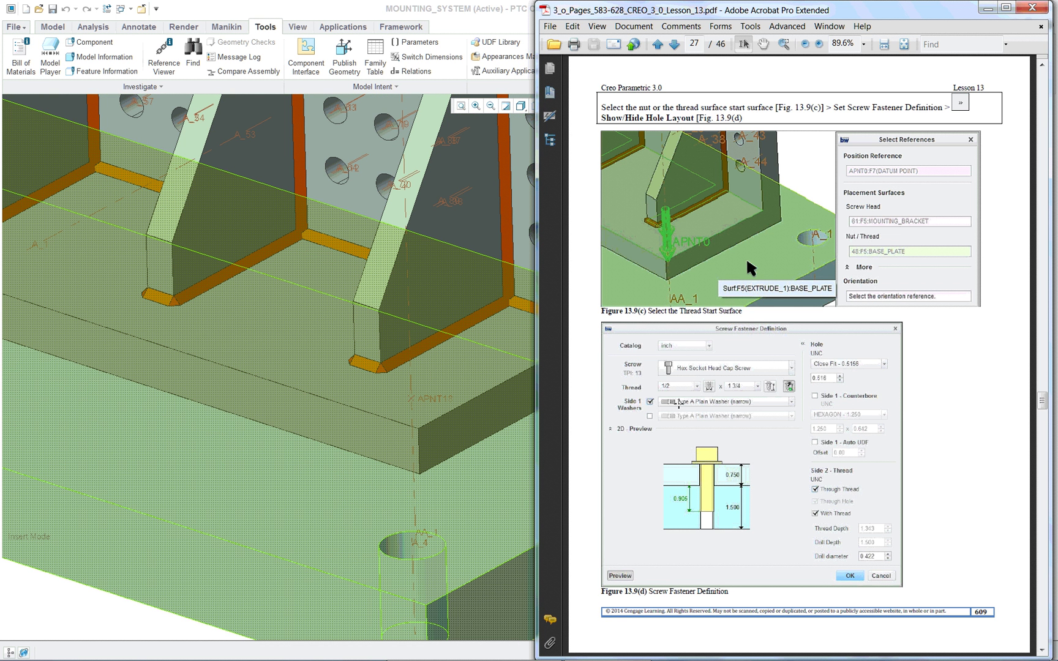
Add a Side 1 plain washer, make the thread through, and set the screw length to 1 3/4.
{"action": "left_click", "coordinate": [503, 473]}
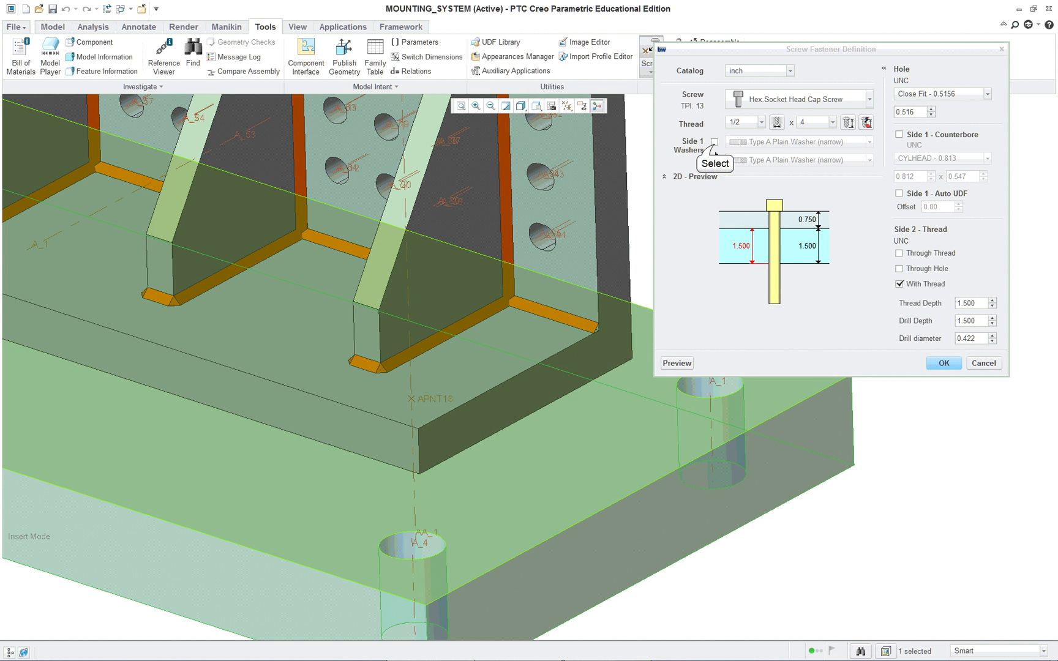
{"action": "left_click", "coordinate": [714, 142]}
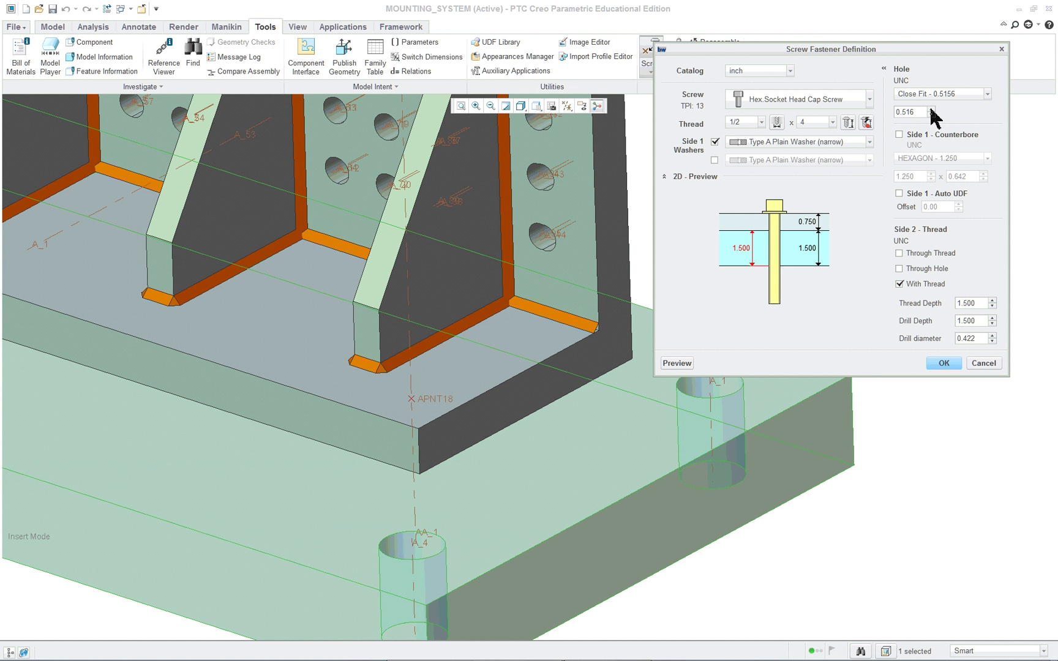
{"action": "left_click", "coordinate": [898, 253]}
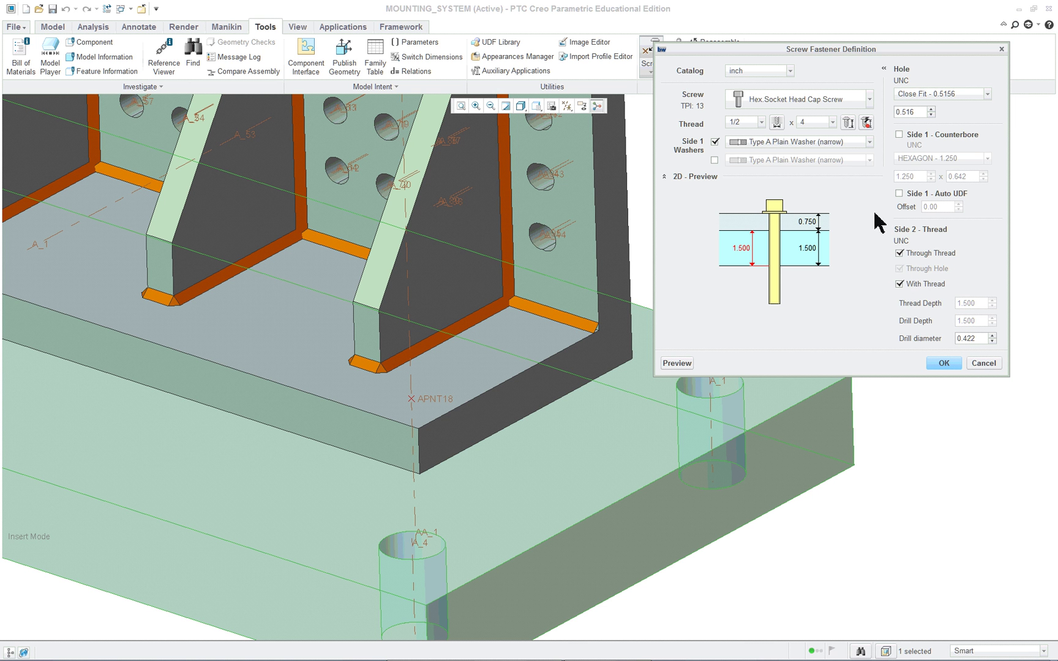
{"action": "left_click", "coordinate": [833, 122]}
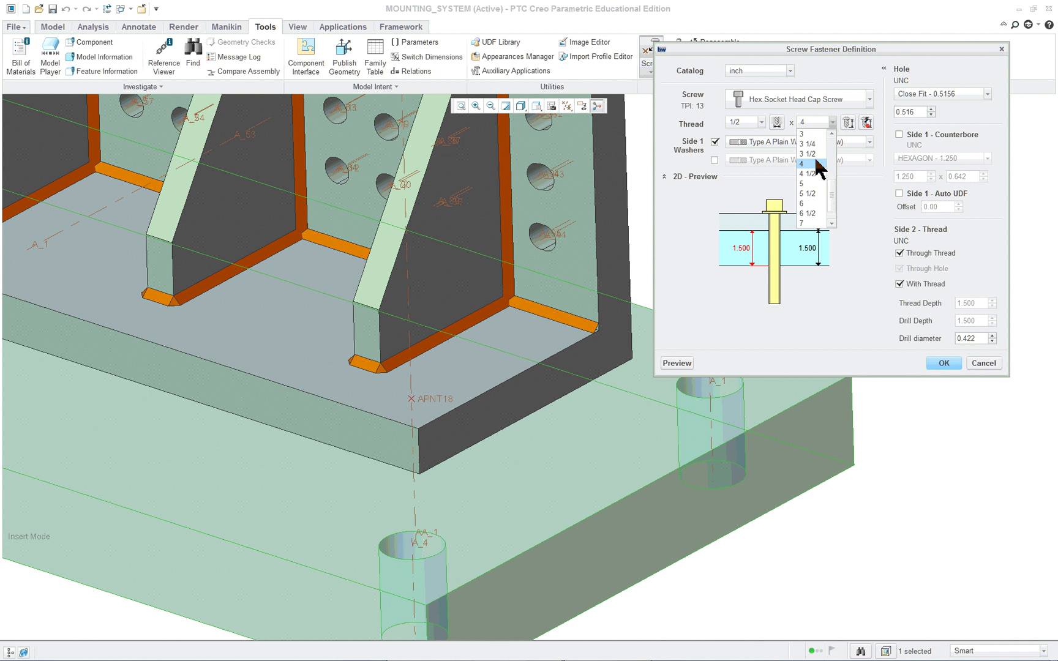
{"action": "scroll", "coordinate": [814, 172], "scroll_direction": "up", "scroll_amount": 3}
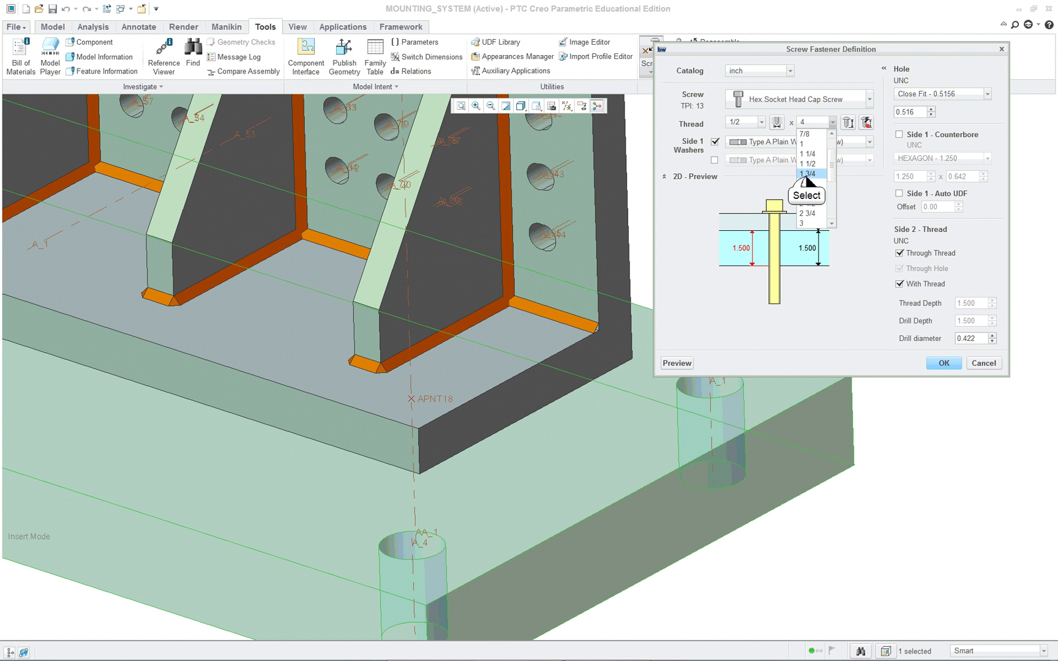
{"action": "left_click", "coordinate": [806, 175]}
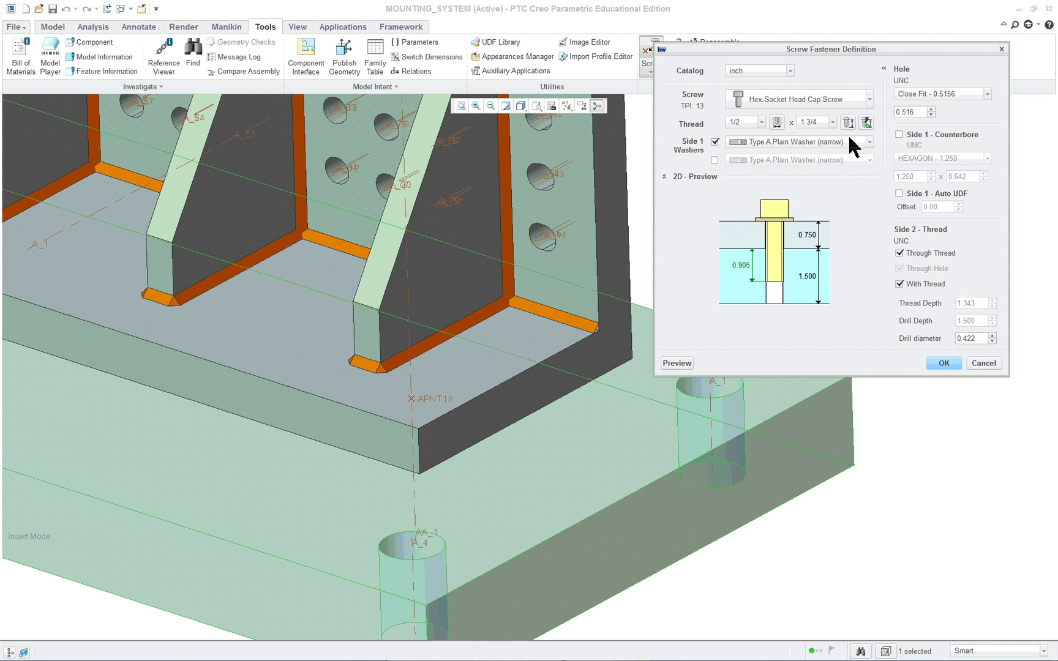
{"action": "left_click", "coordinate": [642, 647]}
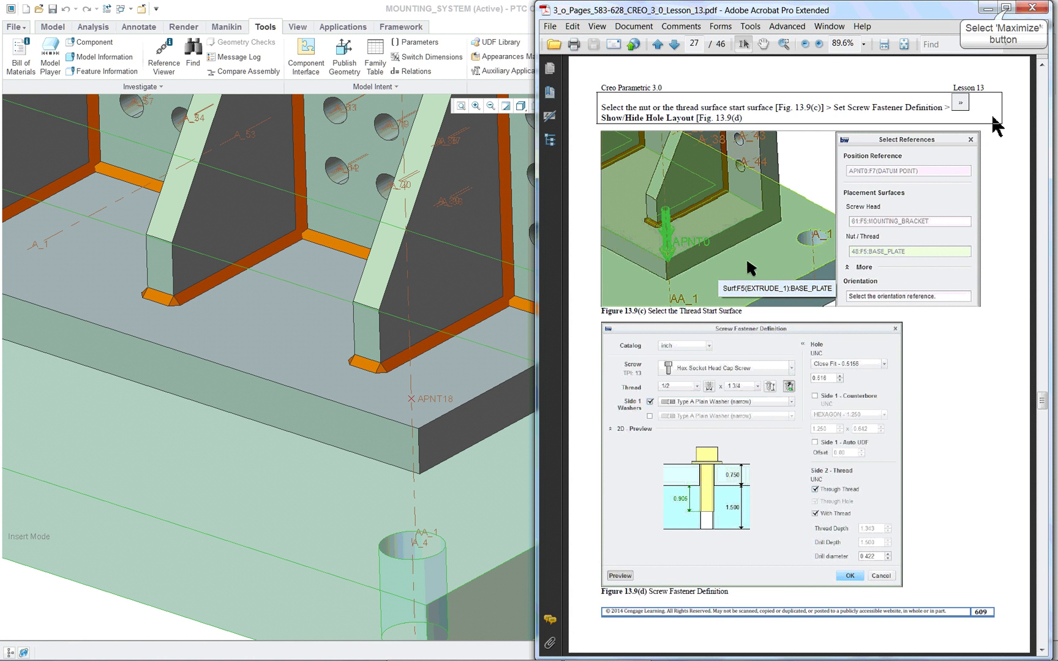
Maximize the PDF and zoom Figure 13.9(d) to 198% to read the 1/2 × 1 3/4 screw settings.
{"action": "left_click", "coordinate": [1005, 7]}
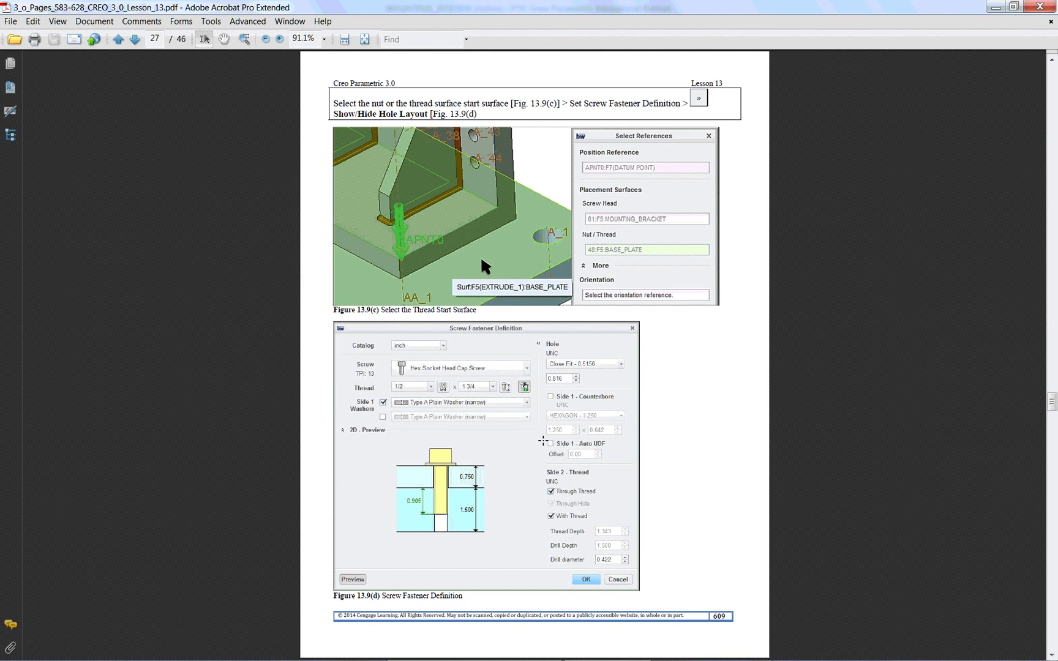
{"action": "scroll", "coordinate": [531, 442], "scroll_direction": "up", "scroll_amount": 4, "text": "ctrl"}
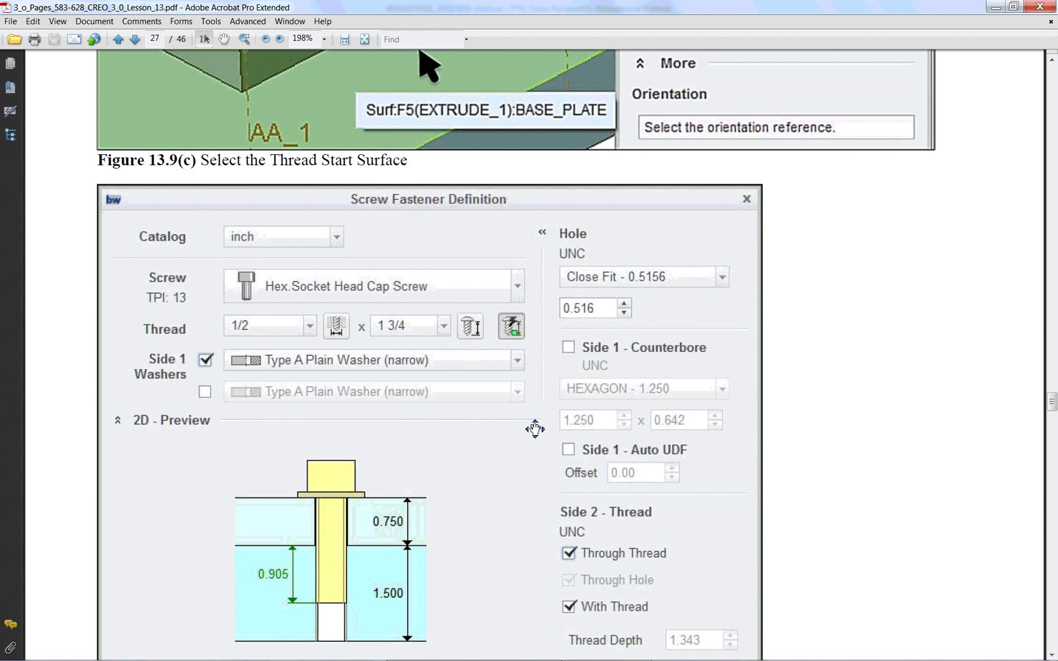
{"action": "scroll", "coordinate": [538, 411], "scroll_direction": "up", "scroll_amount": 3}
{"action": "scroll", "coordinate": [540, 397], "scroll_direction": "up", "scroll_amount": 1}
{"action": "scroll", "coordinate": [513, 487], "scroll_direction": "down", "scroll_amount": 6}
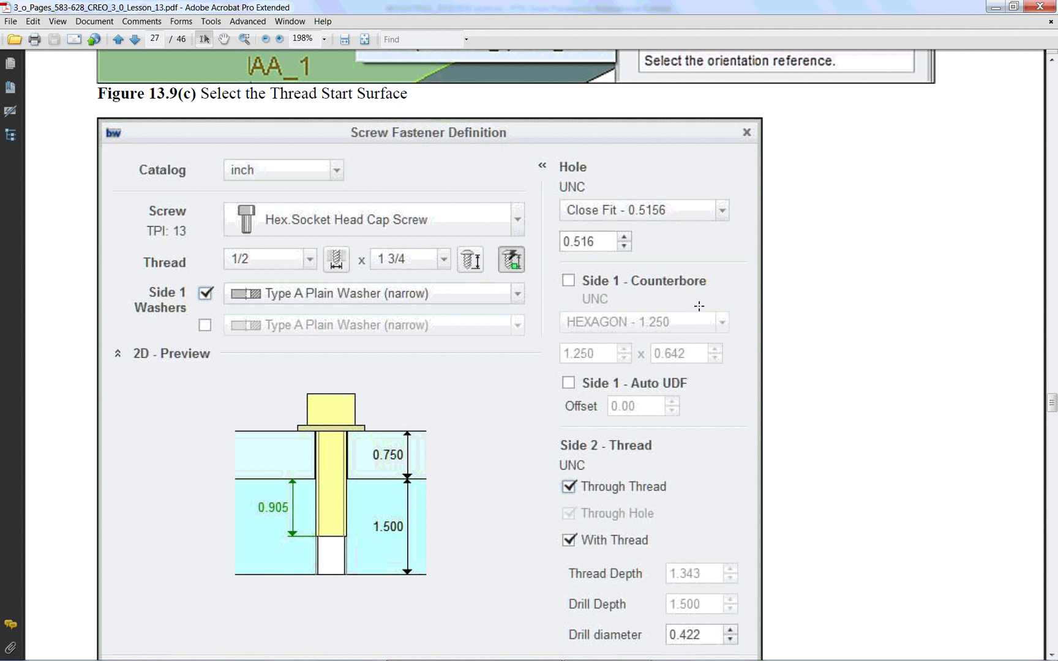
Back in Creo, preview the washered cap screw and keep Close Fit as the hole fit.
{"action": "left_click", "coordinate": [996, 6]}
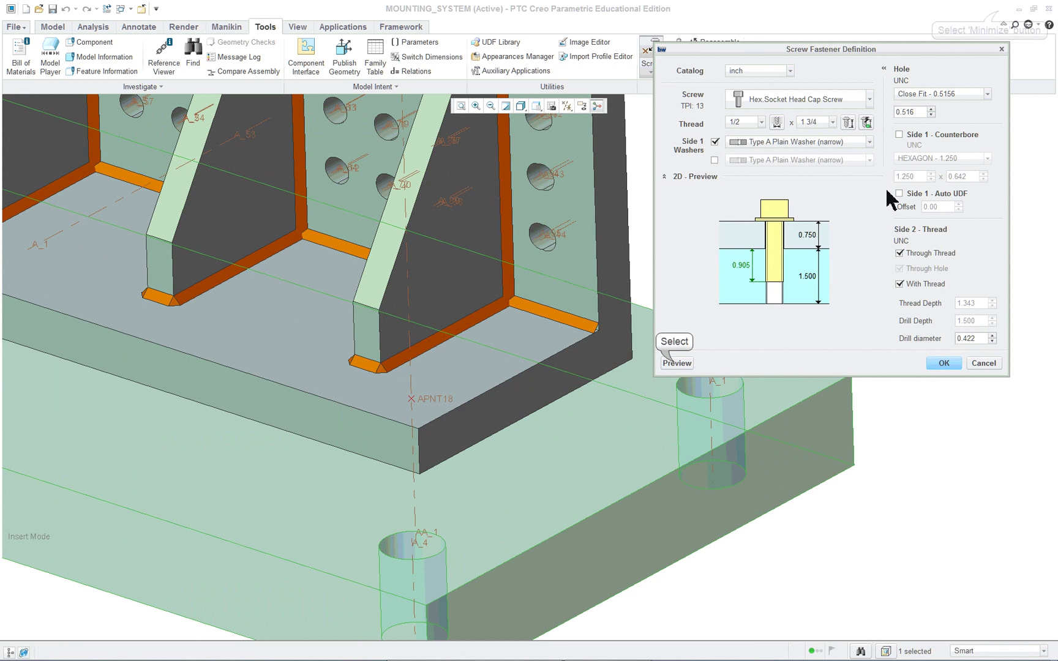
{"action": "left_click", "coordinate": [676, 363]}
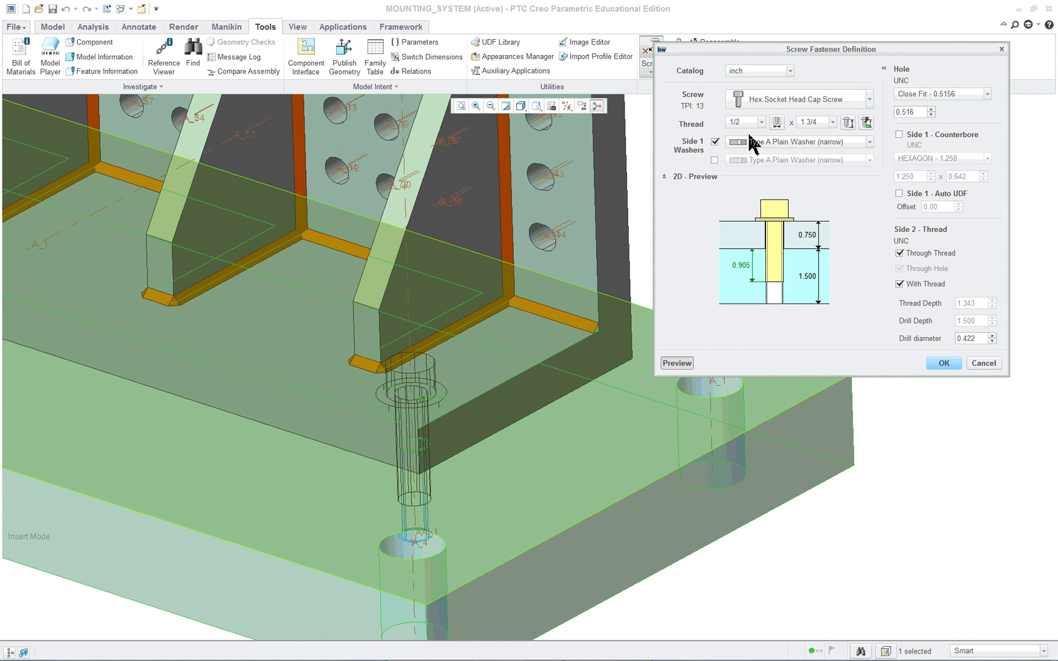
{"action": "left_click", "coordinate": [946, 93]}
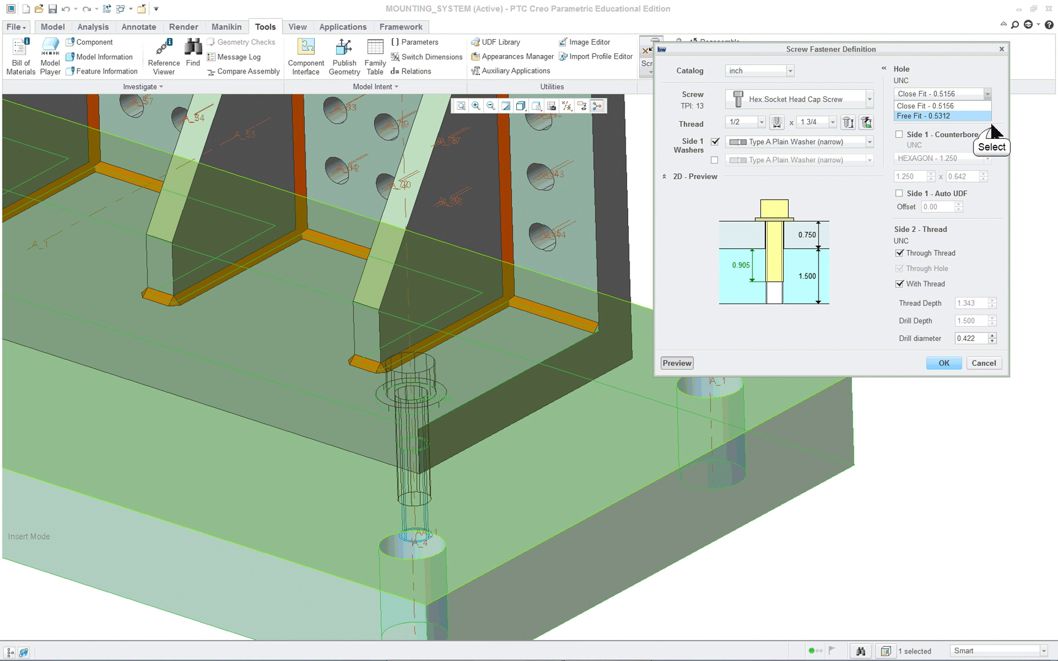
{"action": "left_click", "coordinate": [993, 129]}
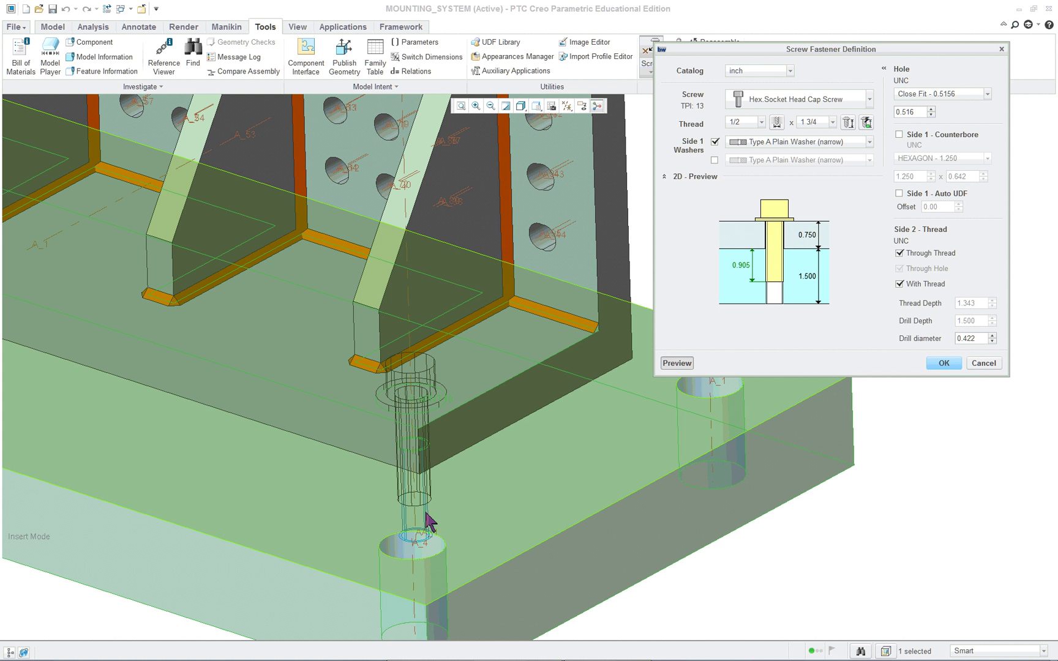
Inspect the screw preview from the FRONT view, zoomed in, then return to an isometric view.
{"action": "middle_click_drag", "start_coordinate": [432, 543], "coordinate": [432, 586]}
{"action": "middle_click_drag", "start_coordinate": [460, 455], "coordinate": [506, 285]}
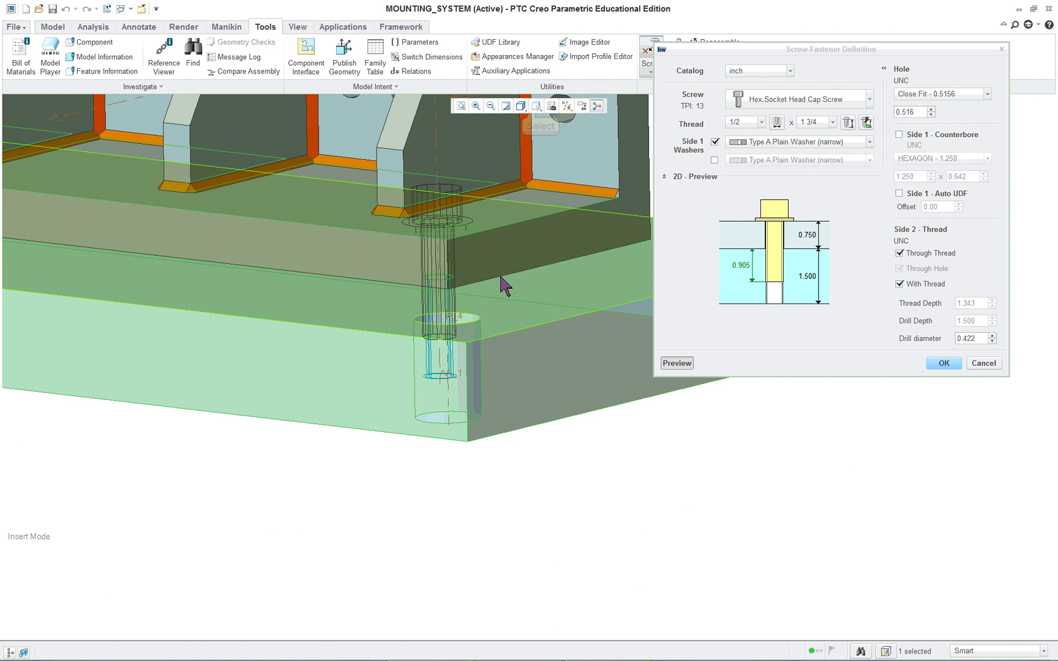
{"action": "left_click", "coordinate": [537, 108]}
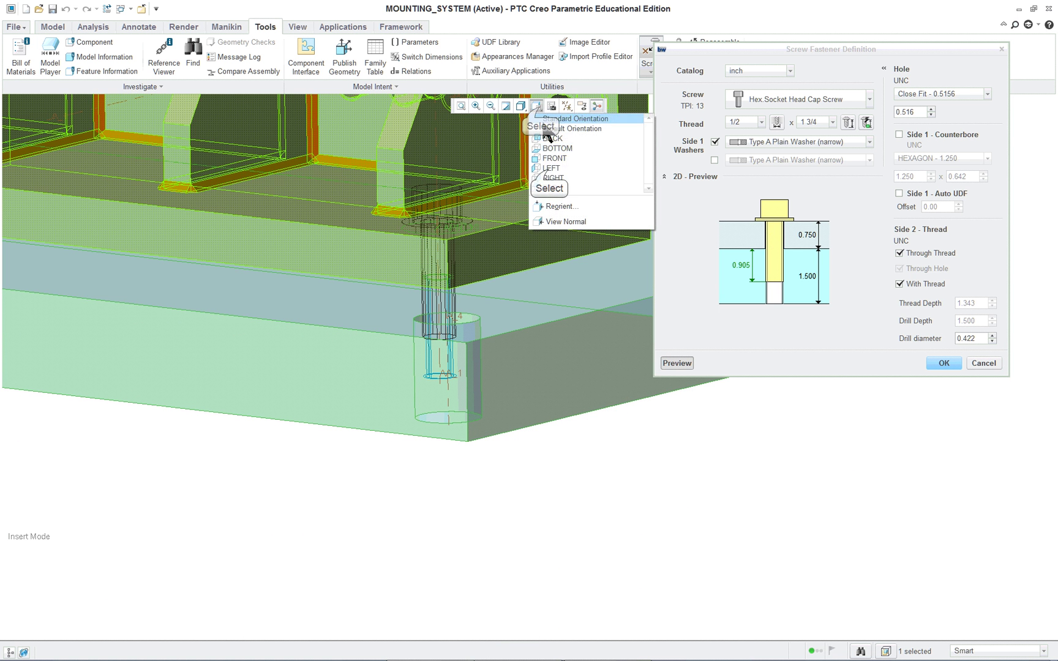
{"action": "left_click", "coordinate": [549, 166]}
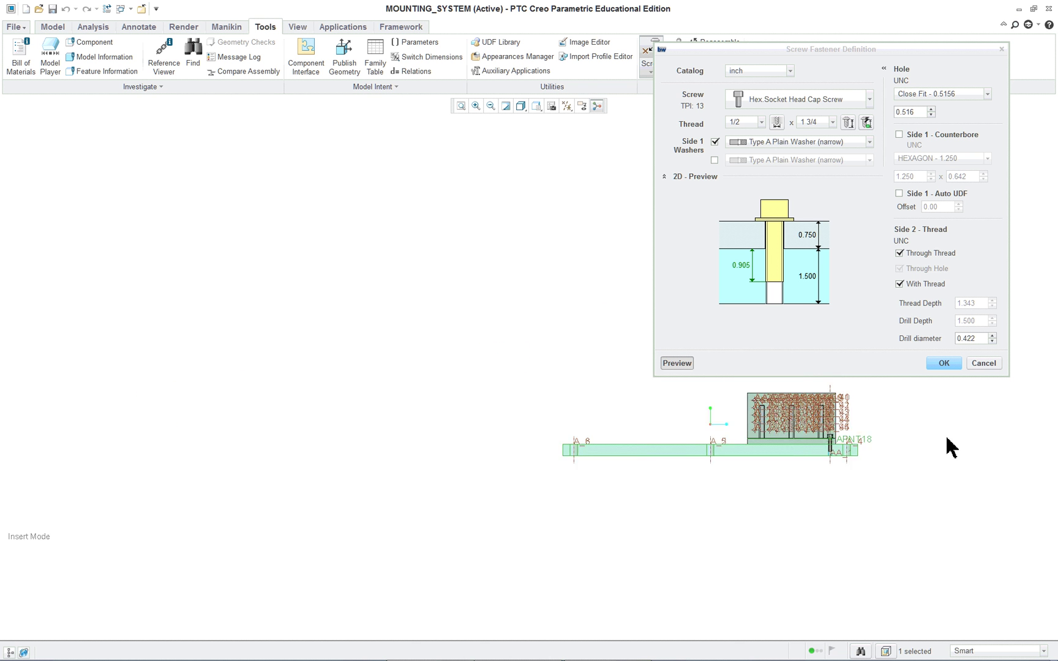
{"action": "scroll", "coordinate": [820, 436], "scroll_direction": "up", "scroll_amount": 5}
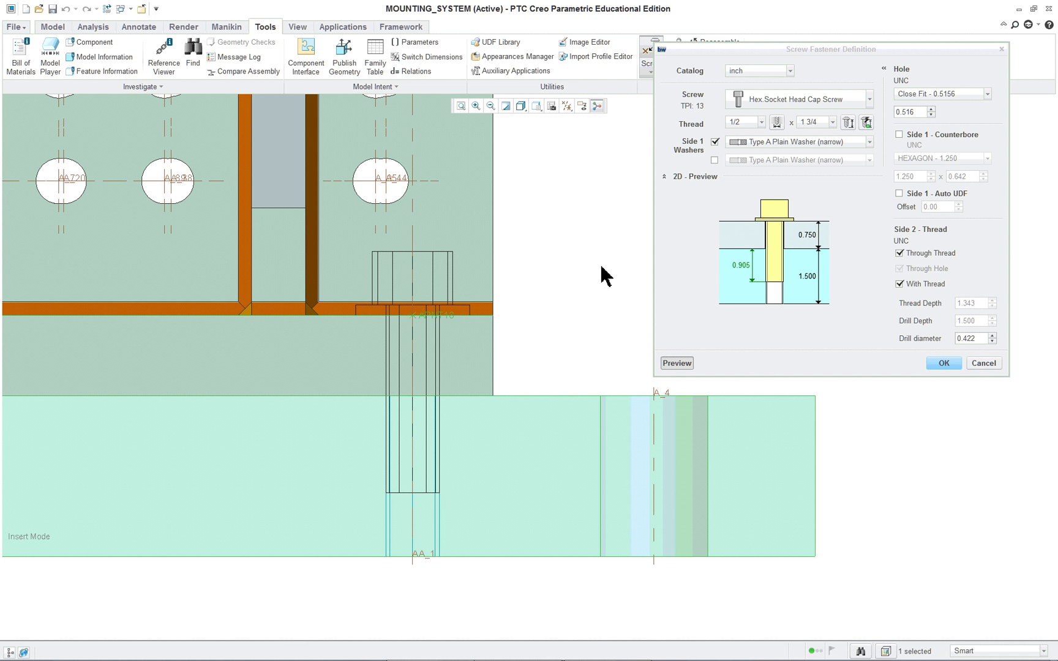
{"action": "scroll", "coordinate": [557, 330], "scroll_direction": "down", "scroll_amount": 1}
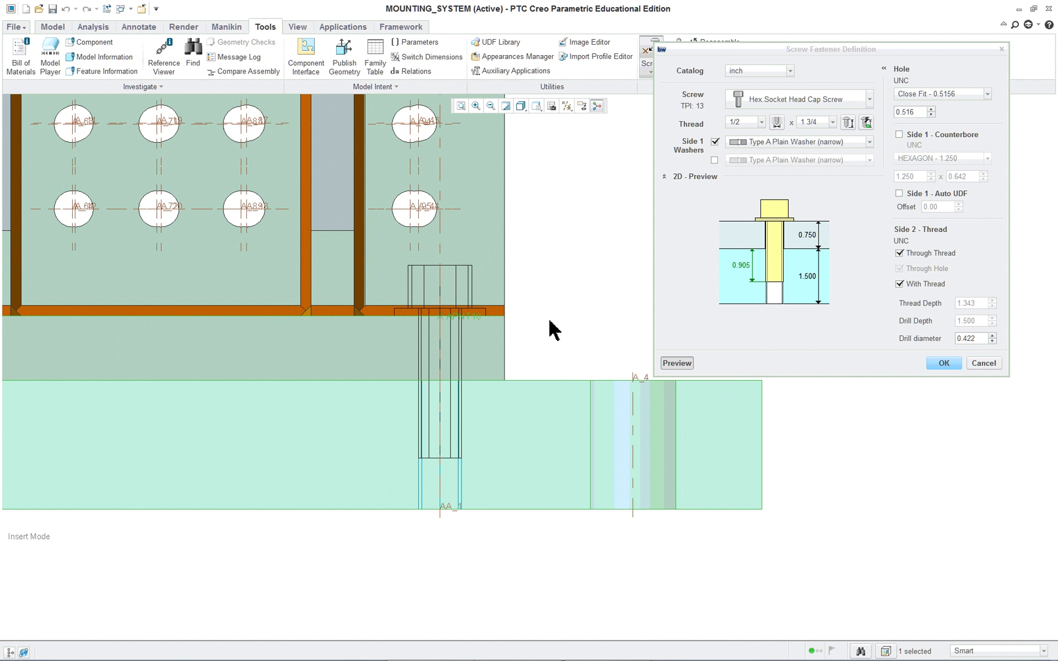
{"action": "middle_click_drag", "start_coordinate": [585, 314], "coordinate": [566, 323]}
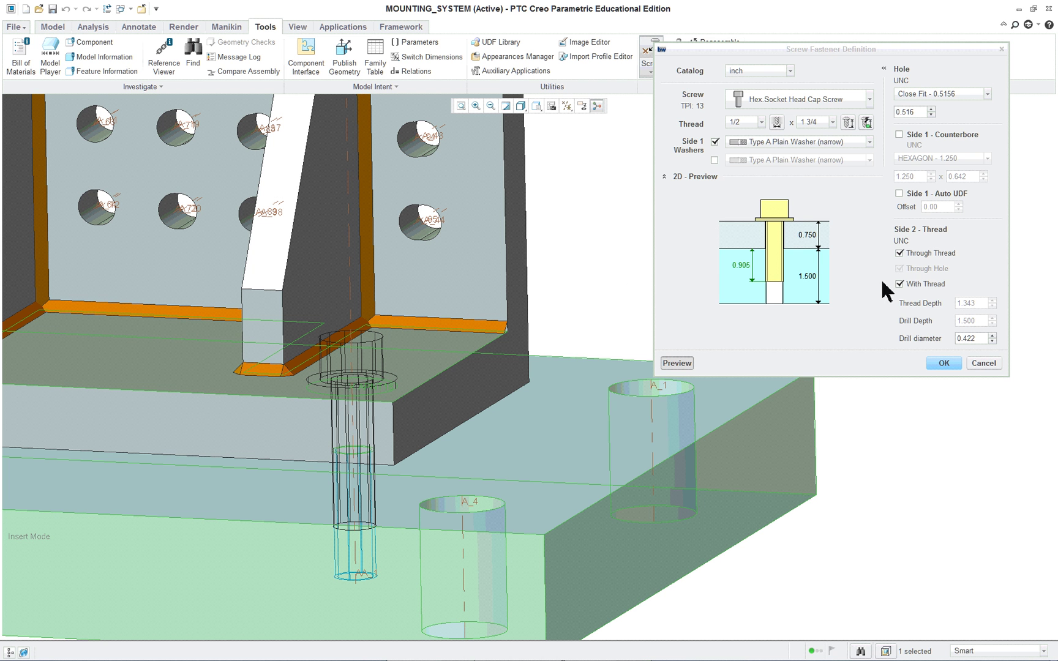
Place the washered cap screw, show the model tree, and expand the base plate's SL_ID_1946.
{"action": "left_click", "coordinate": [944, 363]}
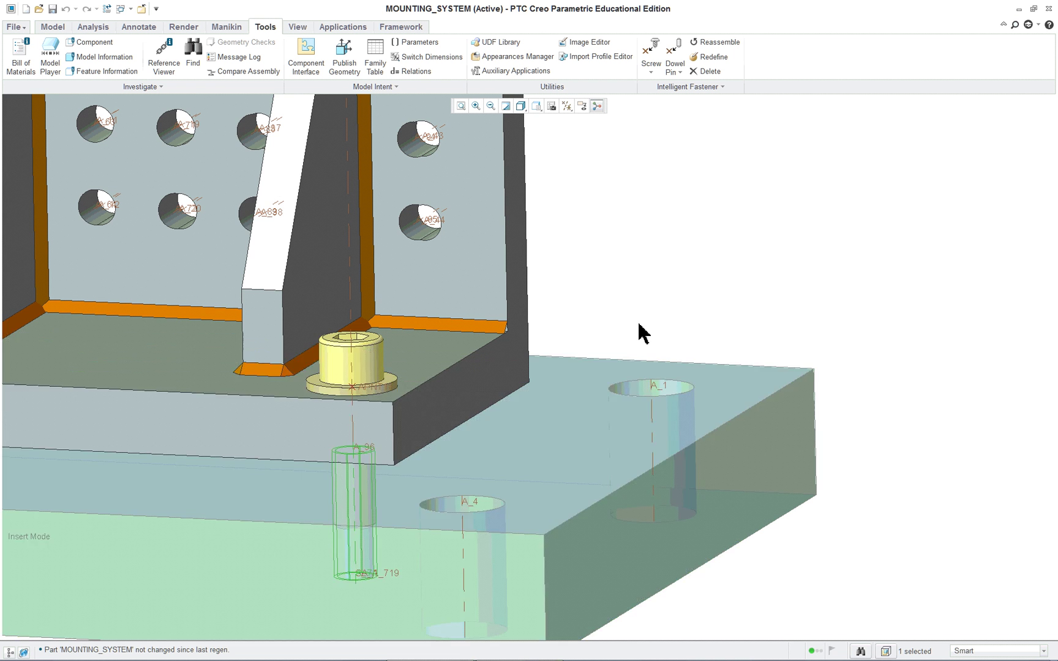
{"action": "scroll", "coordinate": [642, 333], "scroll_direction": "down", "scroll_amount": 3}
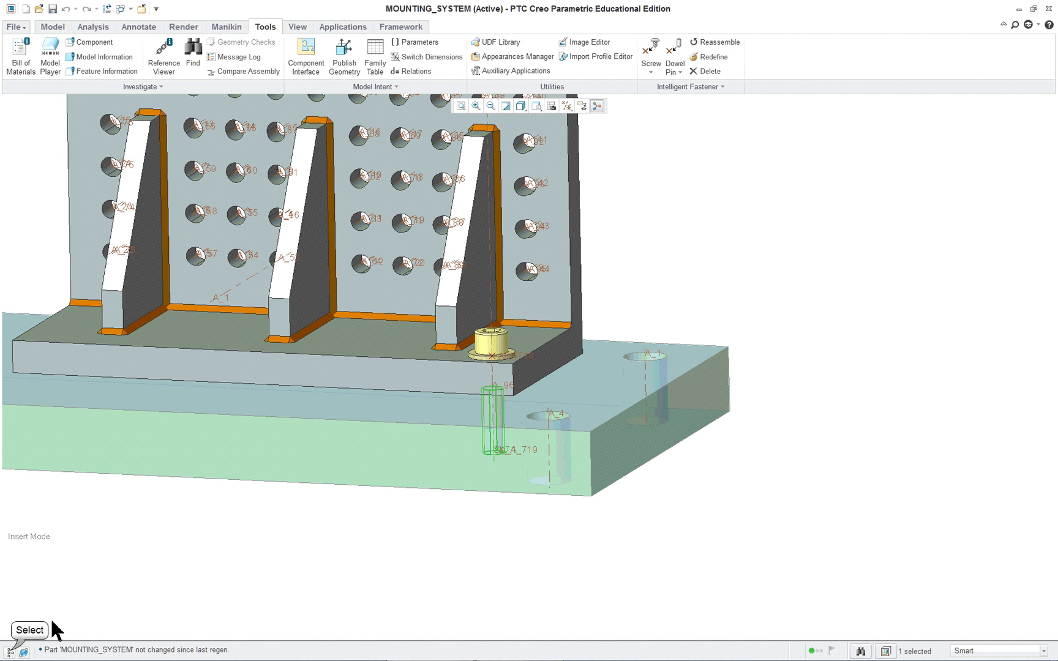
{"action": "left_click", "coordinate": [10, 652]}
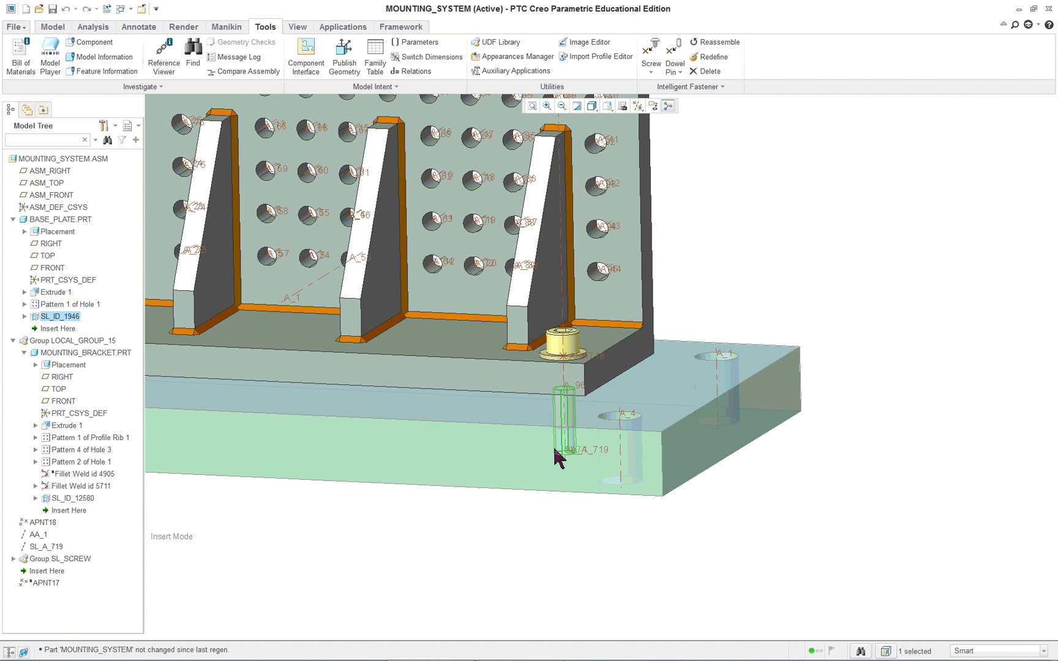
{"action": "left_click", "coordinate": [516, 470]}
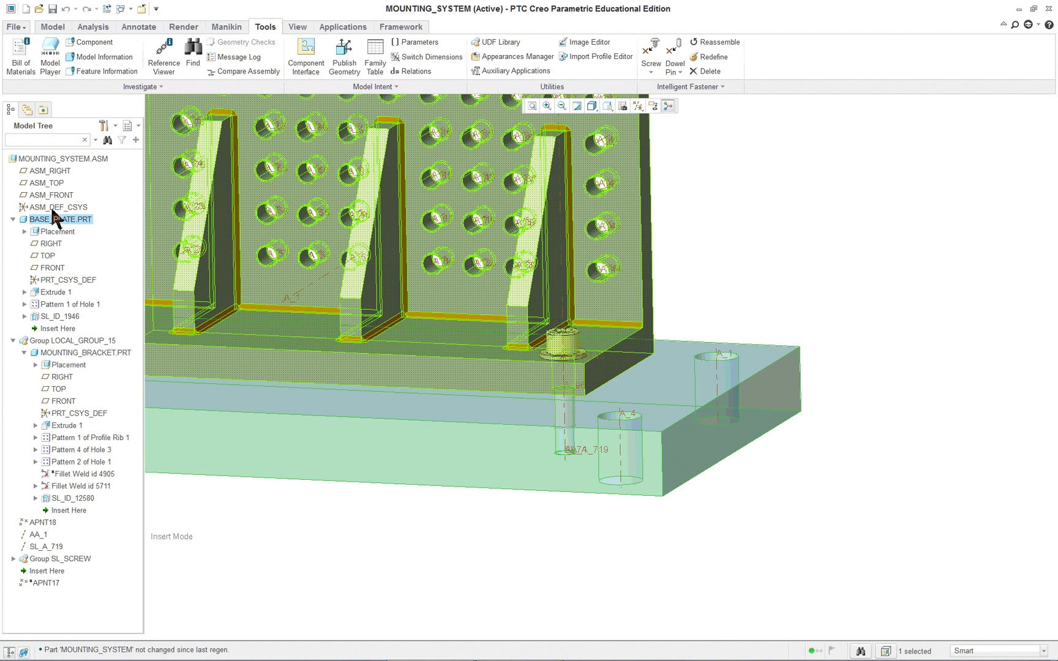
{"action": "left_click", "coordinate": [37, 316]}
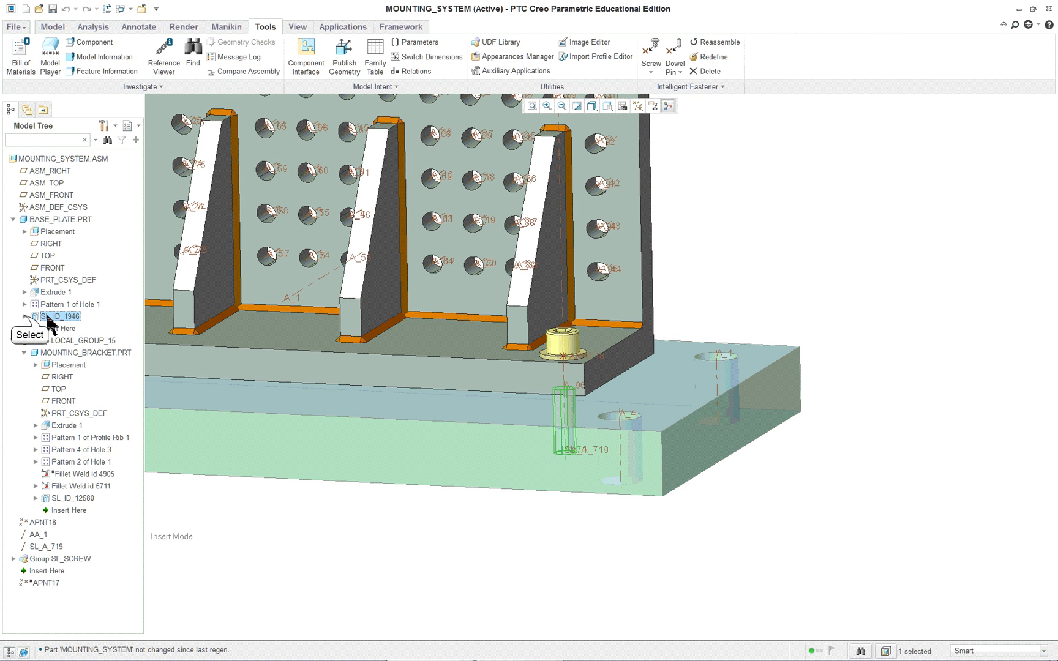
{"action": "left_click", "coordinate": [24, 316]}
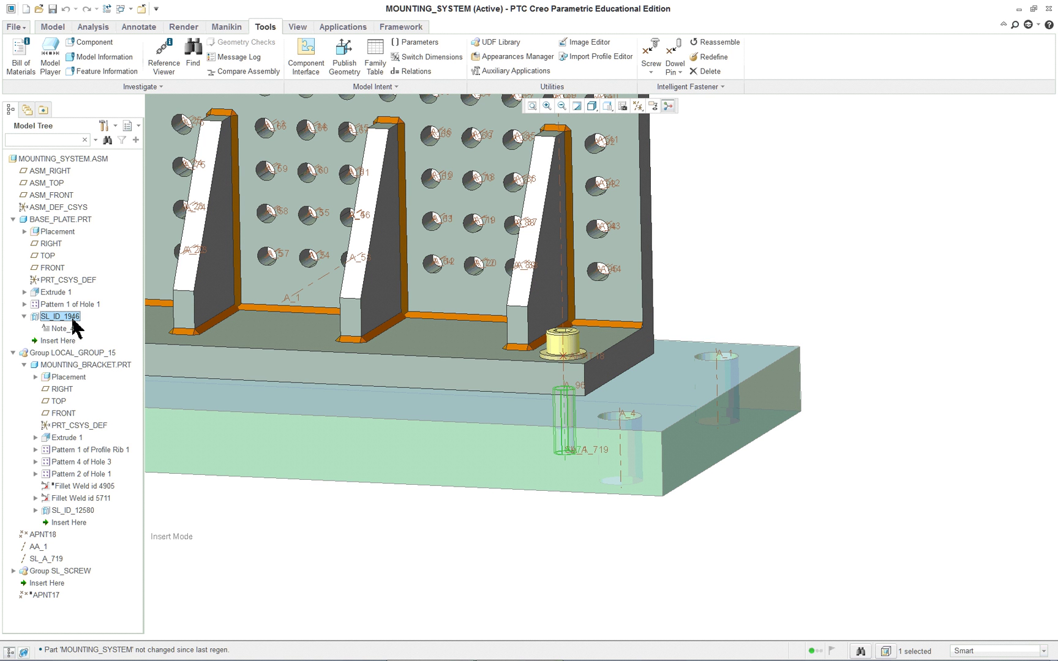
{"action": "mouse_move", "coordinate": [547, 581]}
{"action": "middle_mouse_down"}
{"action": "mouse_move", "coordinate": [589, 479]}
{"action": "mouse_move", "coordinate": [541, 598]}
{"action": "middle_mouse_up"}
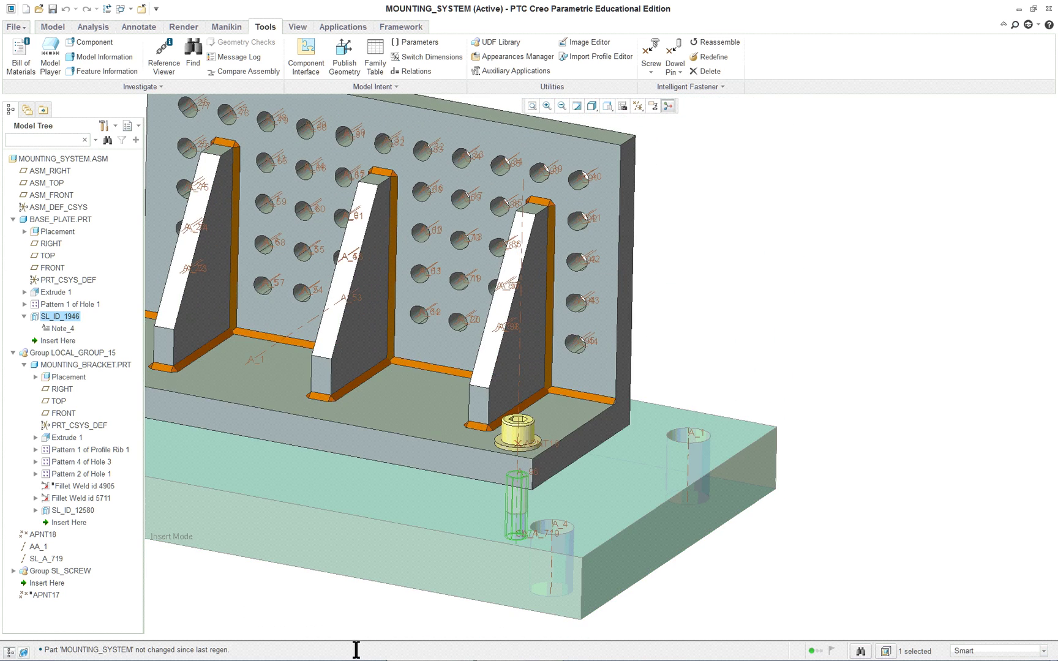
Expand Pattern 1 of Hole 1 and select Note_4, Group SL_SCREW and SL_ID_12580.
{"action": "left_click", "coordinate": [25, 304]}
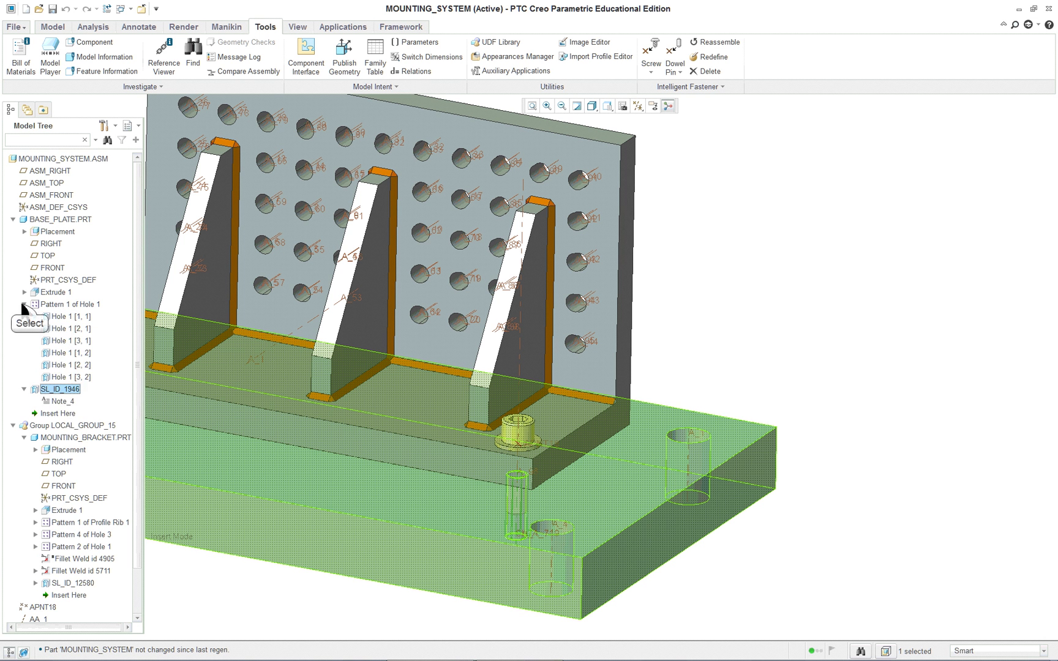
{"action": "left_click", "coordinate": [65, 404]}
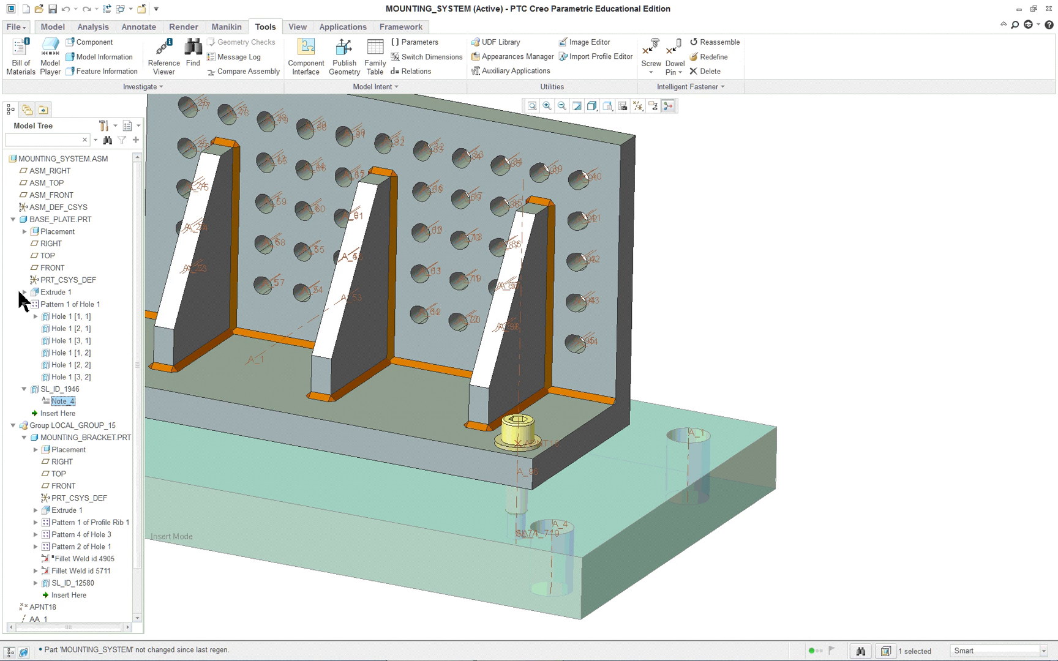
{"action": "scroll", "coordinate": [136, 422], "scroll_direction": "down", "scroll_amount": 3}
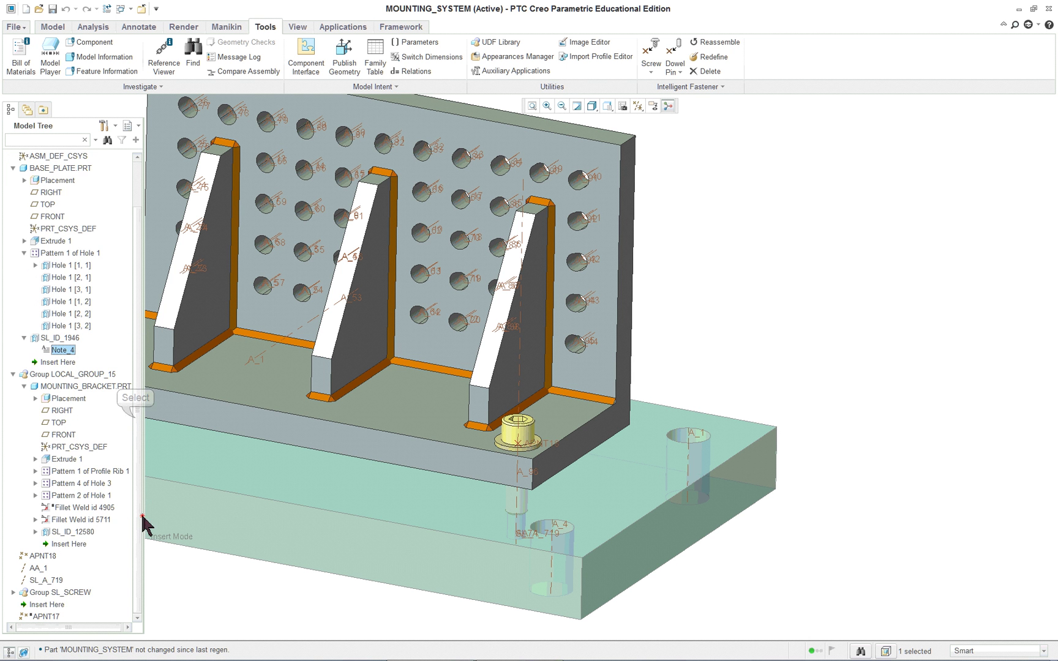
{"action": "left_click", "coordinate": [73, 593]}
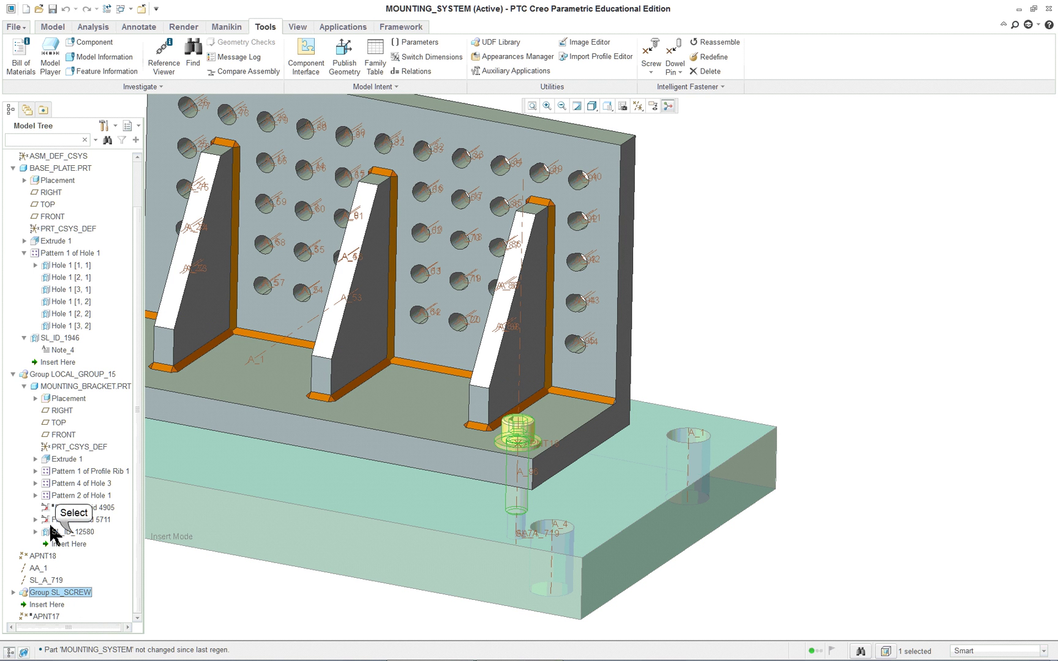
{"action": "left_click", "coordinate": [73, 532]}
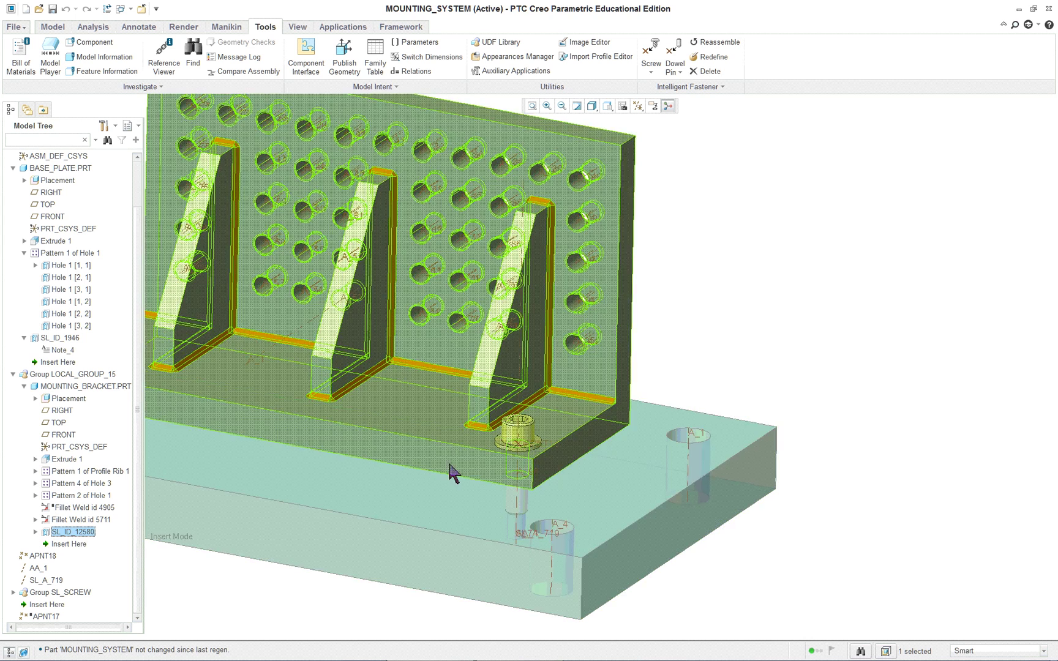
{"action": "scroll", "coordinate": [538, 487], "scroll_direction": "up", "scroll_amount": 3}
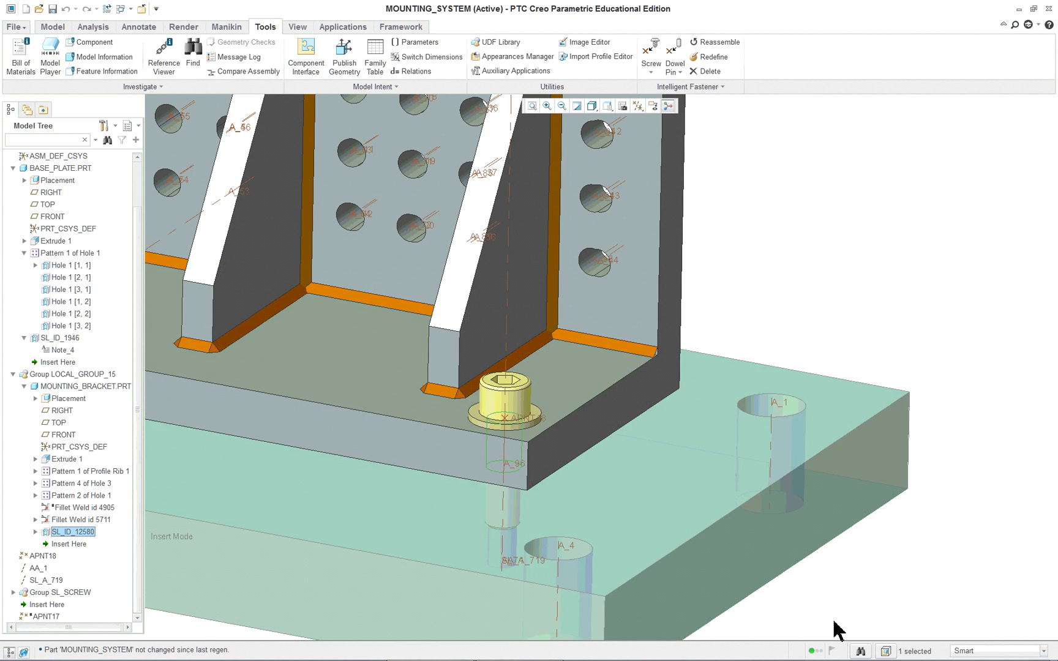
{"action": "scroll", "coordinate": [837, 630], "scroll_direction": "down", "scroll_amount": 3}
{"action": "middle_click_drag", "start_coordinate": [833, 632], "coordinate": [807, 364]}
Open BASE_PLATE.PRT in its own window and set its display style to Hidden Line.
{"action": "right_click", "coordinate": [807, 365]}
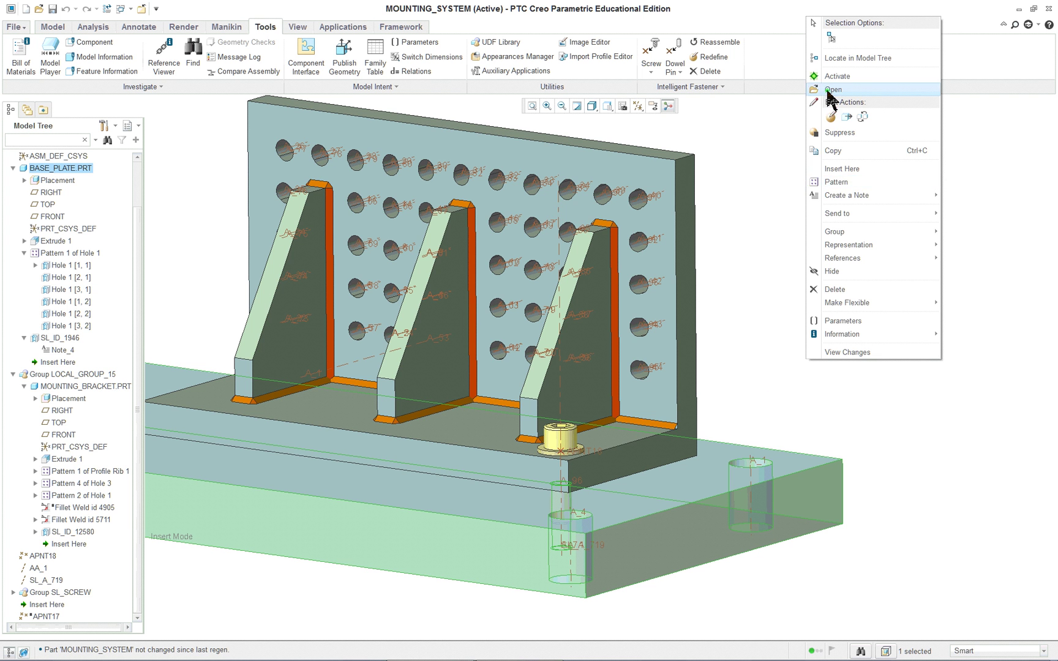
{"action": "left_click", "coordinate": [826, 99]}
{"action": "left_click", "coordinate": [377, 521]}
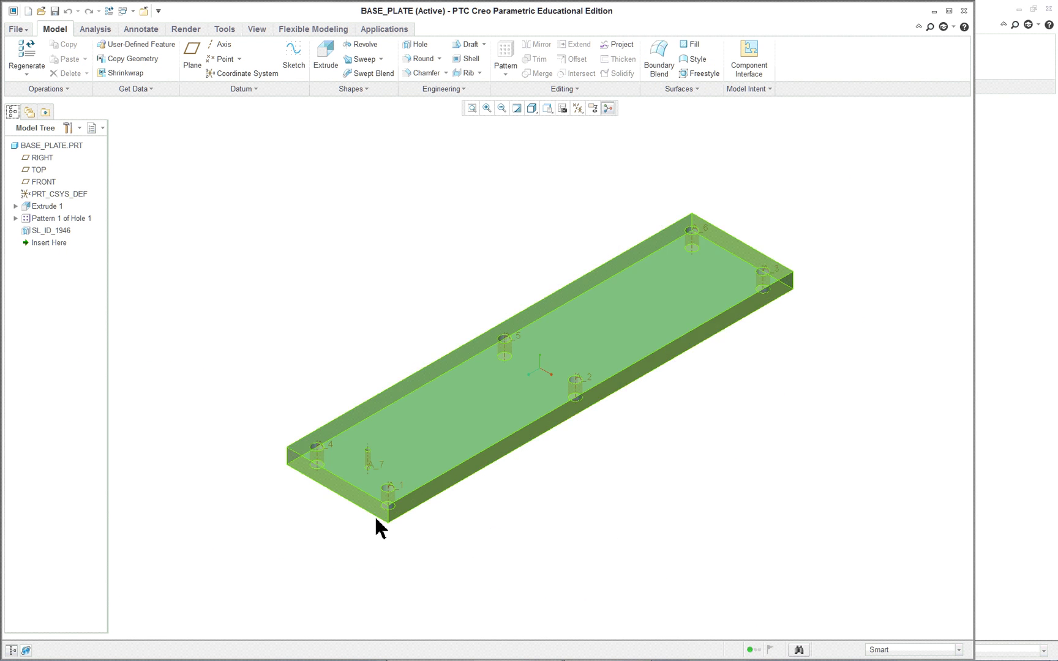
{"action": "scroll", "coordinate": [375, 517], "scroll_direction": "up", "scroll_amount": 4}
{"action": "scroll", "coordinate": [354, 359], "scroll_direction": "up", "scroll_amount": 3}
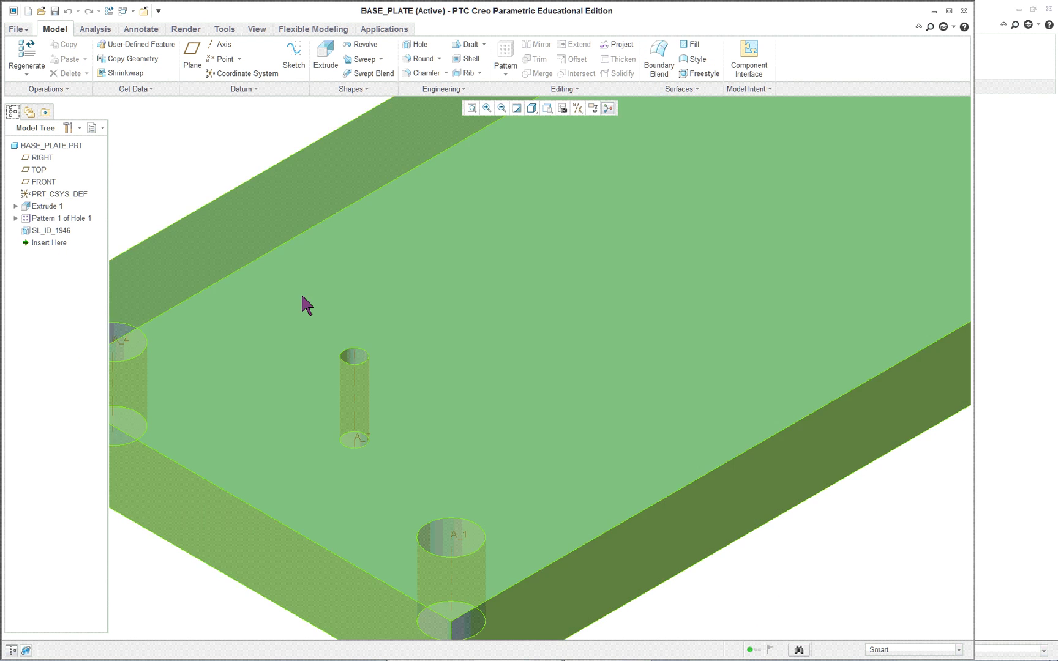
{"action": "left_click", "coordinate": [549, 109]}
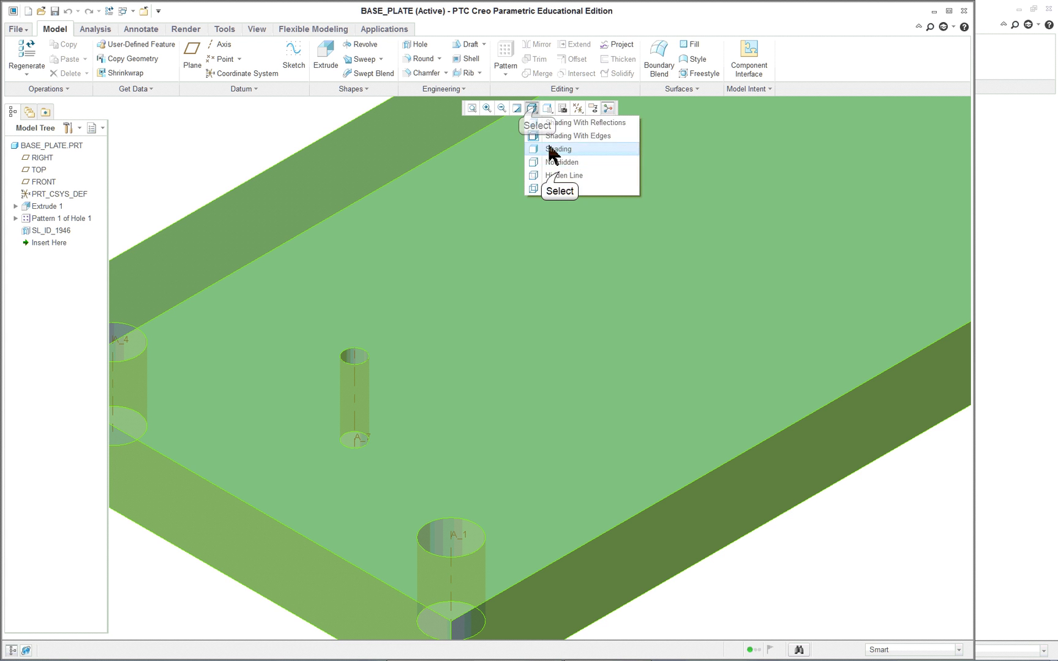
{"action": "left_click", "coordinate": [563, 183]}
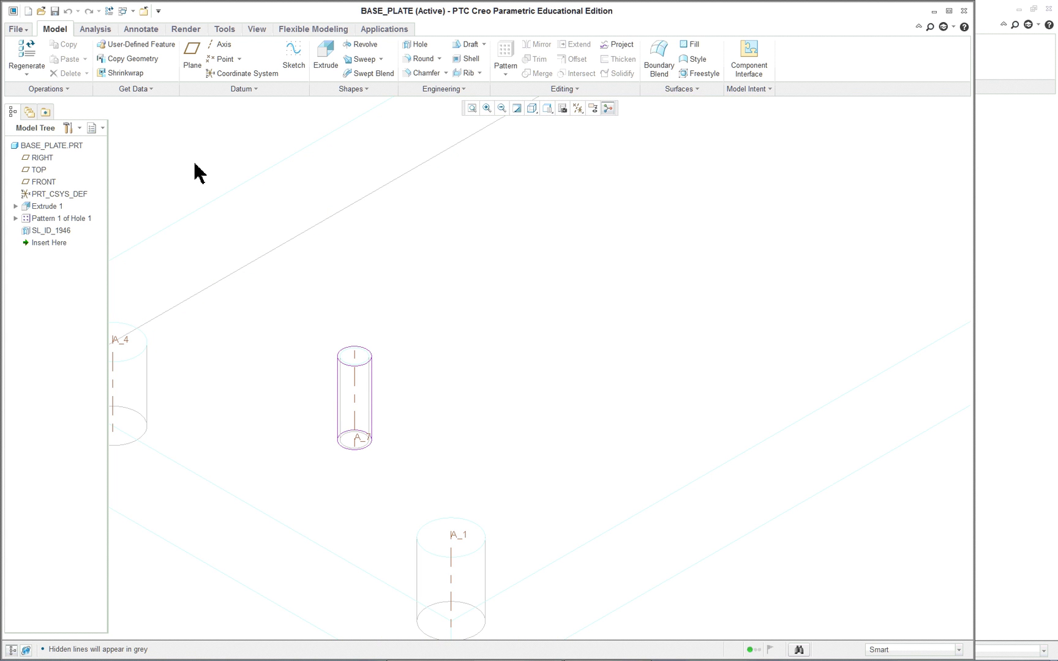
Show Placement folders, Copied references, Suppressed objects and Envelope components in the model tree filters.
{"action": "left_click", "coordinate": [70, 128]}
{"action": "left_click", "coordinate": [86, 144]}
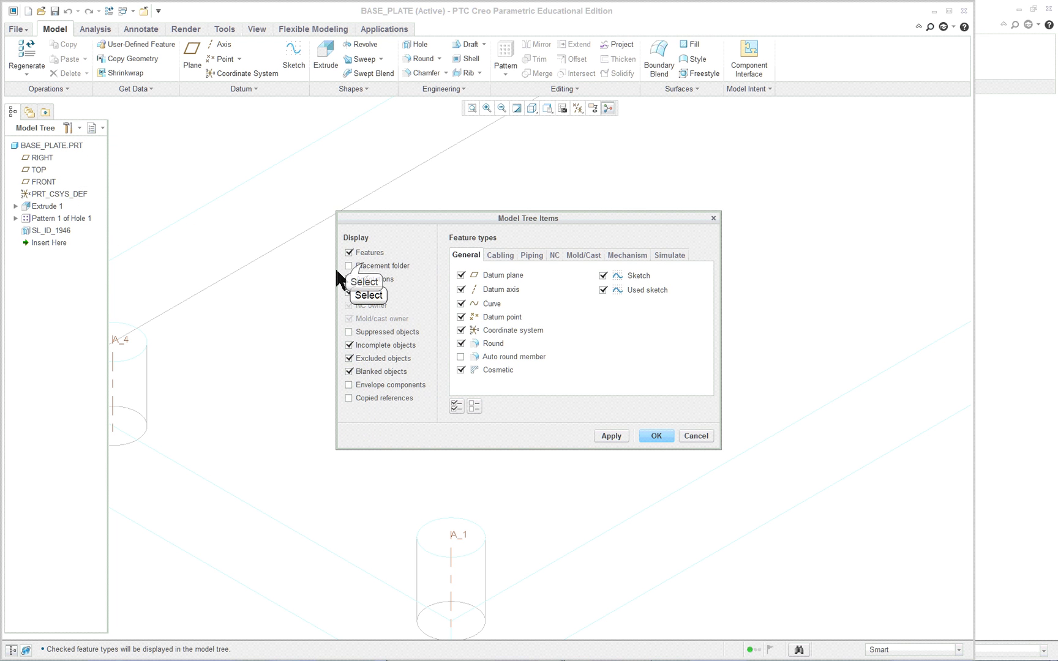
{"action": "left_click", "coordinate": [359, 266]}
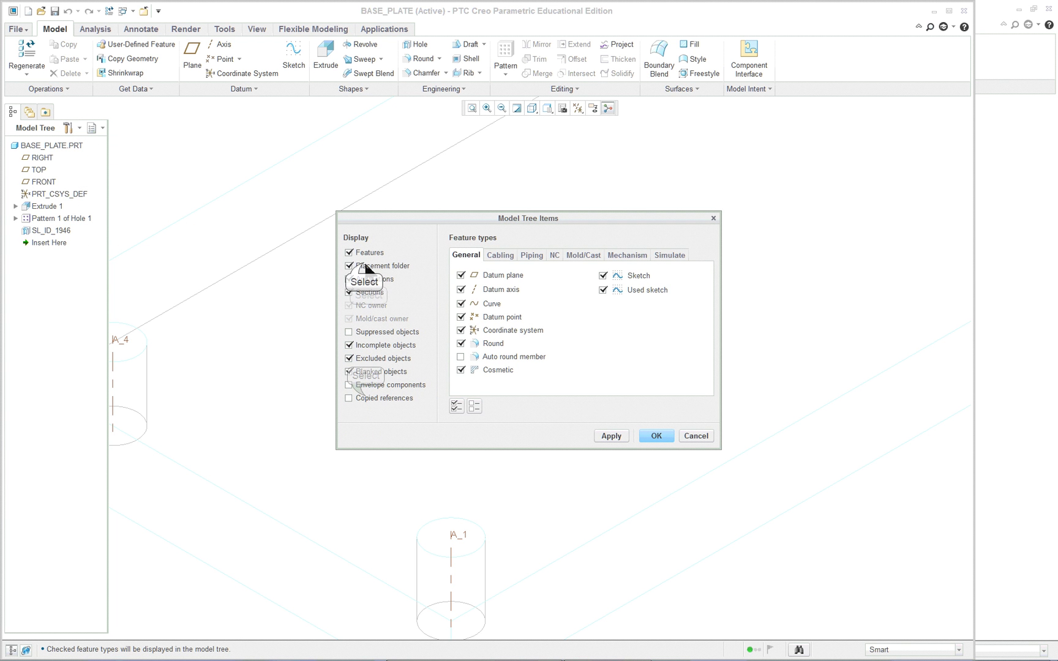
{"action": "left_click", "coordinate": [367, 396]}
{"action": "left_click", "coordinate": [360, 332]}
{"action": "left_click", "coordinate": [366, 385]}
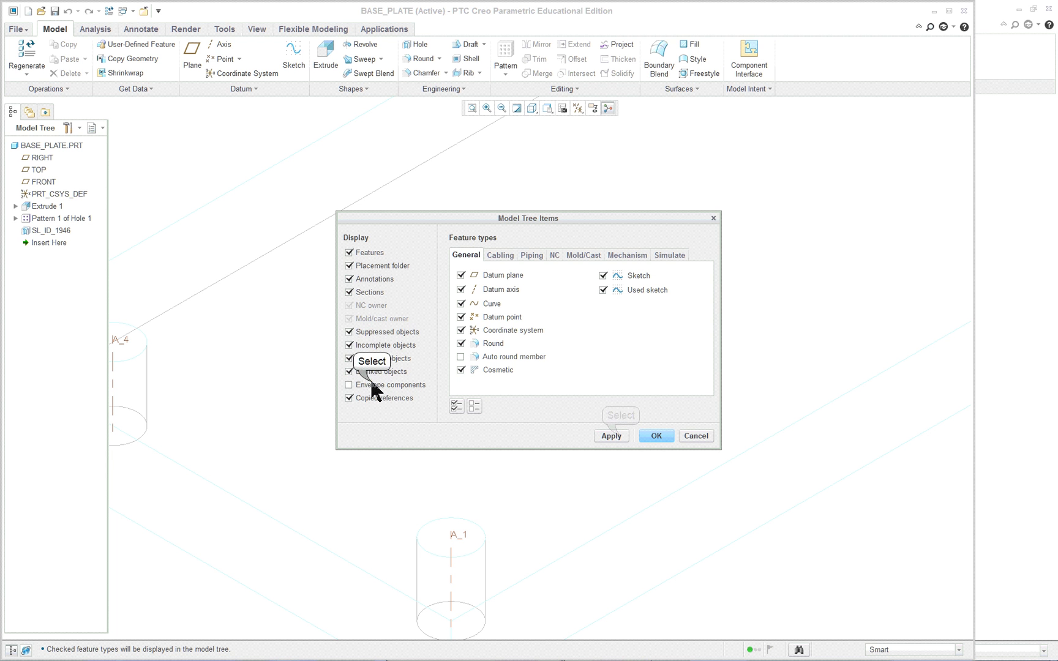
{"action": "left_click", "coordinate": [617, 437]}
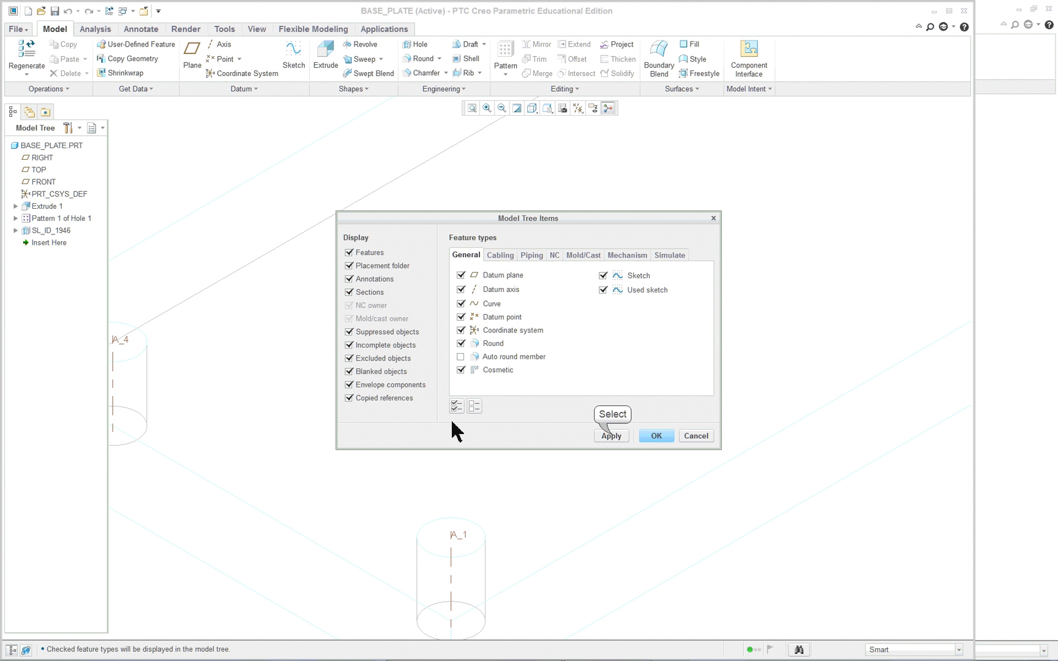
{"action": "left_click", "coordinate": [646, 436]}
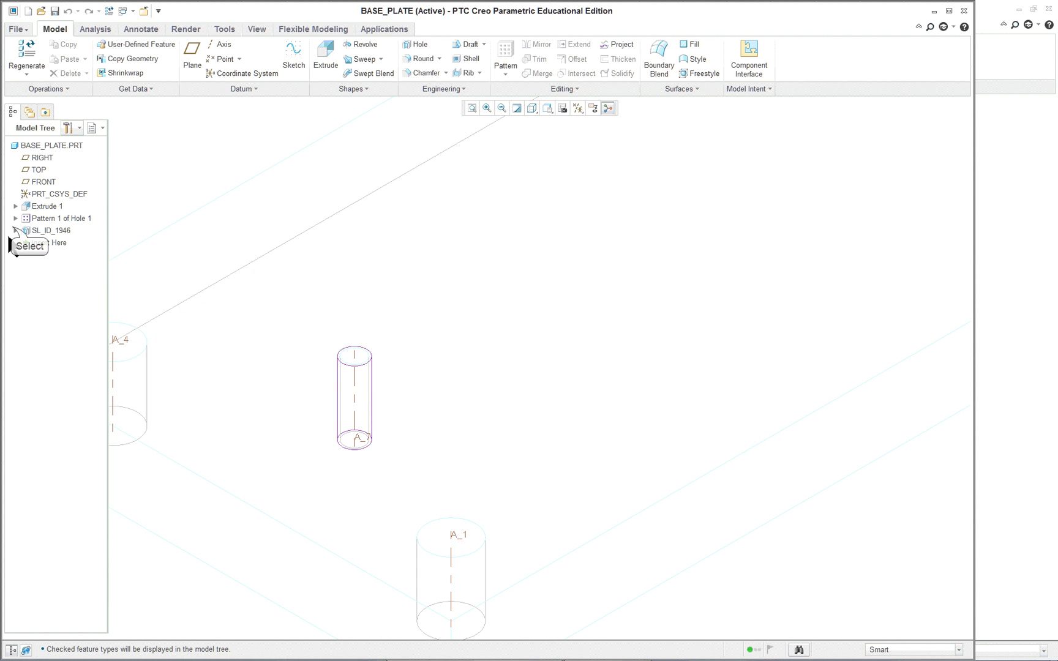
Expand SL_ID_1946 in the model tree and select its Note_4 annotation.
{"action": "left_click", "coordinate": [14, 231]}
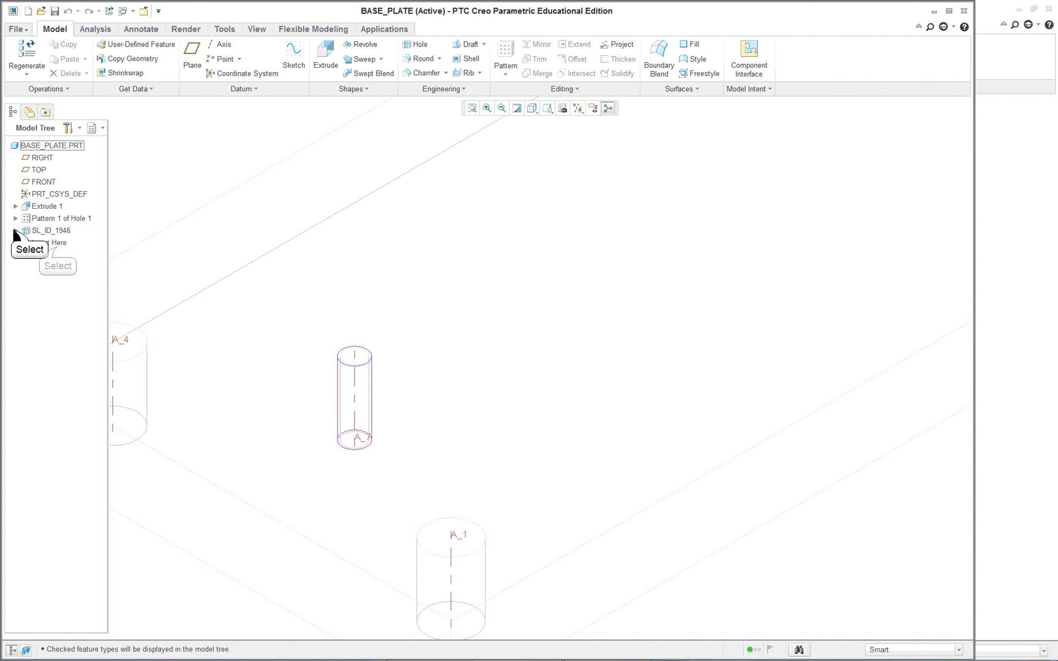
{"action": "left_click", "coordinate": [15, 230]}
{"action": "left_click", "coordinate": [55, 244]}
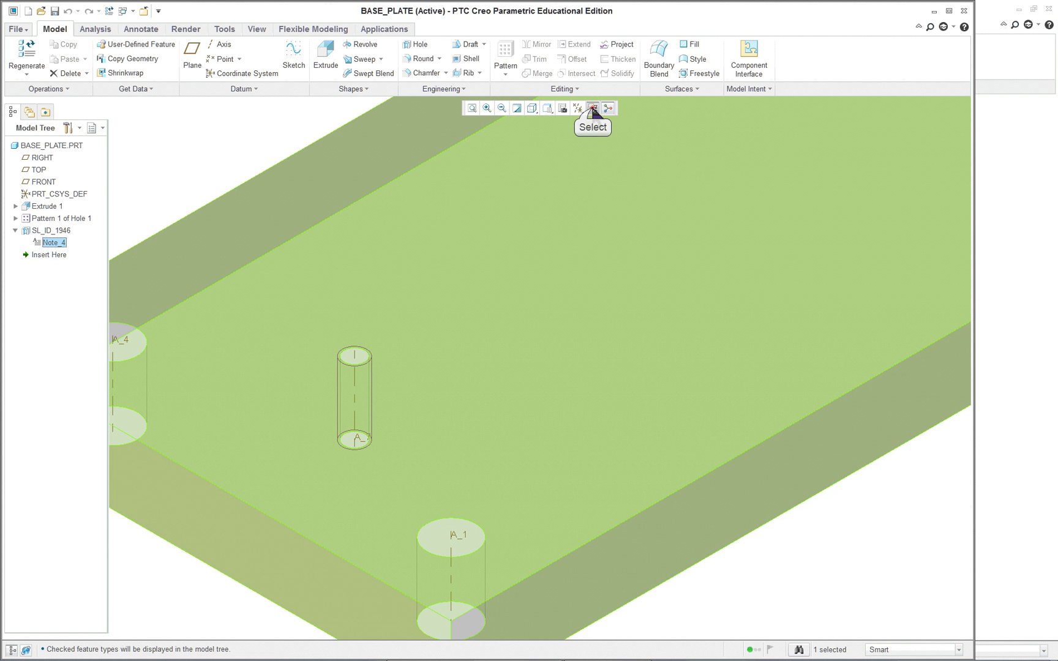
Turn on annotation display and switch back to the MOUNTING_SYSTEM assembly window.
{"action": "left_click", "coordinate": [593, 108]}
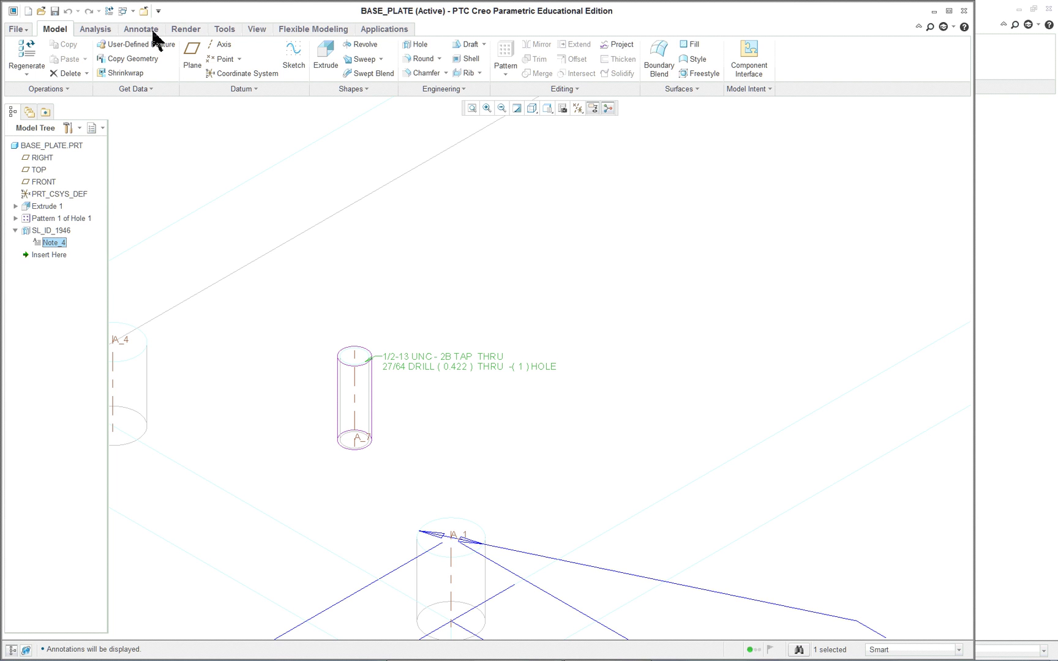
{"action": "left_click", "coordinate": [143, 11]}
{"action": "left_click", "coordinate": [184, 45]}
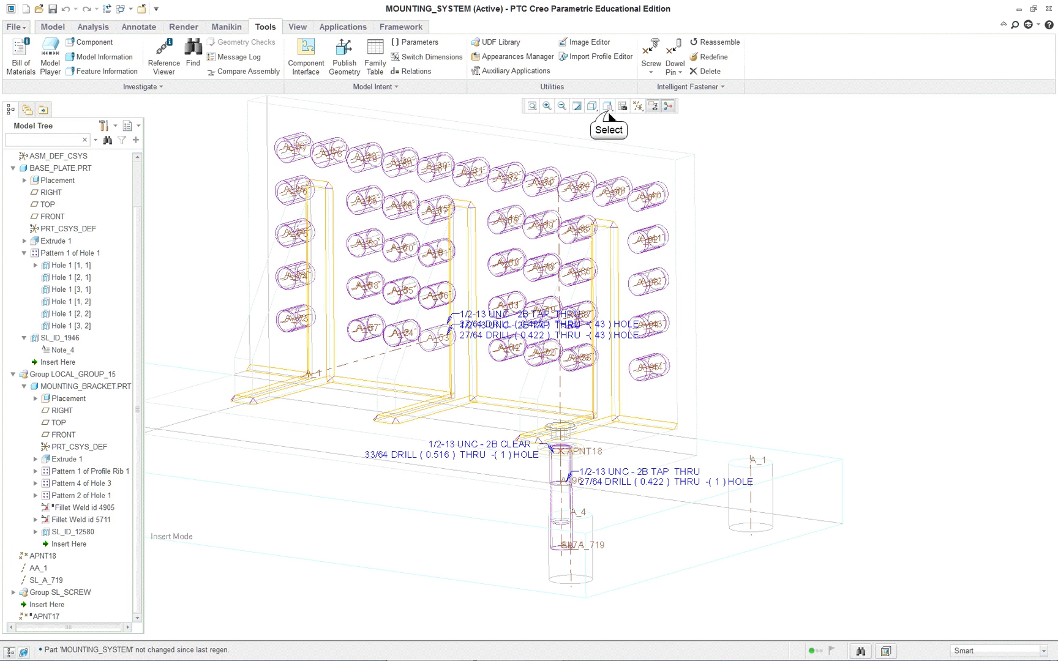
Display the assembly as Shading With Edges, reorient the view, and leave datum display filters unchanged.
{"action": "left_click", "coordinate": [607, 106]}
{"action": "double_click", "coordinate": [592, 106]}
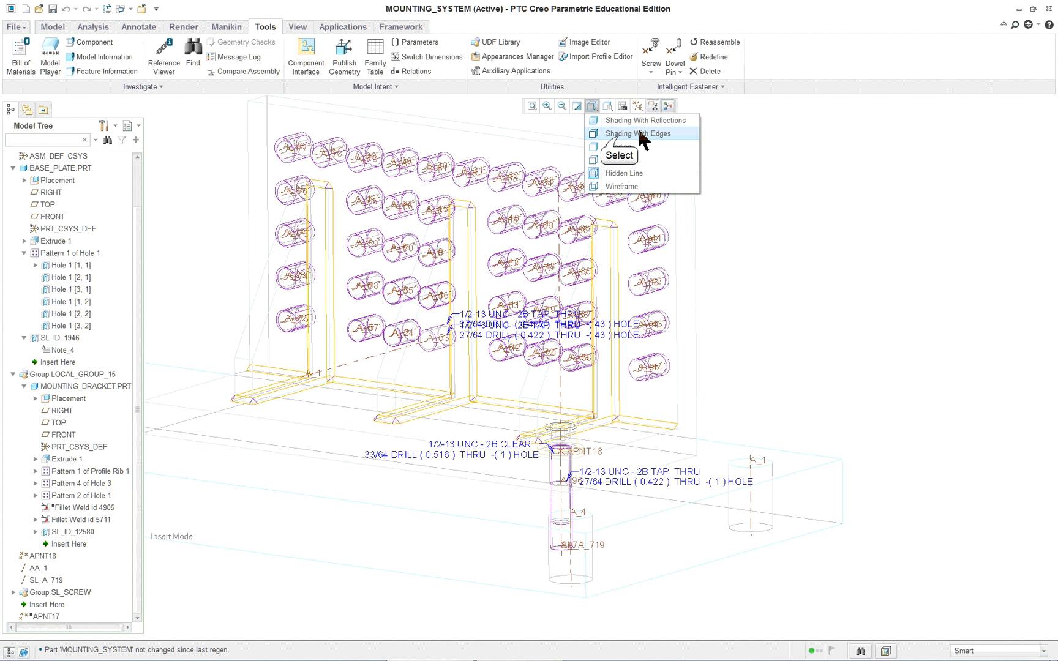
{"action": "left_click", "coordinate": [618, 134]}
{"action": "middle_click_drag", "start_coordinate": [877, 309], "coordinate": [867, 326]}
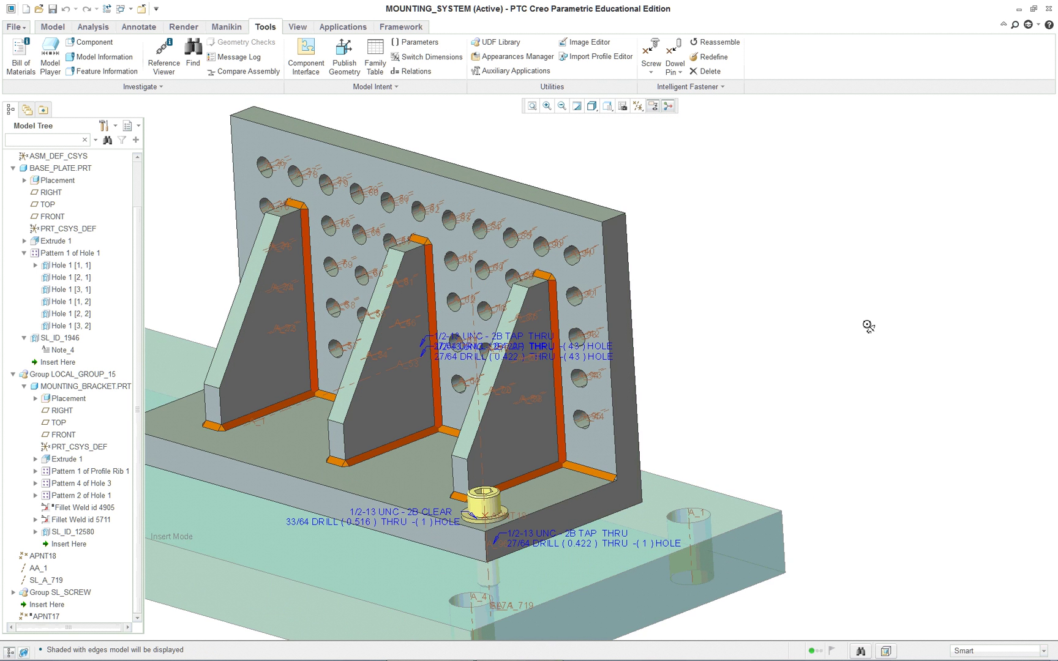
{"action": "scroll", "coordinate": [908, 394], "scroll_direction": "down", "scroll_amount": 3}
{"action": "scroll", "coordinate": [934, 496], "scroll_direction": "up", "scroll_amount": 5}
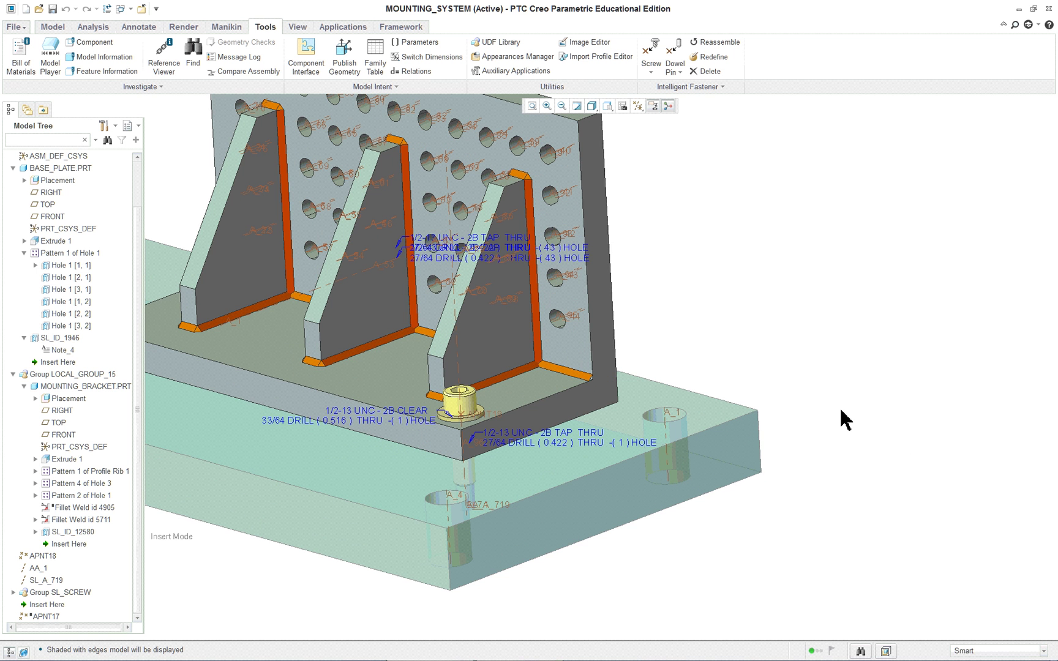
{"action": "scroll", "coordinate": [848, 416], "scroll_direction": "up", "scroll_amount": 1}
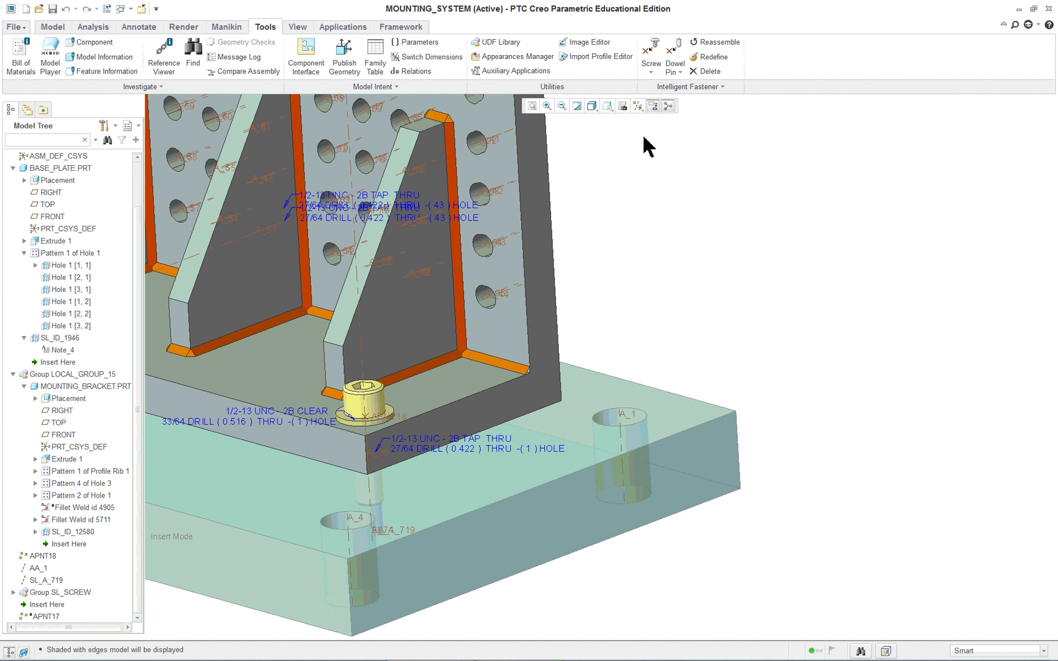
{"action": "left_click", "coordinate": [637, 106]}
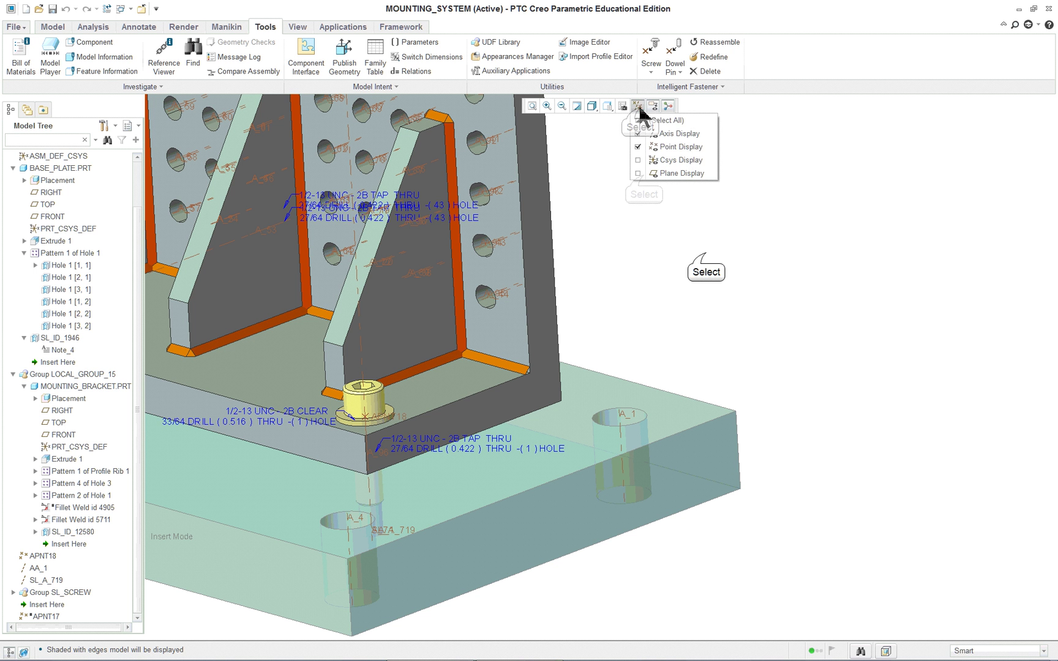
{"action": "left_click", "coordinate": [614, 217]}
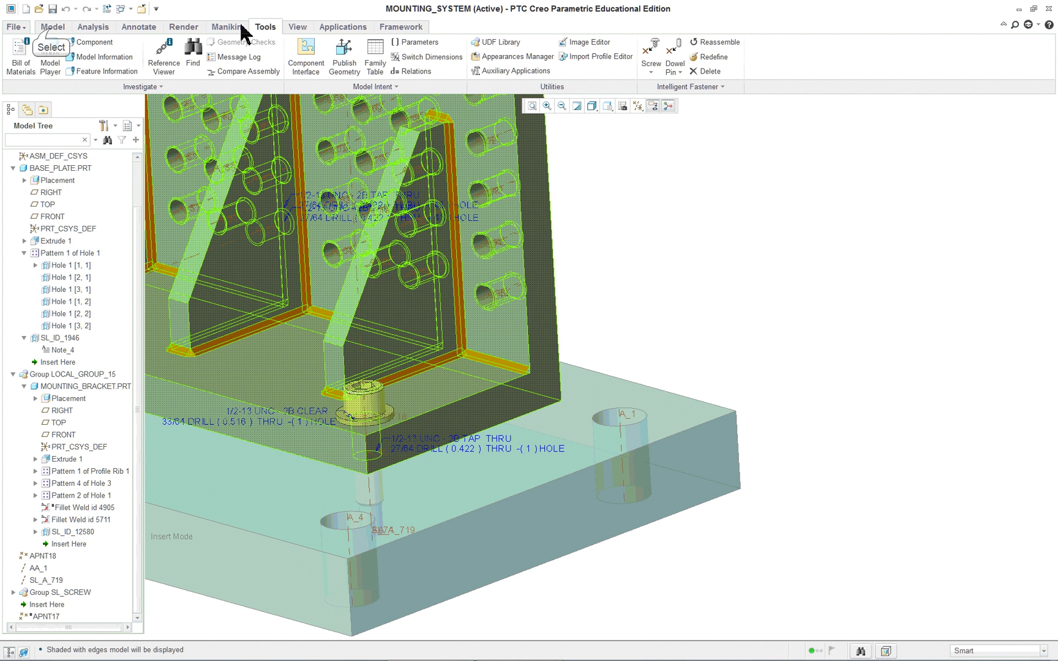
Create datum point APNT19 on the bracket flange, offset 0.732 from the back face.
{"action": "left_click", "coordinate": [47, 27]}
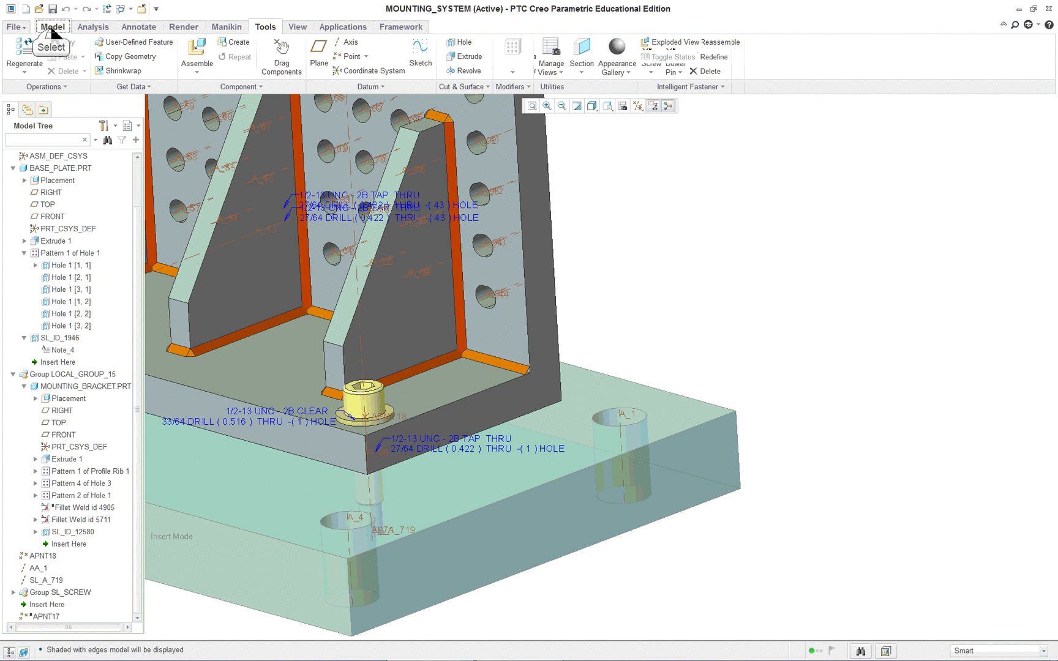
{"action": "left_click", "coordinate": [351, 56]}
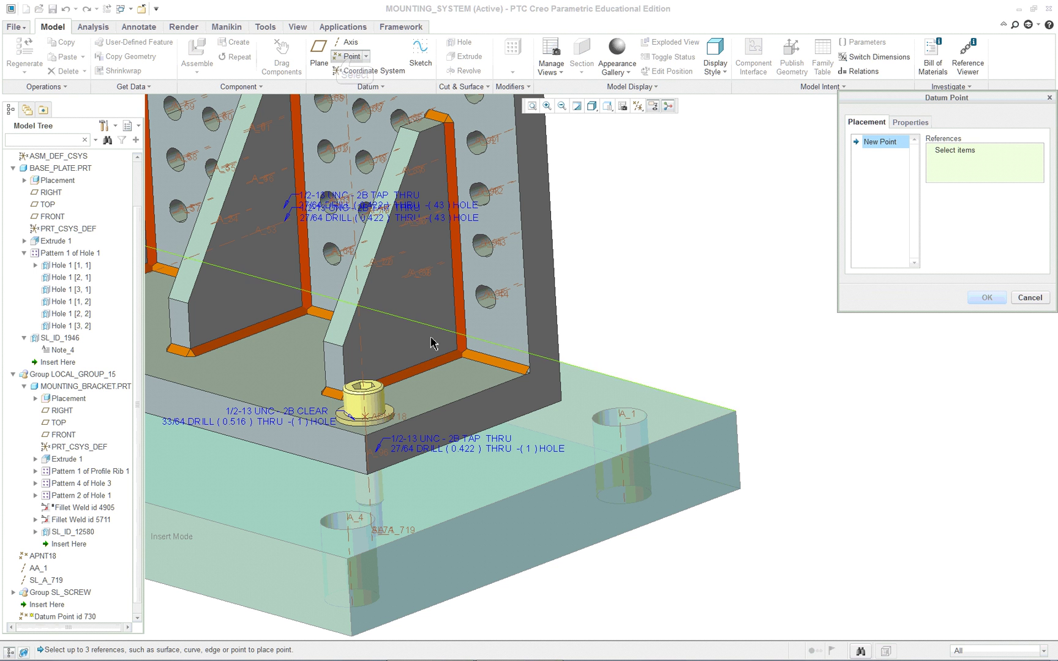
{"action": "left_click", "coordinate": [460, 382]}
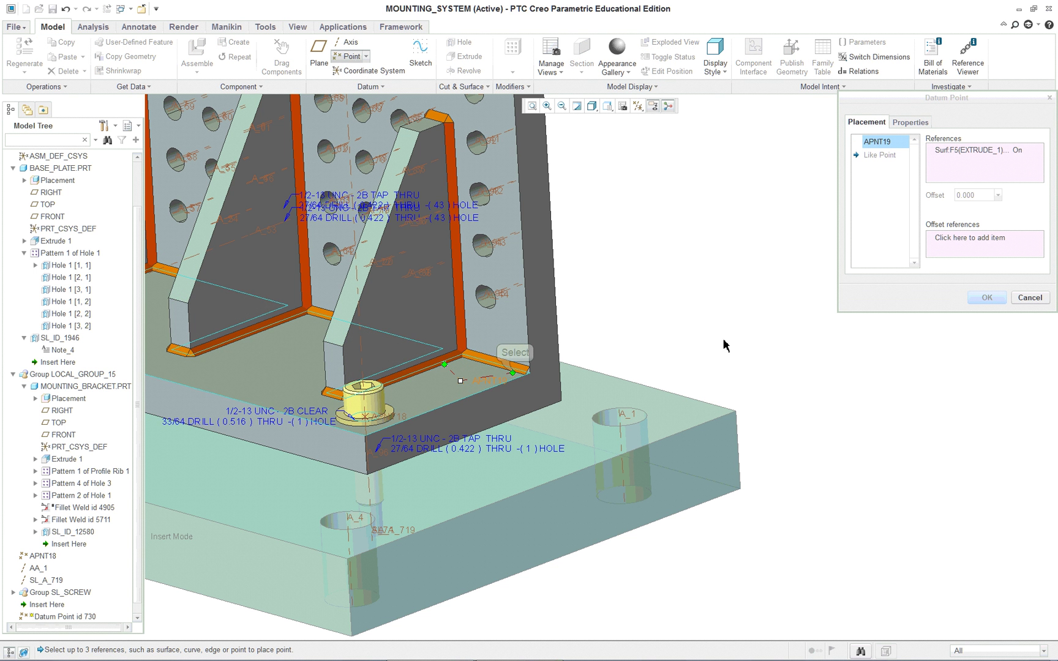
{"action": "mouse_move", "coordinate": [515, 376]}
{"action": "left_mouse_down"}
{"action": "mouse_move", "coordinate": [523, 384]}
{"action": "mouse_move", "coordinate": [532, 374]}
{"action": "left_mouse_up"}
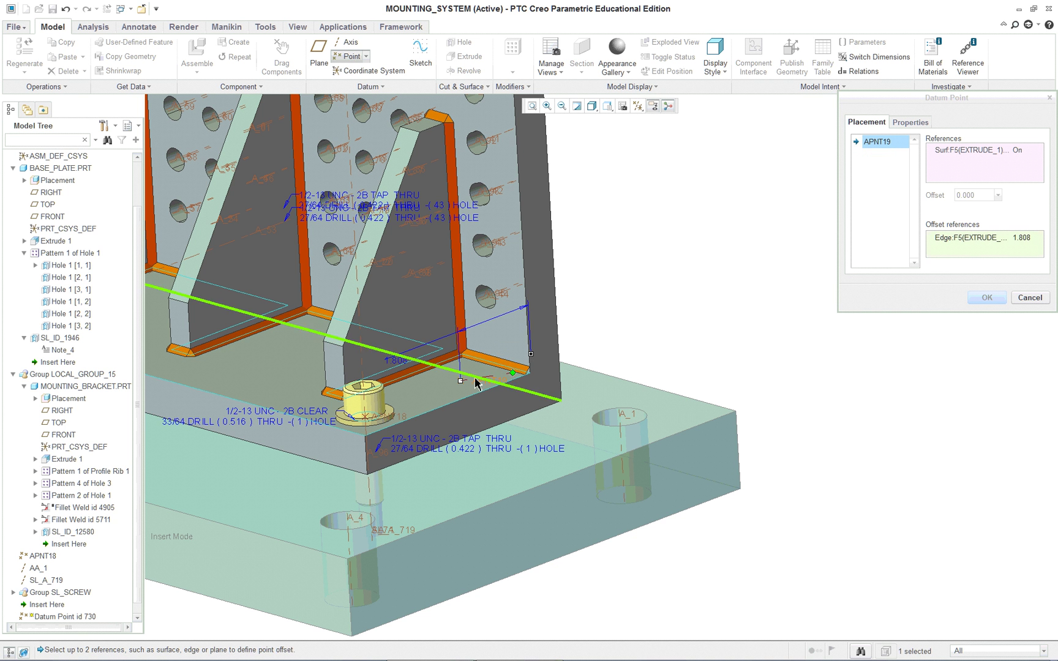
{"action": "middle_click", "coordinate": [532, 361]}
{"action": "left_click_drag", "start_coordinate": [531, 358], "coordinate": [336, 427]}
{"action": "scroll", "coordinate": [554, 443], "scroll_direction": "down", "scroll_amount": 3}
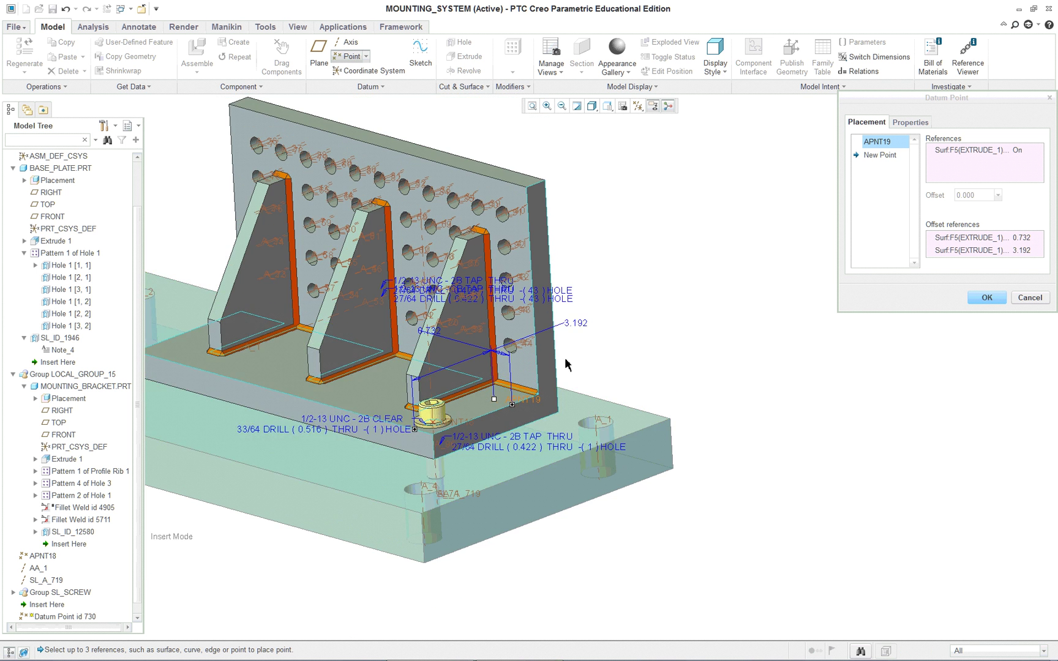
{"action": "scroll", "coordinate": [566, 366], "scroll_direction": "up", "scroll_amount": 5}
{"action": "scroll", "coordinate": [507, 516], "scroll_direction": "down", "scroll_amount": 3}
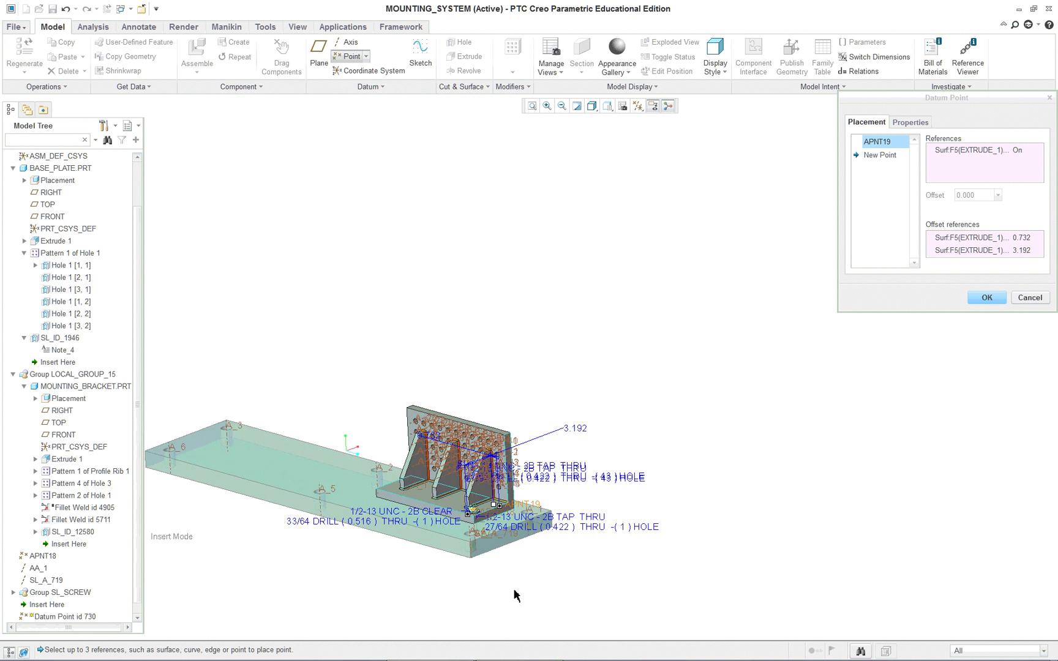
{"action": "scroll", "coordinate": [515, 590], "scroll_direction": "up", "scroll_amount": 5}
{"action": "scroll", "coordinate": [452, 420], "scroll_direction": "up", "scroll_amount": 2}
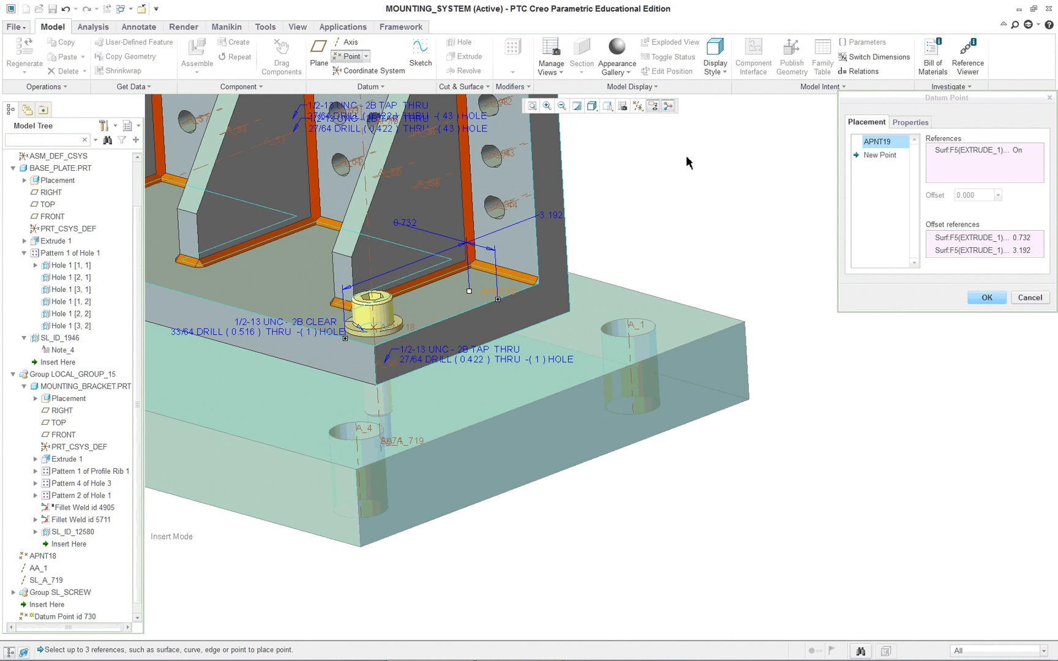
{"action": "scroll", "coordinate": [603, 151], "scroll_direction": "up", "scroll_amount": 1}
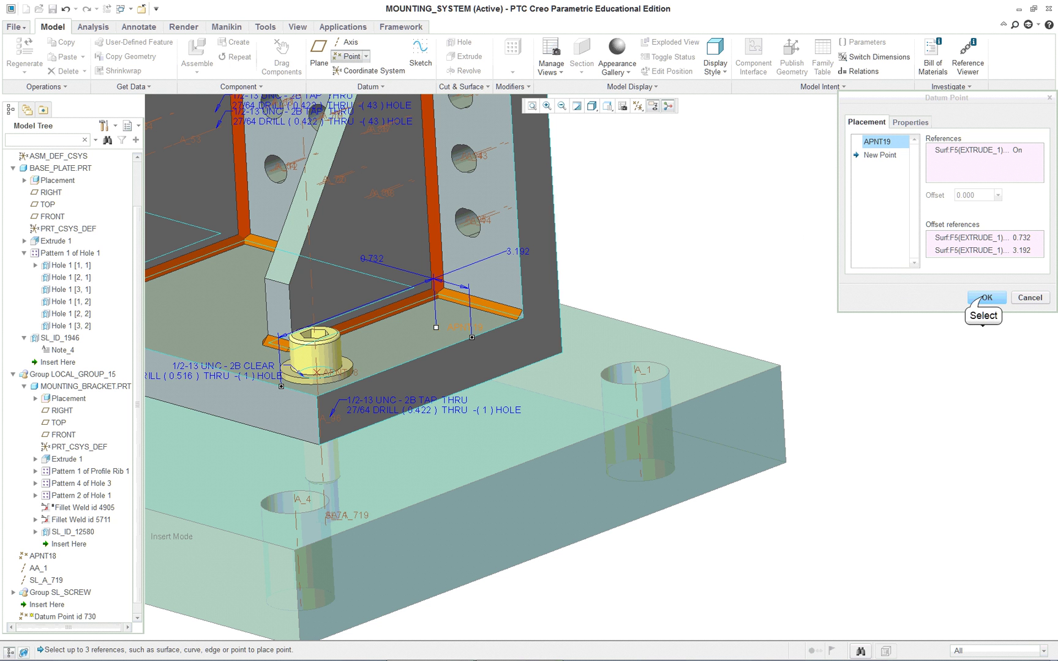
{"action": "left_click", "coordinate": [984, 298]}
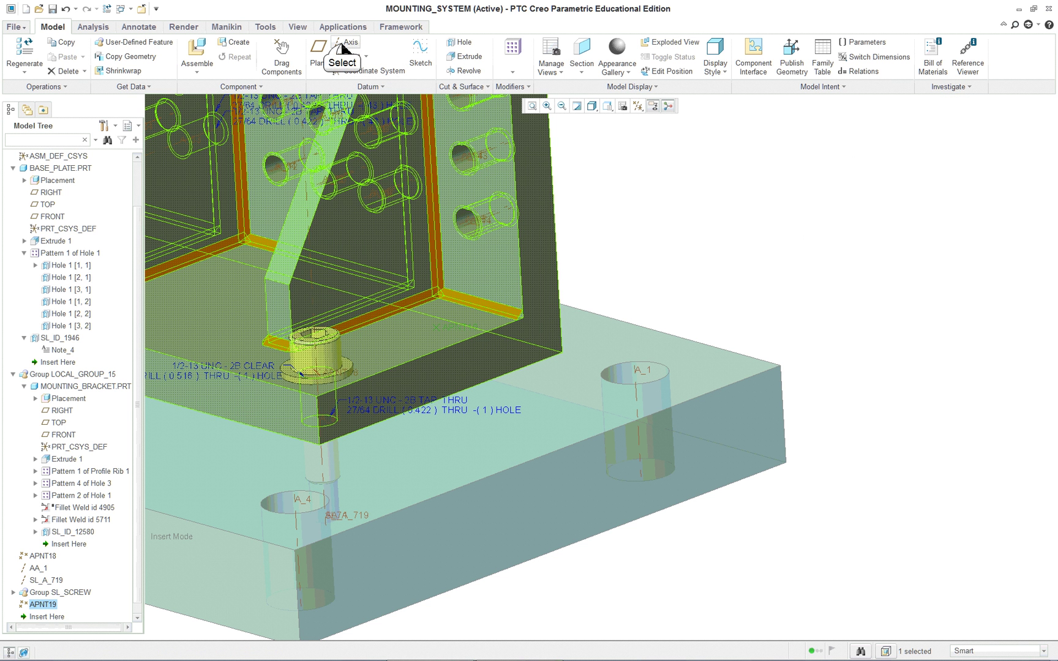
Create datum axis AA_2 through APNT19, normal to the flange top surface.
{"action": "left_click", "coordinate": [341, 46]}
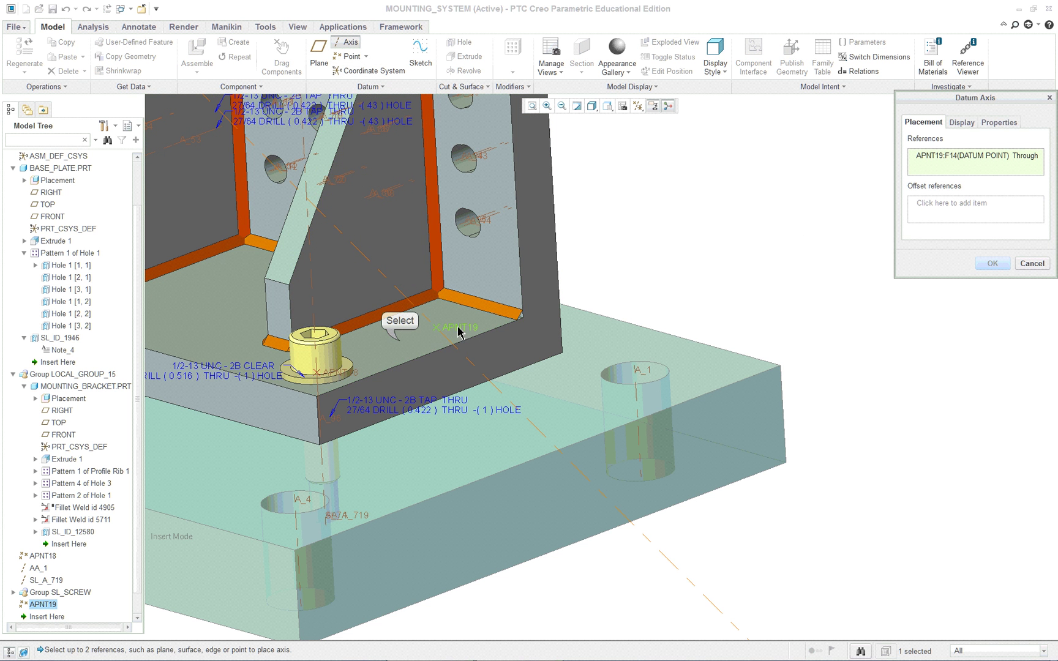
{"action": "left_click", "coordinate": [405, 349], "text": "ctrl"}
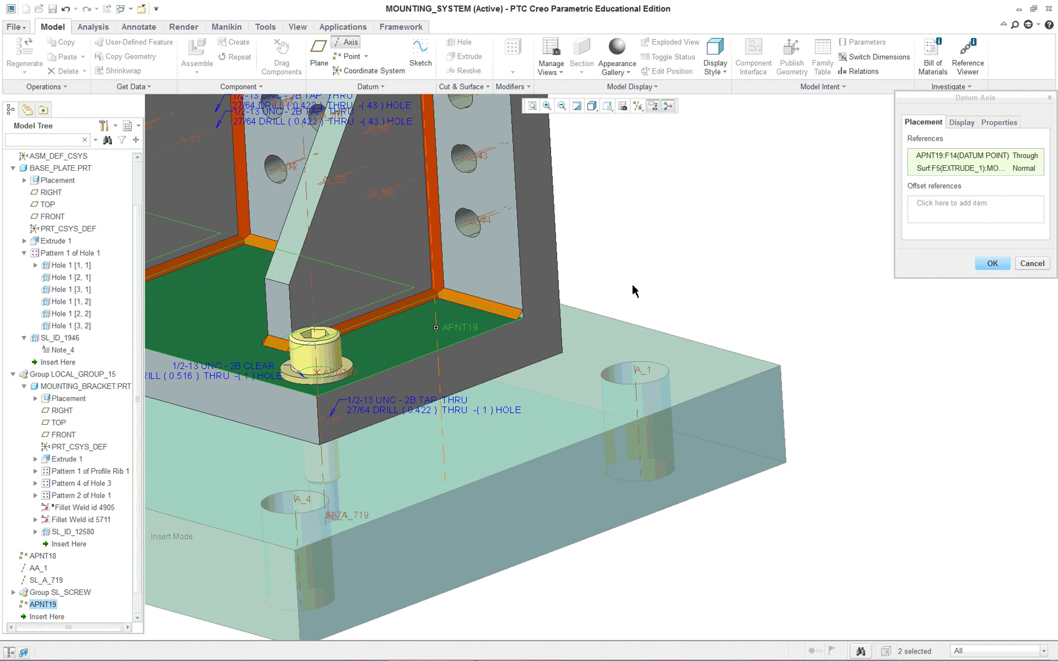
{"action": "middle_click", "coordinate": [717, 259]}
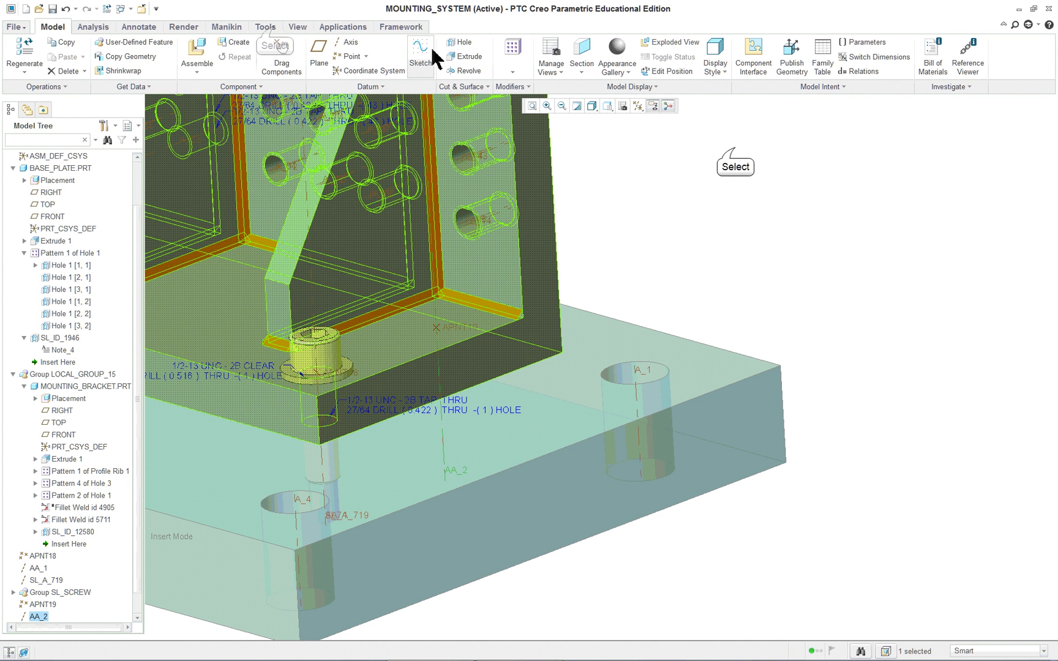
Place a screw on point APNT19, referencing the bracket surface for the head and base plate for the nut.
{"action": "left_click", "coordinate": [668, 130]}
{"action": "left_click", "coordinate": [265, 27]}
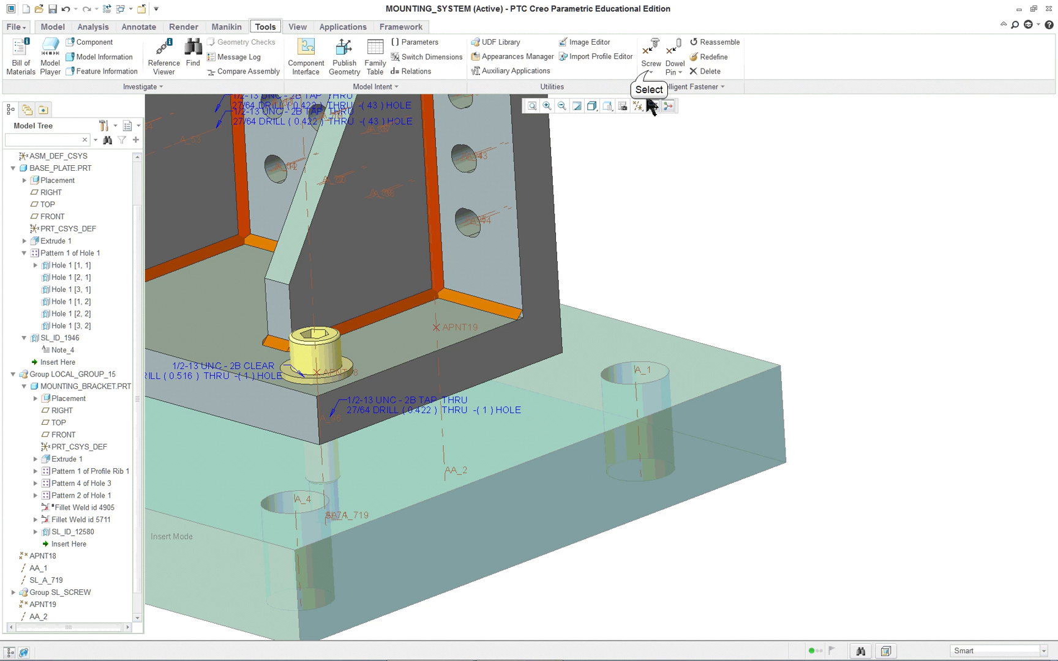
{"action": "left_click", "coordinate": [649, 72]}
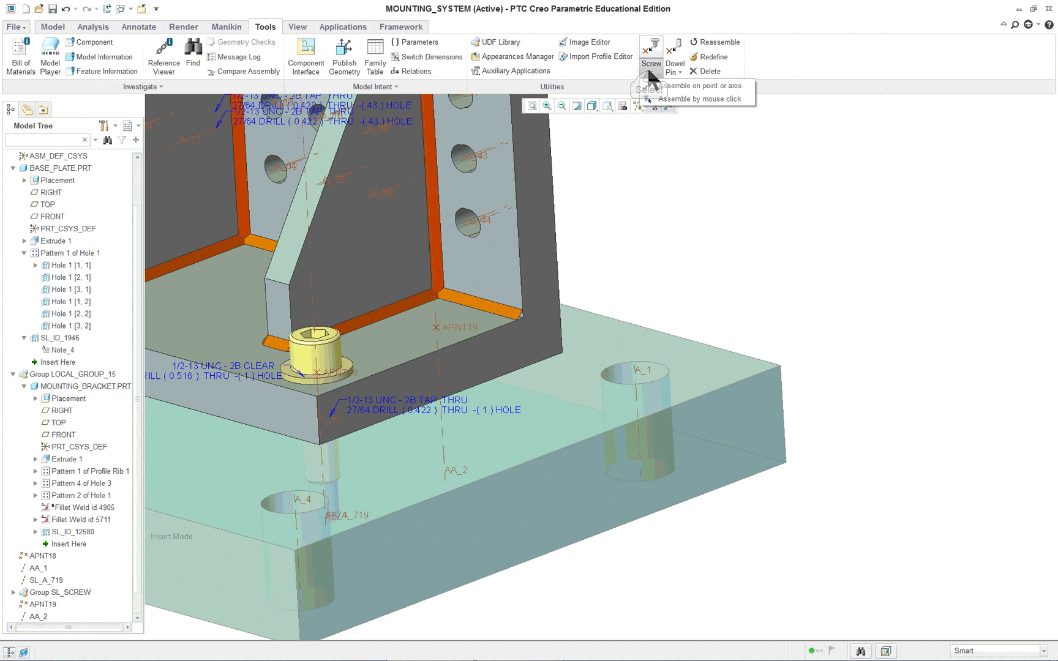
{"action": "left_click", "coordinate": [697, 86]}
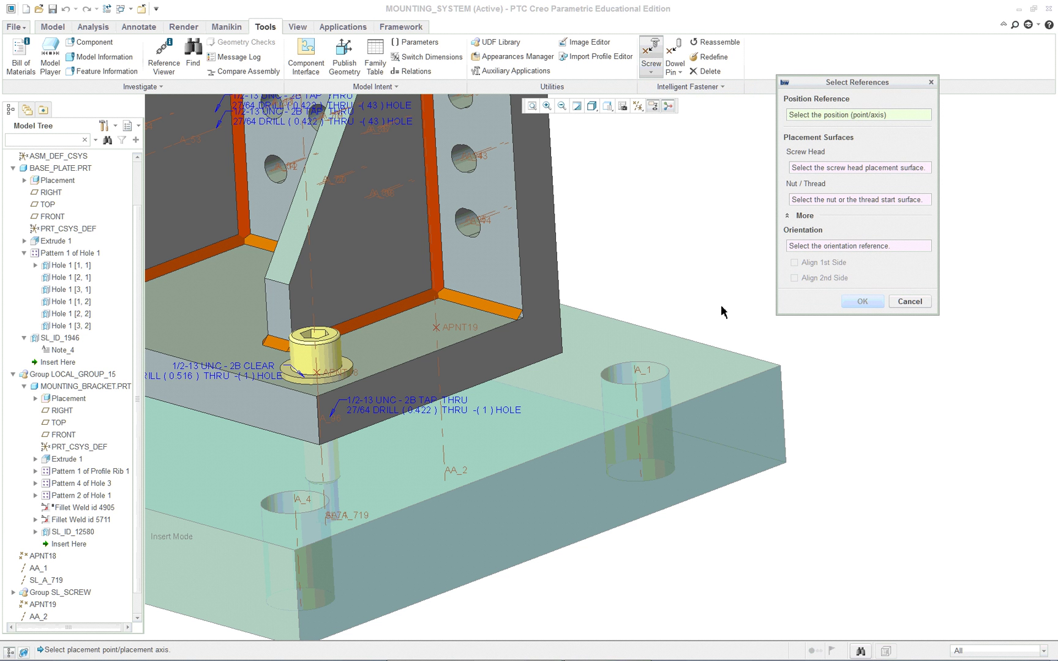
{"action": "left_click", "coordinate": [436, 332]}
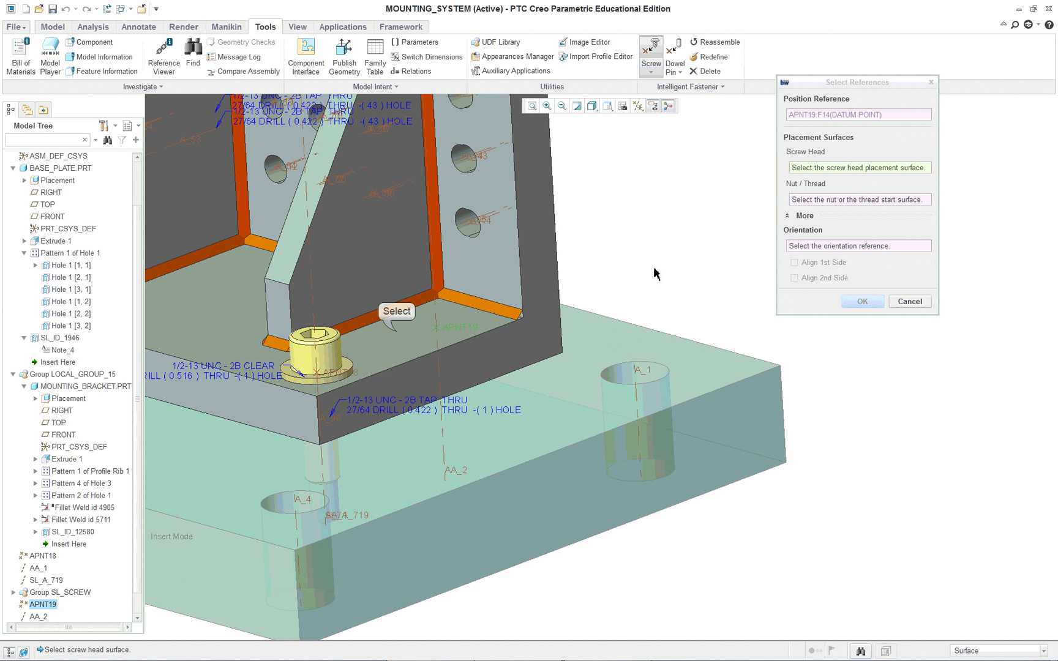
{"action": "left_click", "coordinate": [396, 335]}
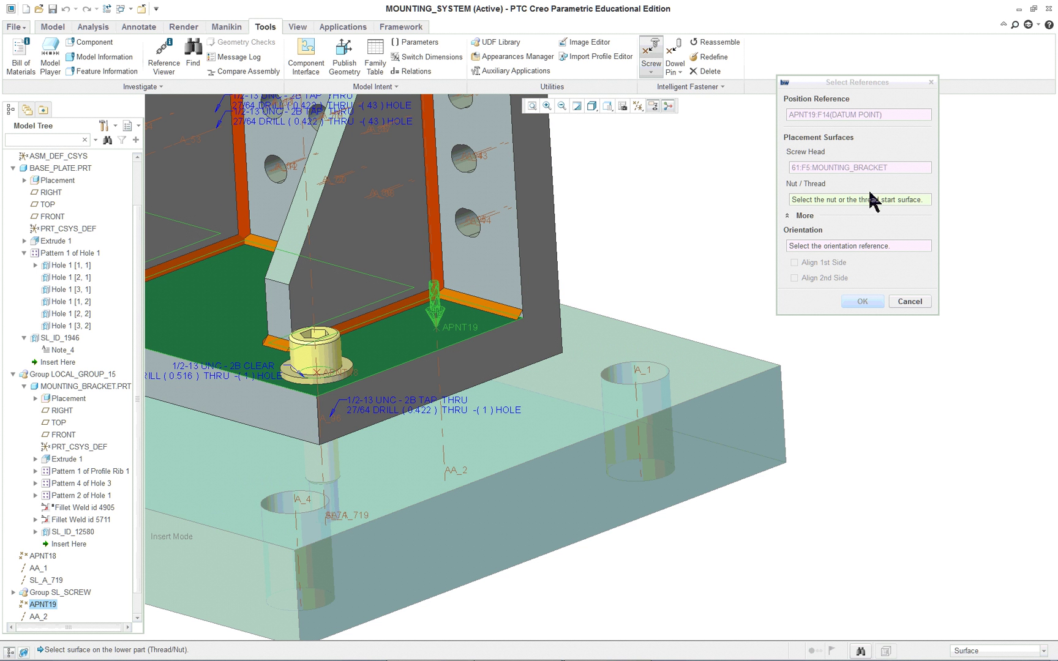
{"action": "left_click", "coordinate": [554, 508]}
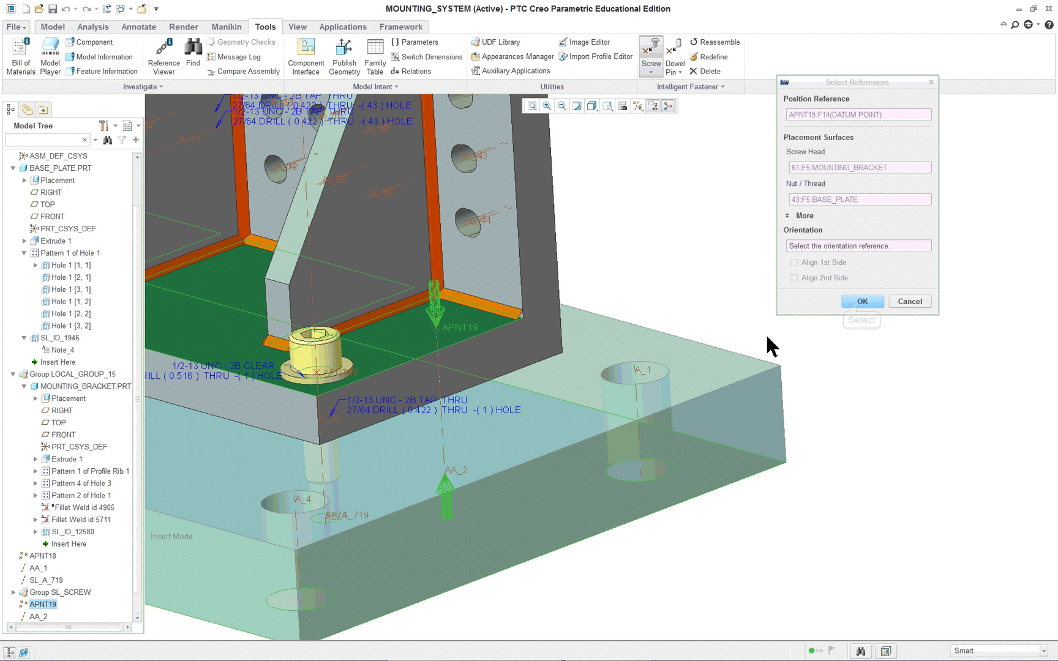
{"action": "left_click", "coordinate": [862, 302]}
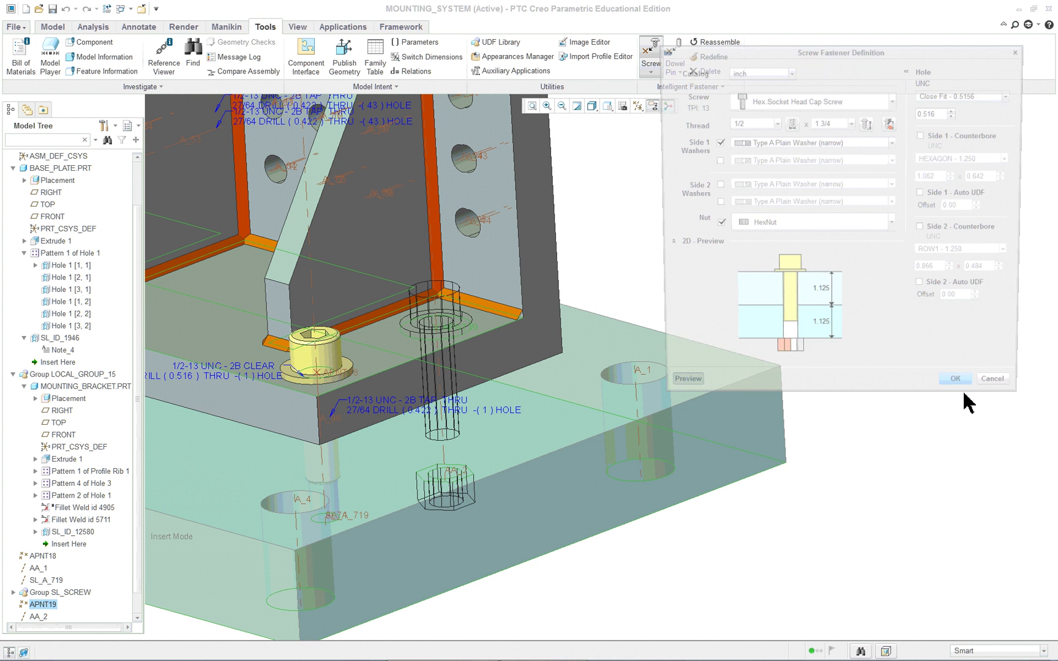
Add washers on head and nut sides, set screw length 3 1/4, and accept the fastener.
{"action": "left_click", "coordinate": [713, 184]}
{"action": "left_click", "coordinate": [713, 203]}
{"action": "left_click", "coordinate": [714, 159]}
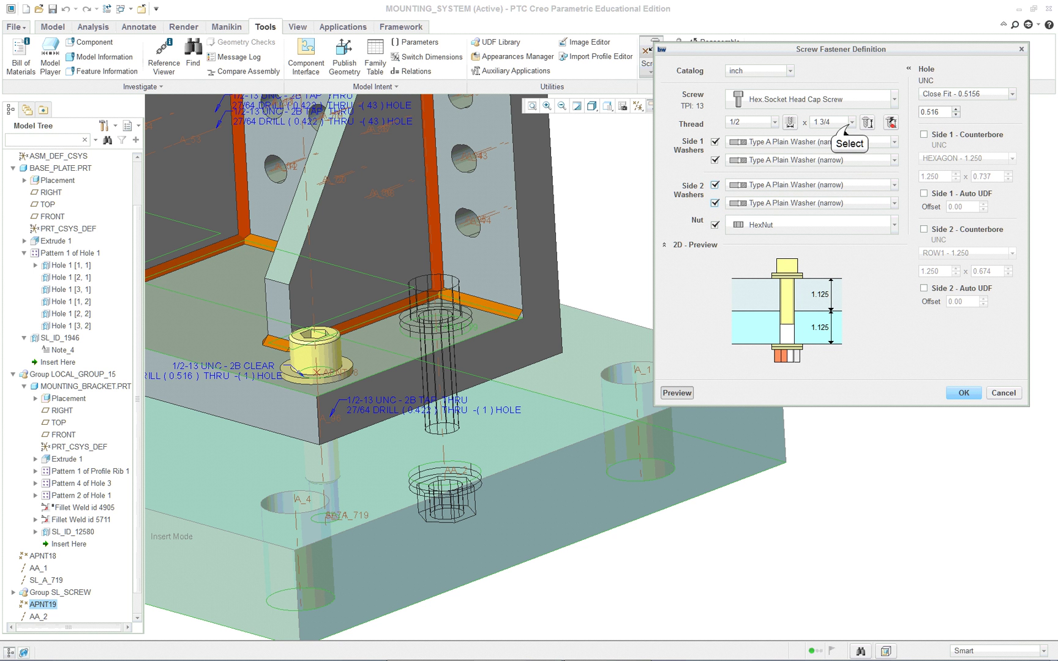
{"action": "left_click", "coordinate": [850, 122]}
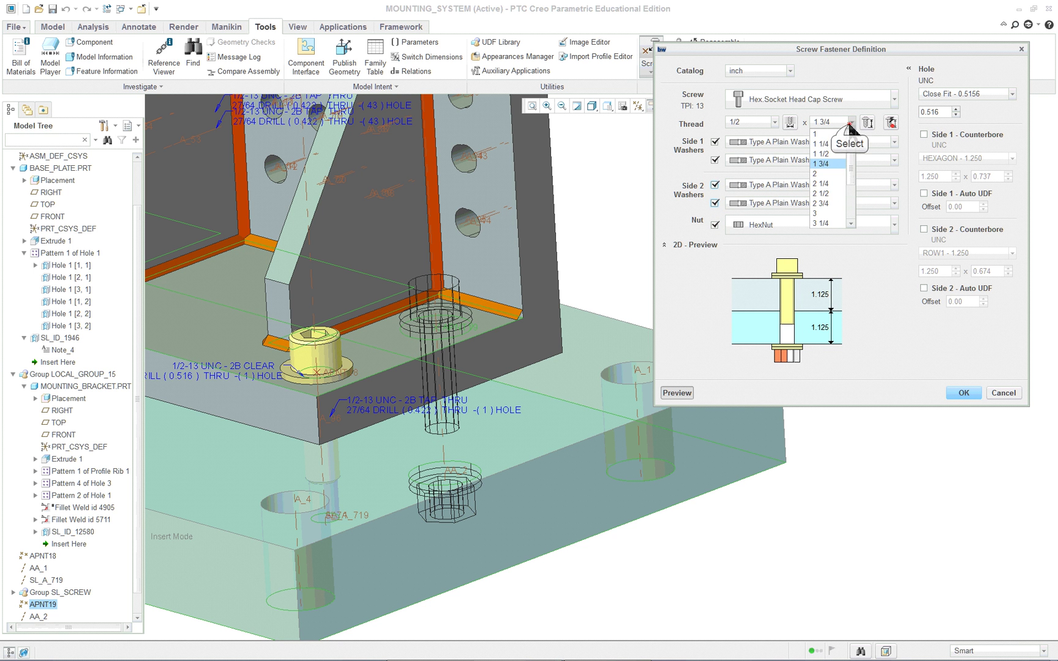
{"action": "left_click", "coordinate": [817, 224]}
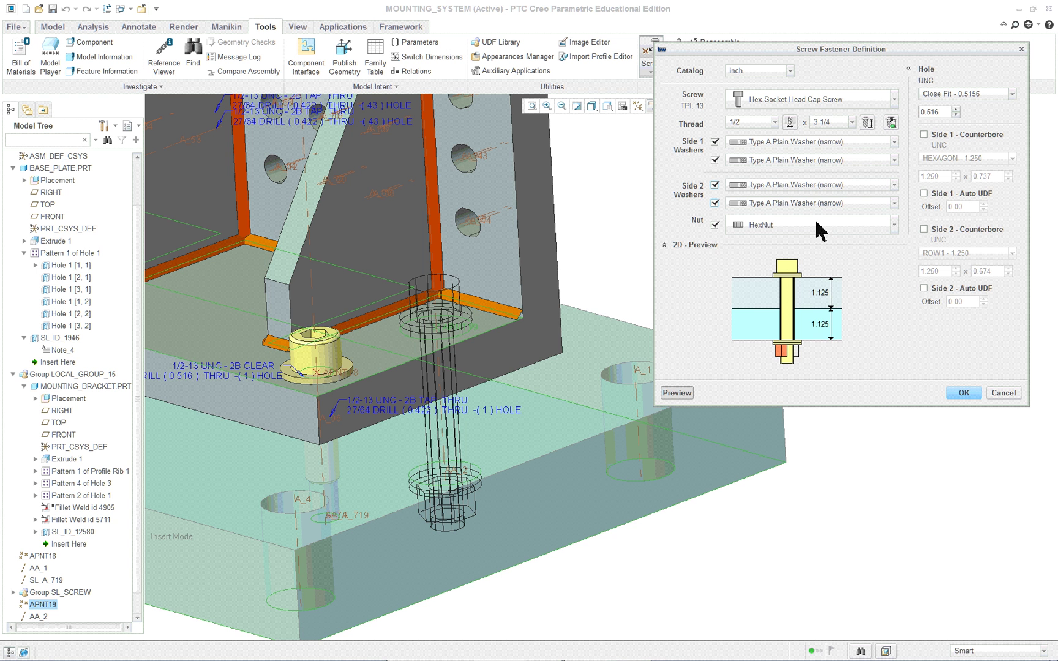
{"action": "middle_click", "coordinate": [890, 339]}
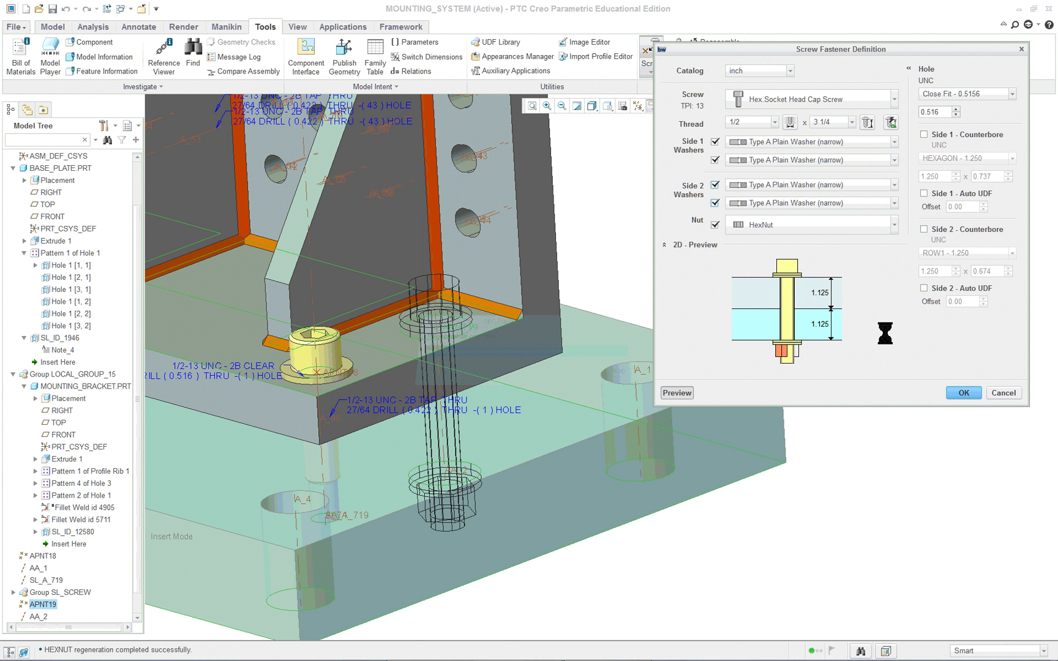
{"action": "middle_click_drag", "start_coordinate": [589, 419], "coordinate": [579, 376]}
{"action": "scroll", "coordinate": [465, 261], "scroll_direction": "up", "scroll_amount": 6}
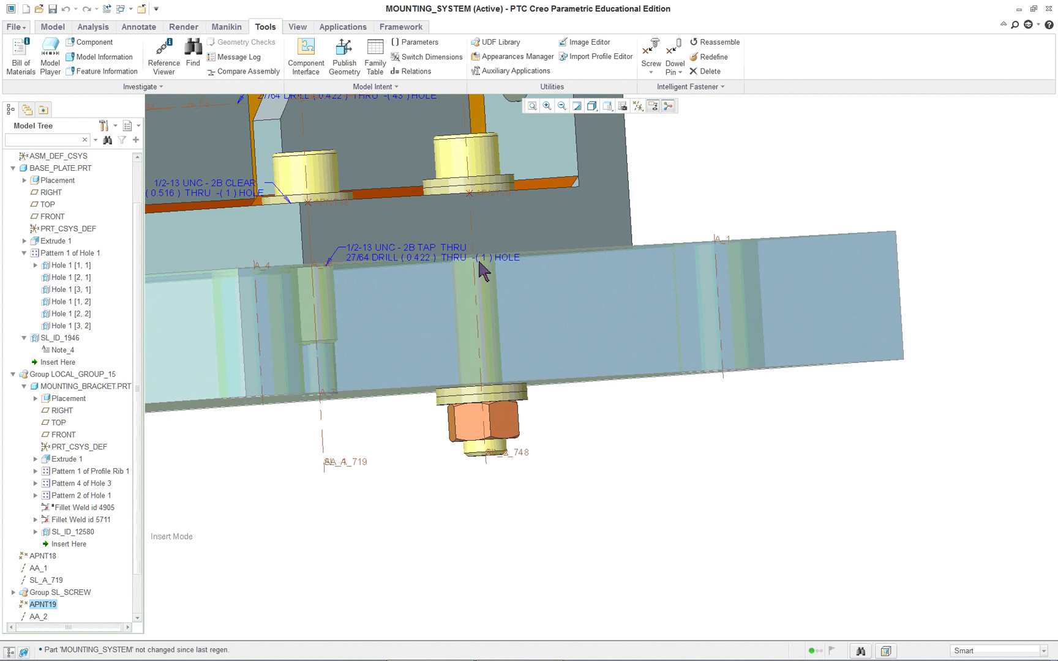
{"action": "scroll", "coordinate": [524, 318], "scroll_direction": "down", "scroll_amount": 8}
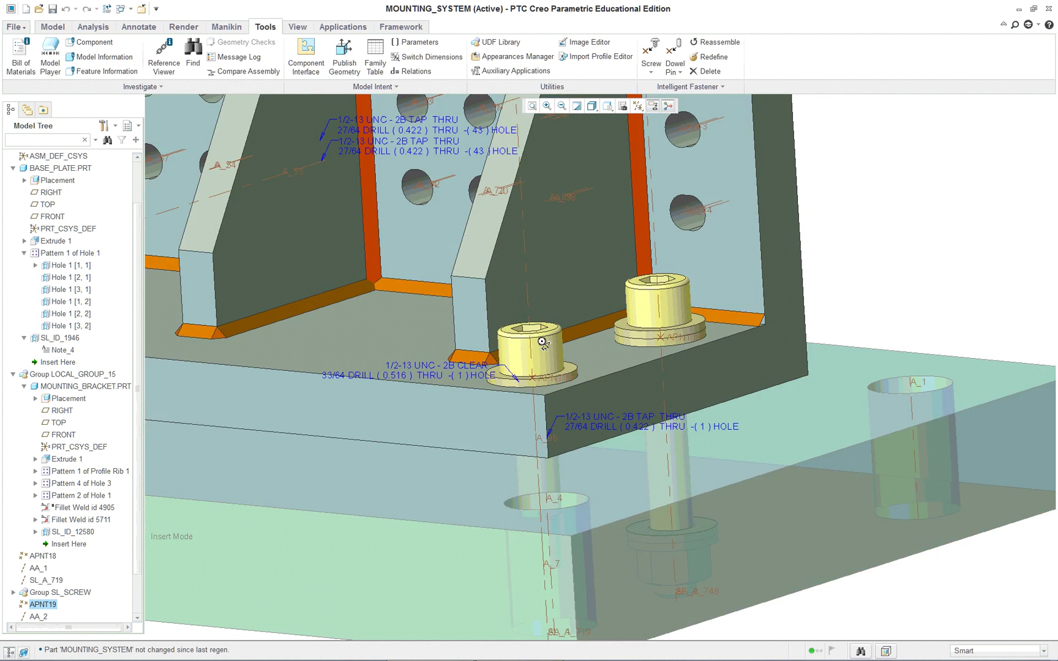
{"action": "scroll", "coordinate": [671, 387], "scroll_direction": "down", "scroll_amount": 3}
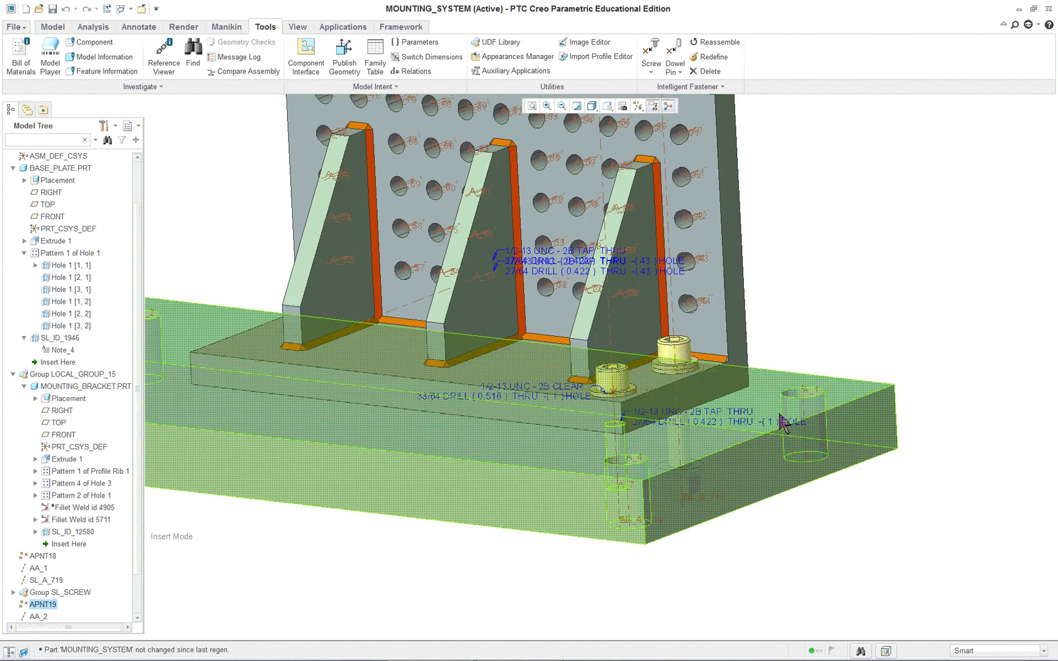
{"action": "middle_click_drag", "start_coordinate": [799, 424], "coordinate": [776, 407]}
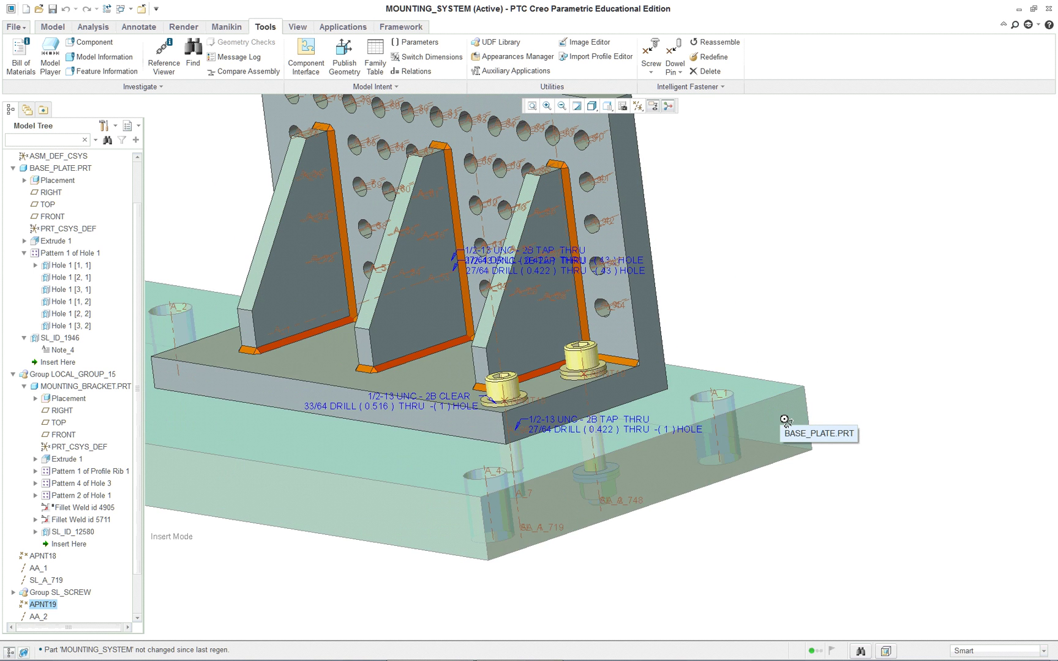
{"action": "left_click", "coordinate": [1021, 9]}
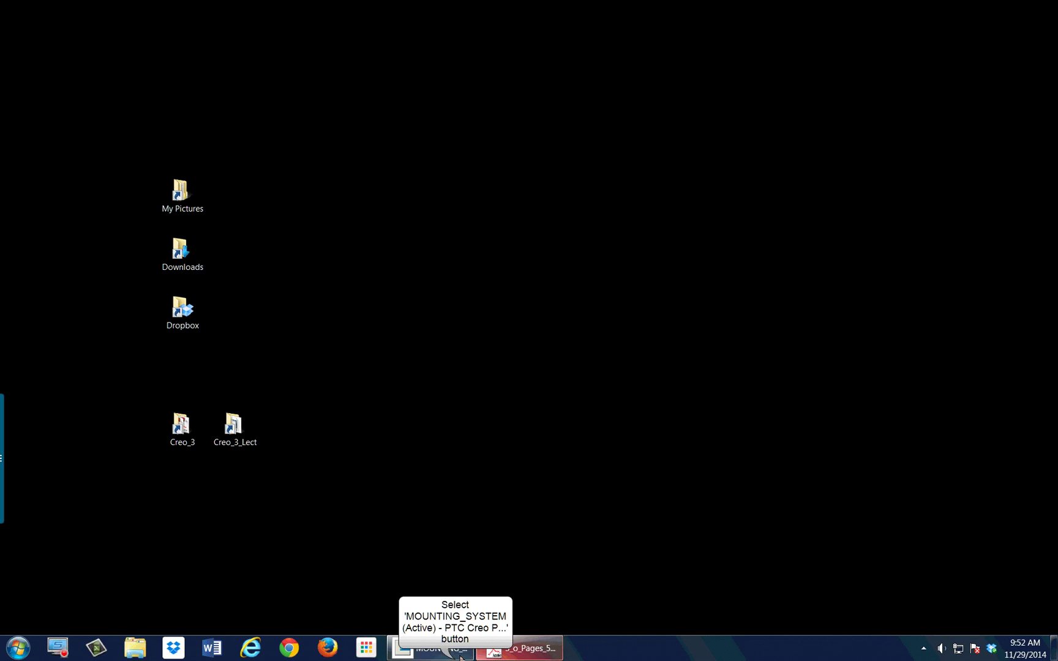
{"action": "left_click", "coordinate": [451, 656]}
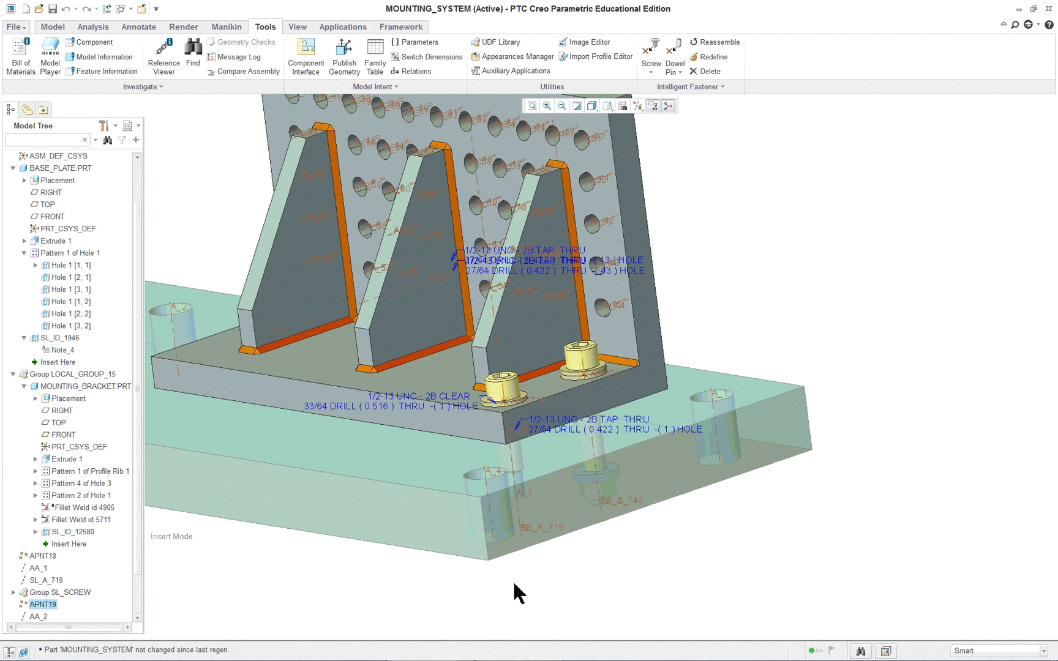
{"action": "scroll", "coordinate": [520, 588], "scroll_direction": "down", "scroll_amount": 2}
{"action": "scroll", "coordinate": [263, 224], "scroll_direction": "down", "scroll_amount": 2}
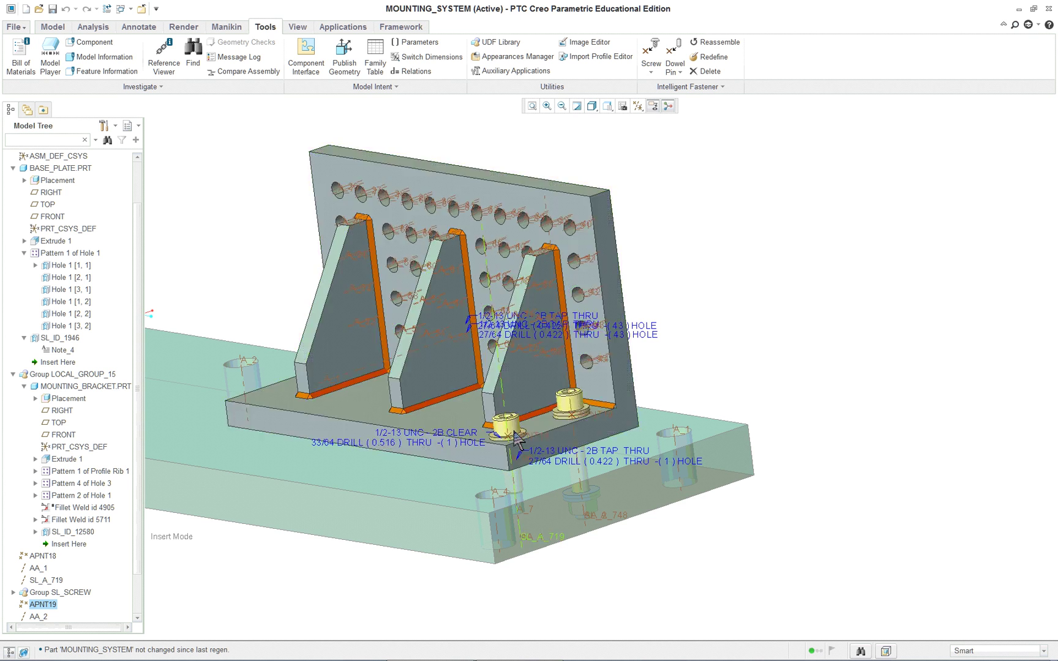
{"action": "scroll", "coordinate": [517, 441], "scroll_direction": "up", "scroll_amount": 2}
{"action": "mouse_move", "coordinate": [517, 440]}
{"action": "middle_mouse_down"}
{"action": "mouse_move", "coordinate": [522, 399]}
{"action": "mouse_move", "coordinate": [501, 424]}
{"action": "mouse_move", "coordinate": [499, 413]}
{"action": "mouse_move", "coordinate": [498, 436]}
{"action": "middle_mouse_up"}
{"action": "scroll", "coordinate": [499, 436], "scroll_direction": "up", "scroll_amount": 3}
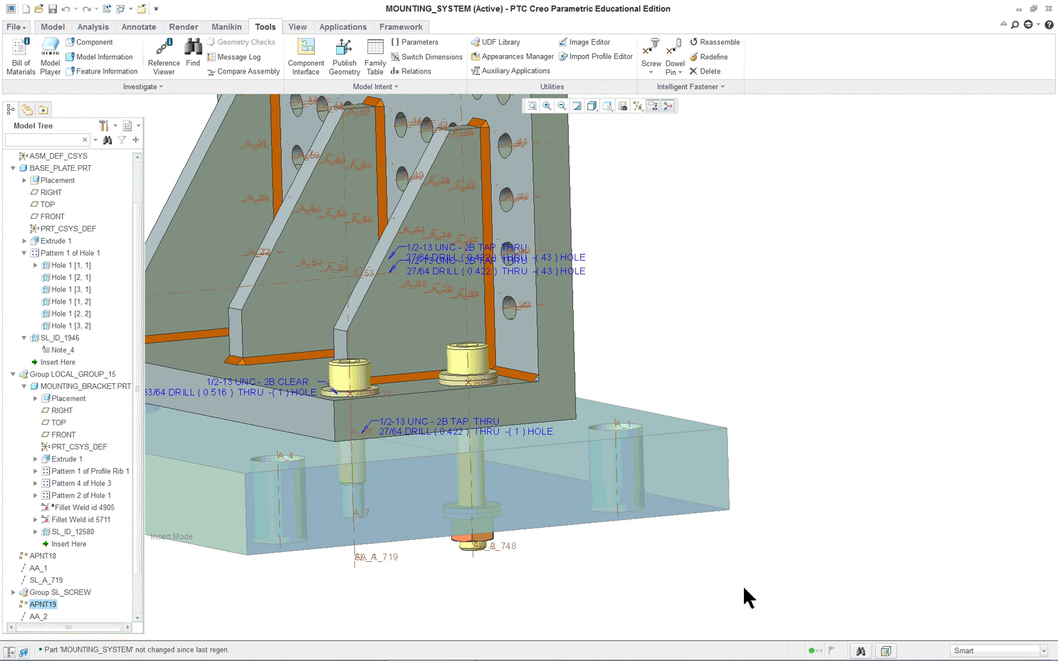
{"action": "scroll", "coordinate": [748, 598], "scroll_direction": "down", "scroll_amount": 1}
{"action": "mouse_move", "coordinate": [678, 629]}
{"action": "middle_mouse_down"}
{"action": "mouse_move", "coordinate": [689, 609]}
{"action": "mouse_move", "coordinate": [696, 625]}
{"action": "middle_mouse_up"}
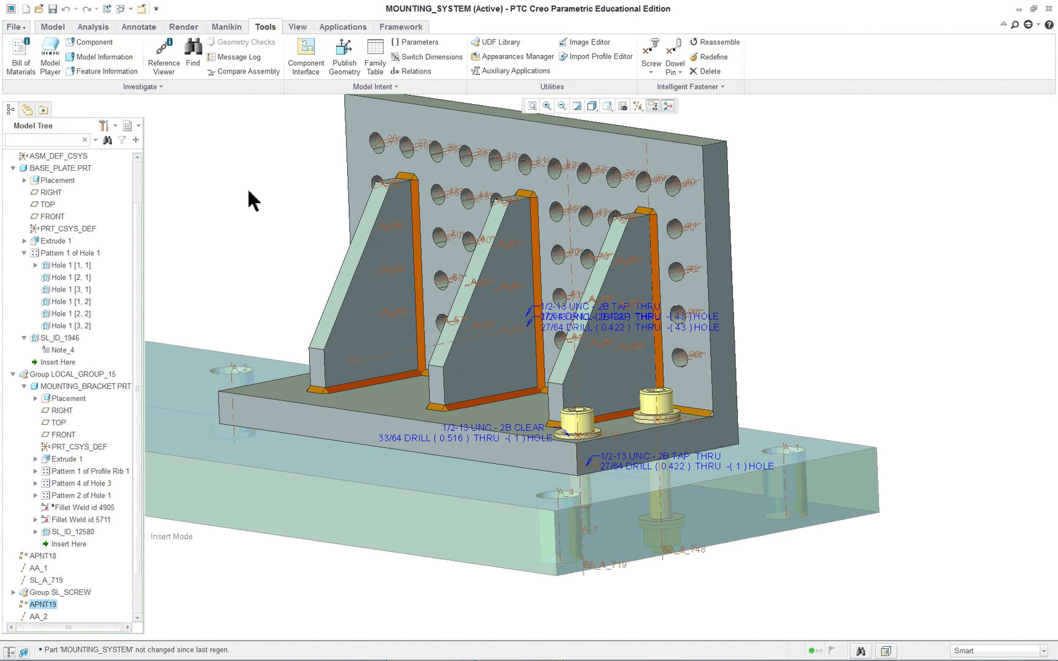
{"action": "scroll", "coordinate": [251, 201], "scroll_direction": "down", "scroll_amount": 2}
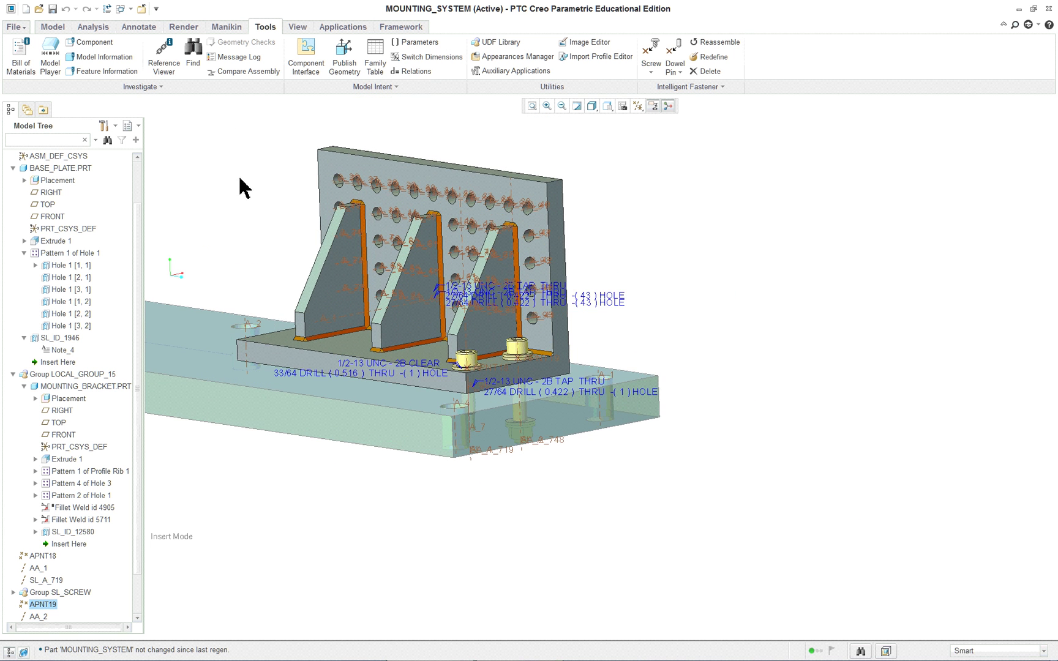
{"action": "scroll", "coordinate": [243, 187], "scroll_direction": "down", "scroll_amount": 2}
{"action": "scroll", "coordinate": [186, 122], "scroll_direction": "up", "scroll_amount": 2}
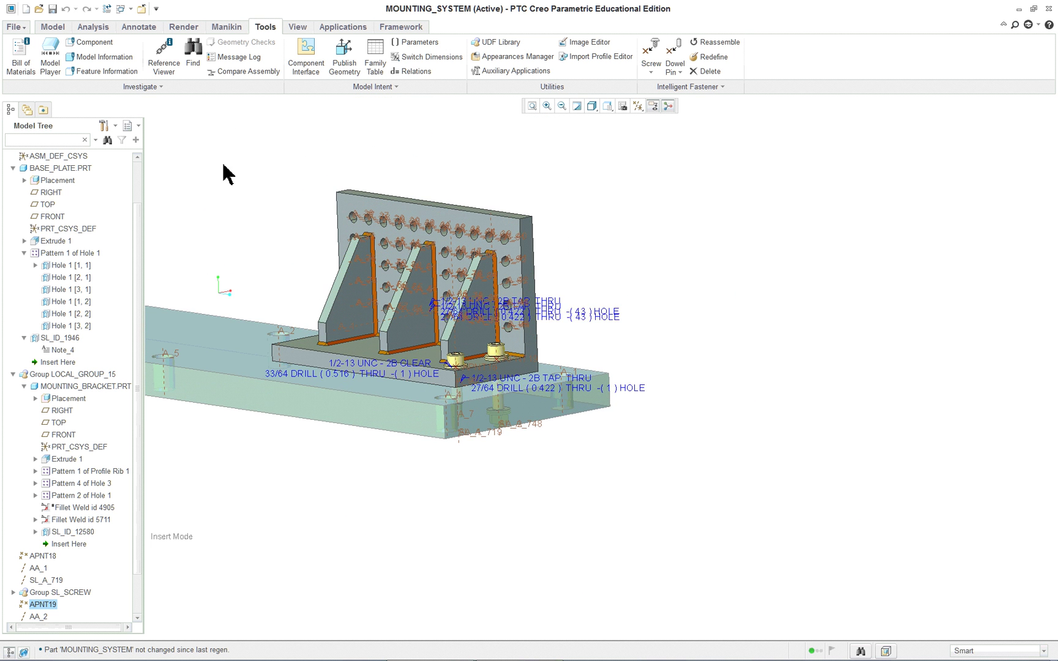
{"action": "scroll", "coordinate": [240, 203], "scroll_direction": "up", "scroll_amount": 2}
{"action": "middle_click_drag", "start_coordinate": [259, 231], "coordinate": [470, 271]}
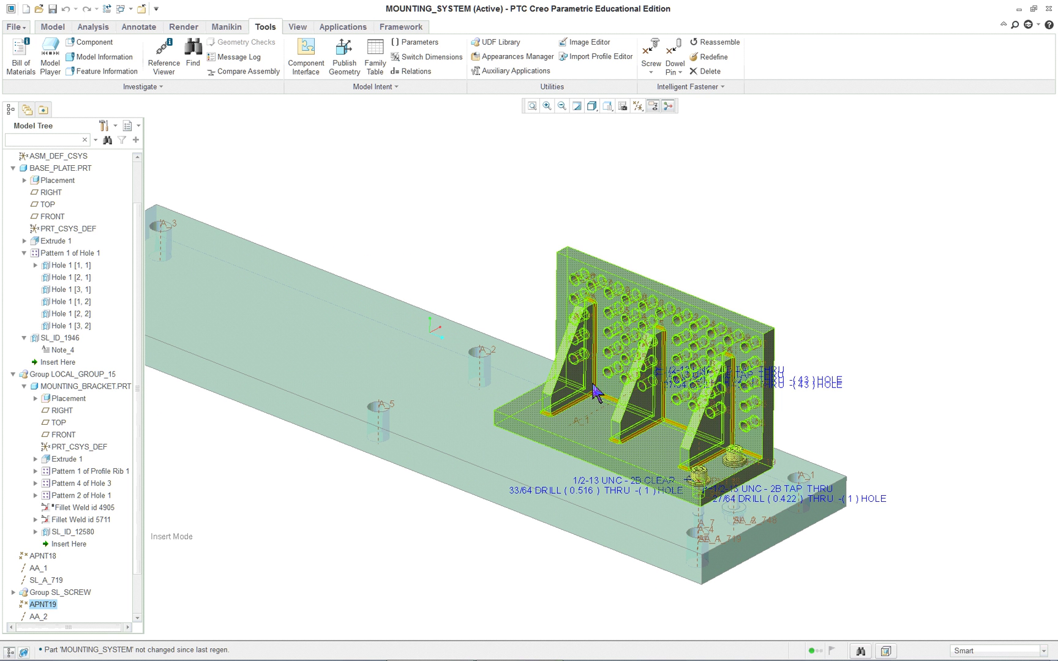